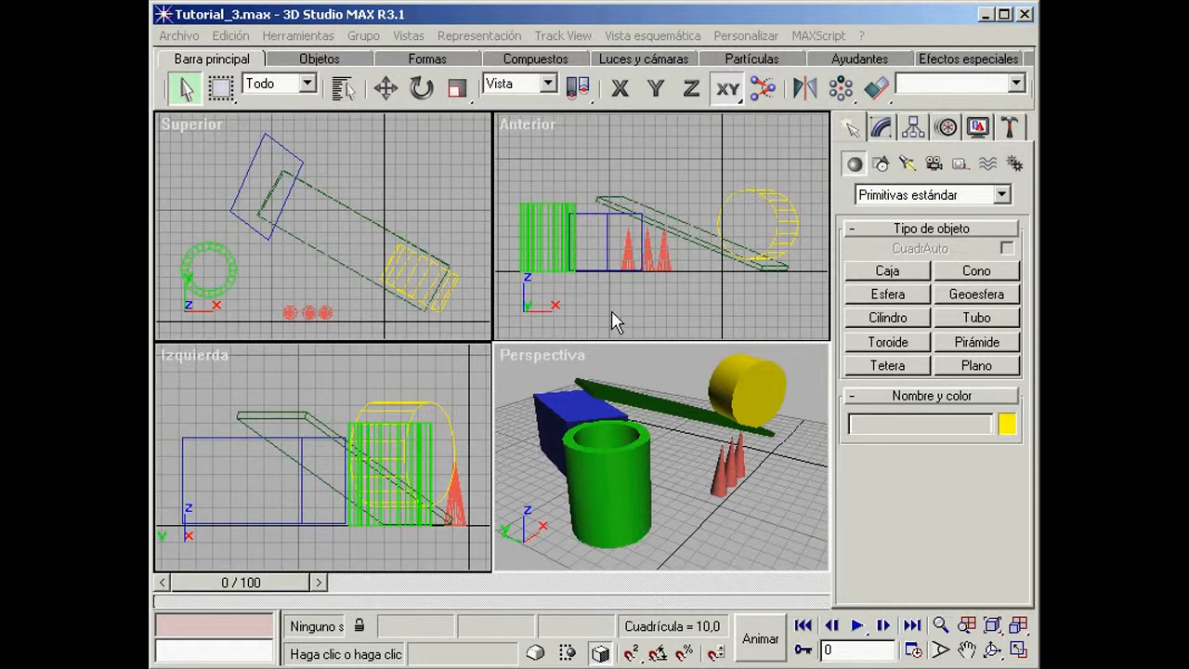
Maximize the Perspectiva viewport, select the green tube with the Move tool, and check it in wireframe.
{"action": "left_click", "coordinate": [411, 37]}
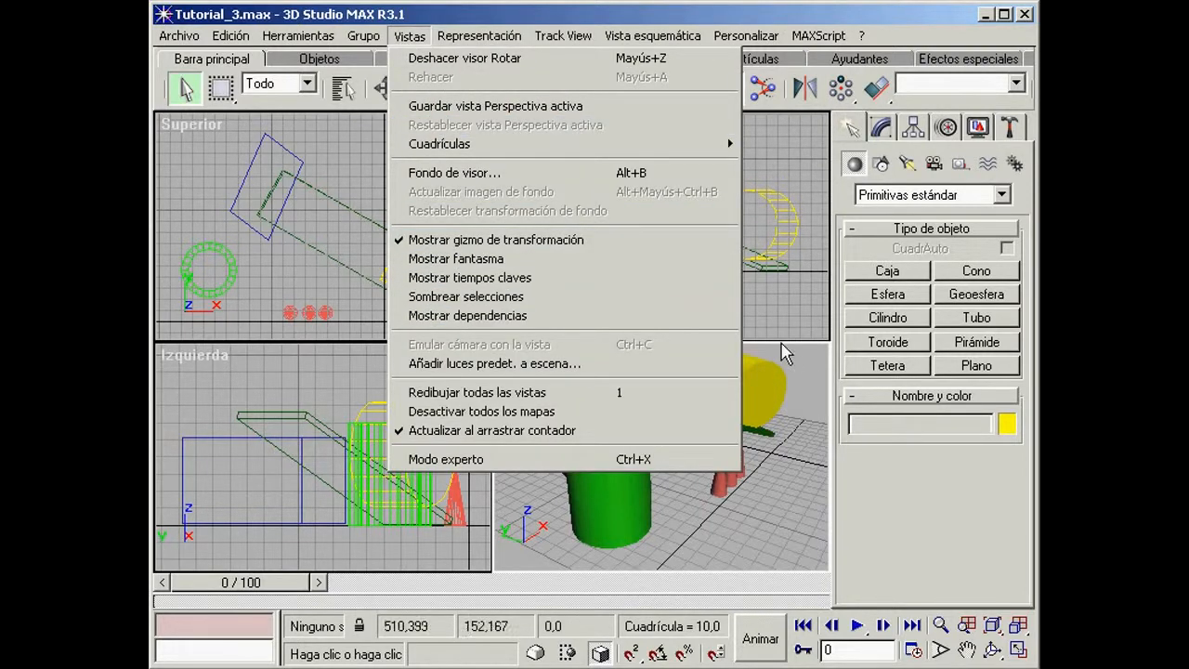
{"action": "left_click", "coordinate": [806, 367]}
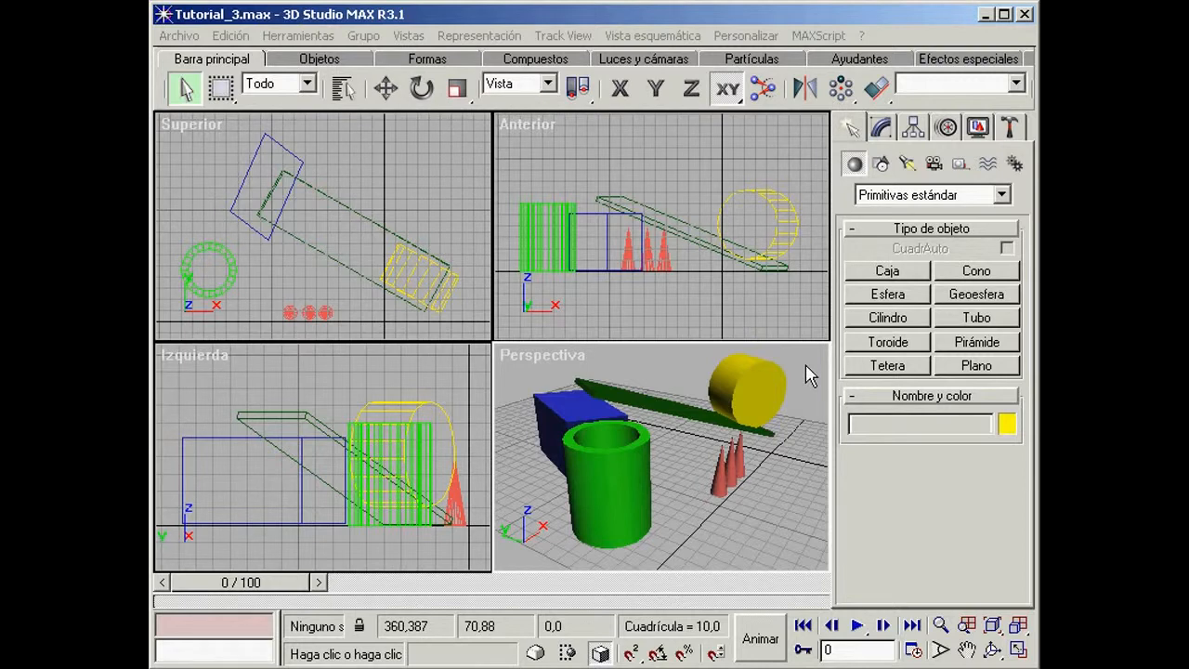
{"action": "key", "text": "w"}
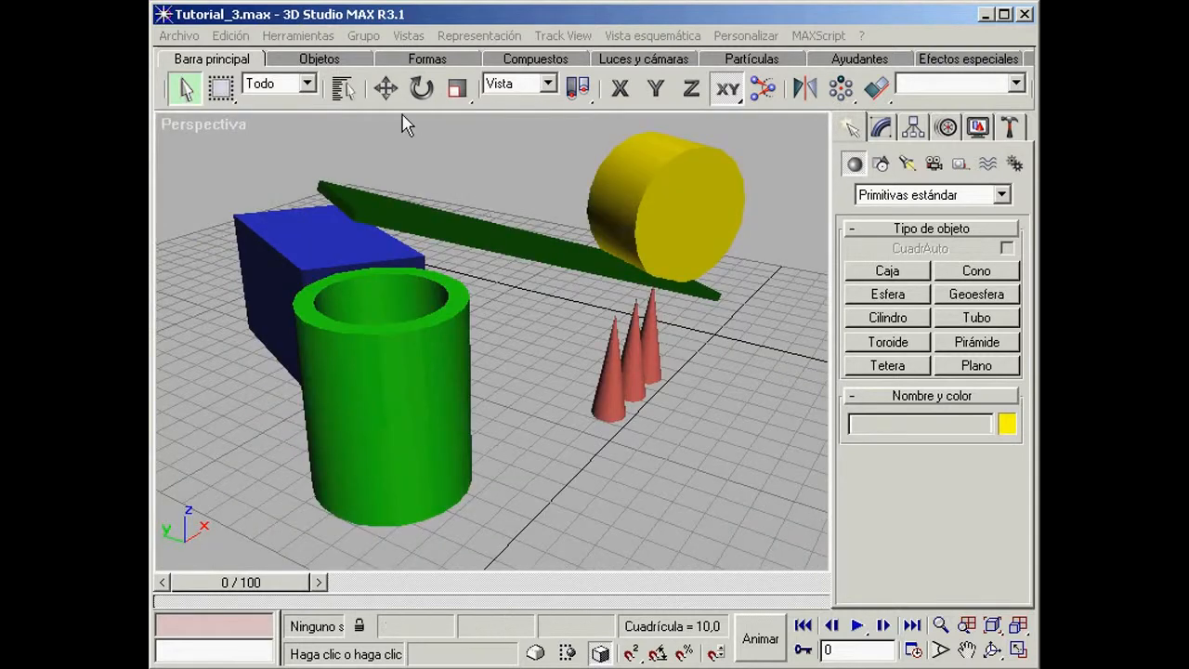
{"action": "left_click", "coordinate": [385, 92]}
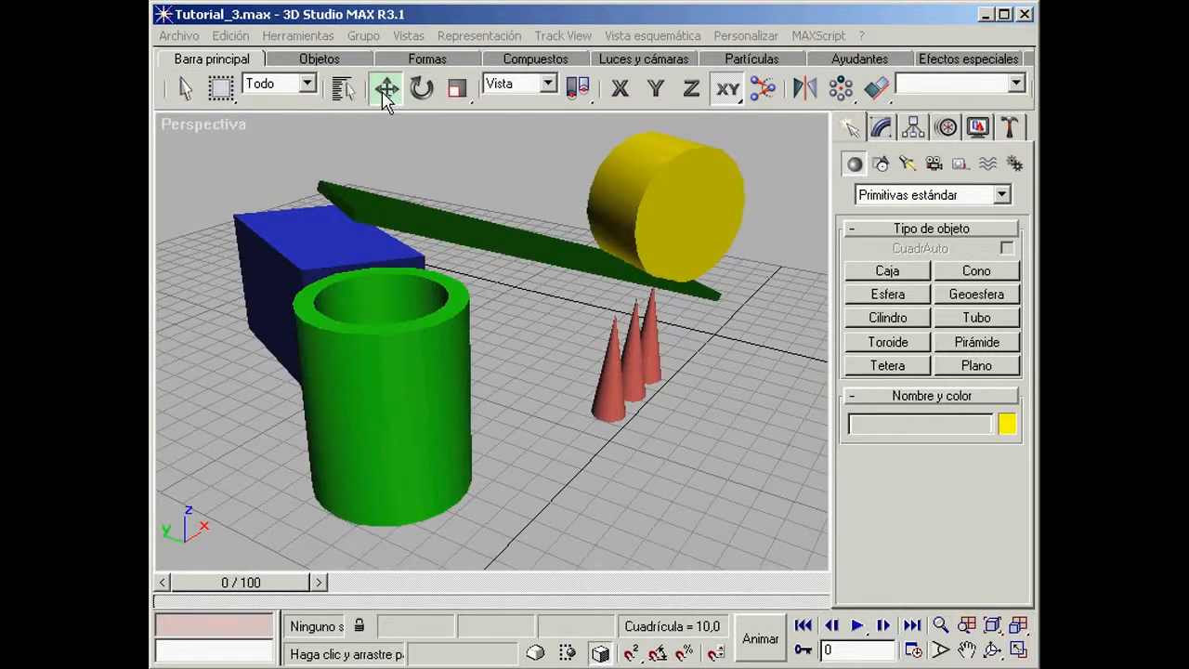
{"action": "left_click", "coordinate": [430, 459]}
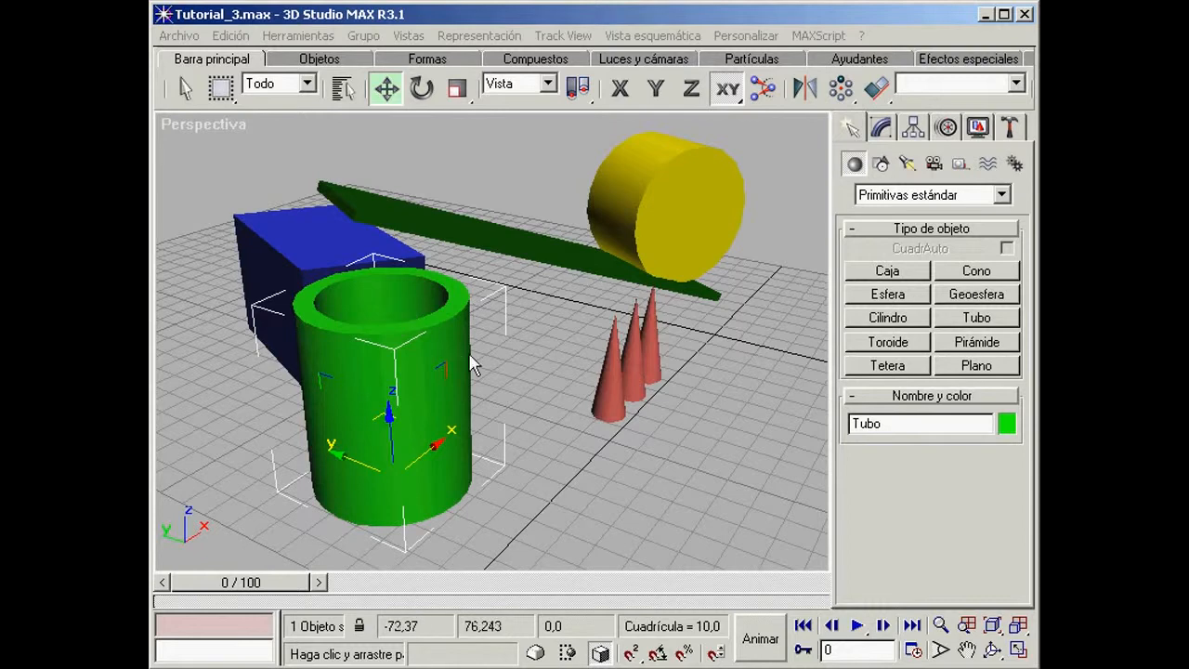
{"action": "key", "text": "F3"}
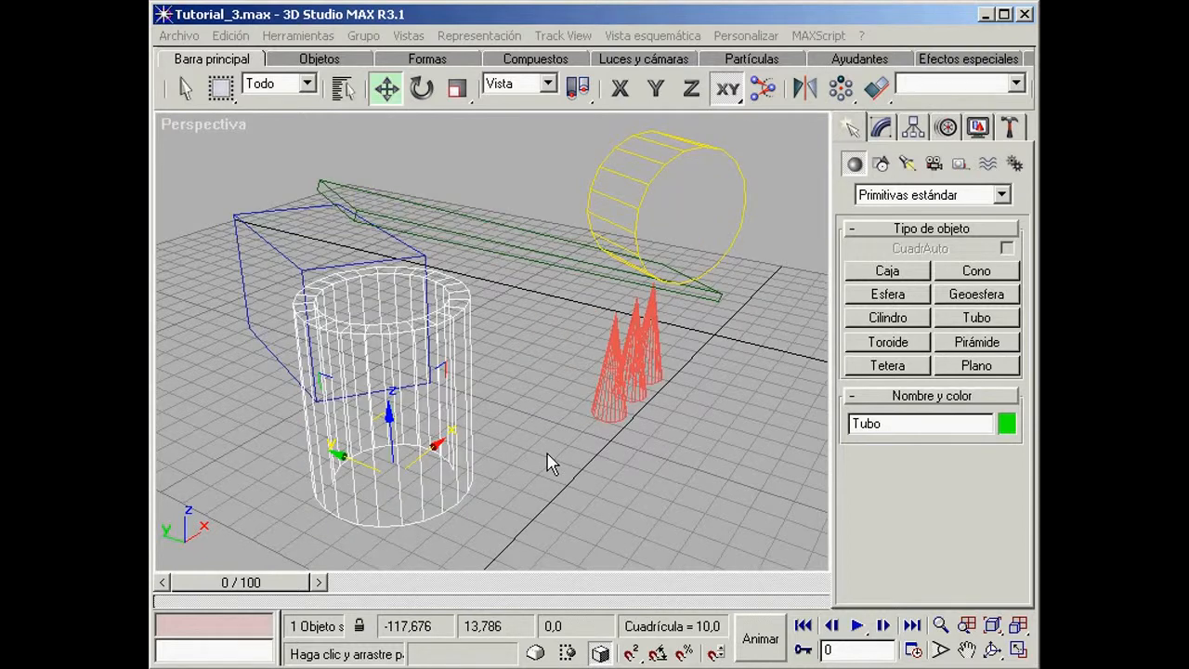
{"action": "key", "text": "F3"}
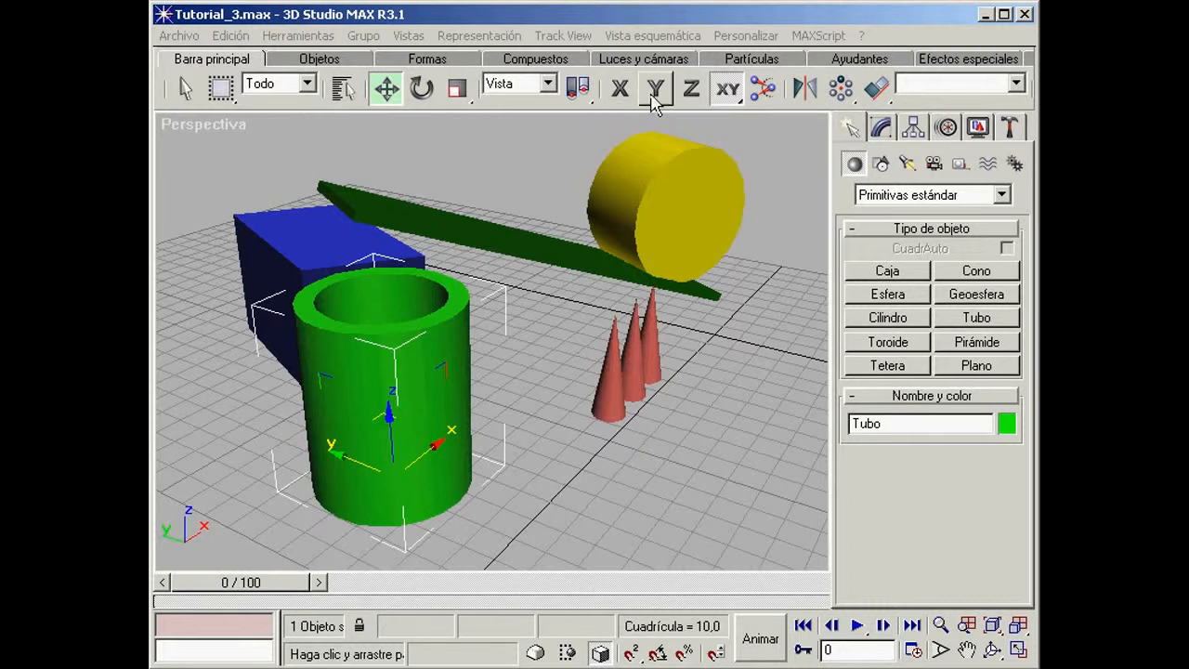
Restrict movement to the Y axis, try moving the tube, and undo the move.
{"action": "left_click", "coordinate": [727, 90]}
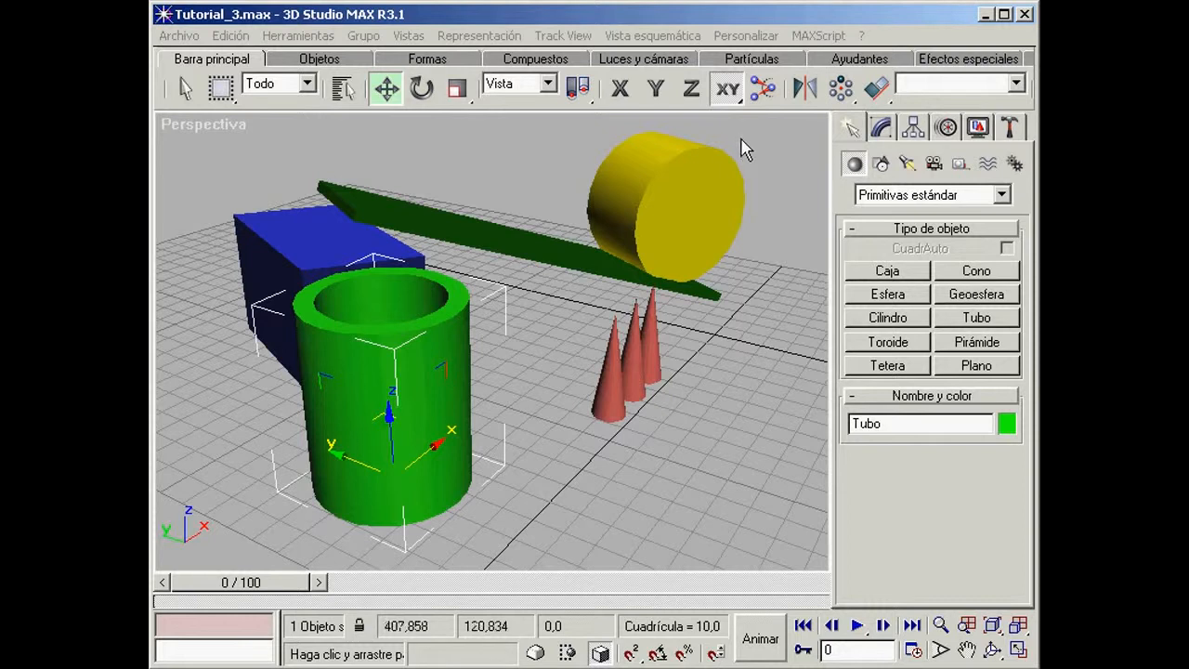
{"action": "left_click", "coordinate": [659, 89]}
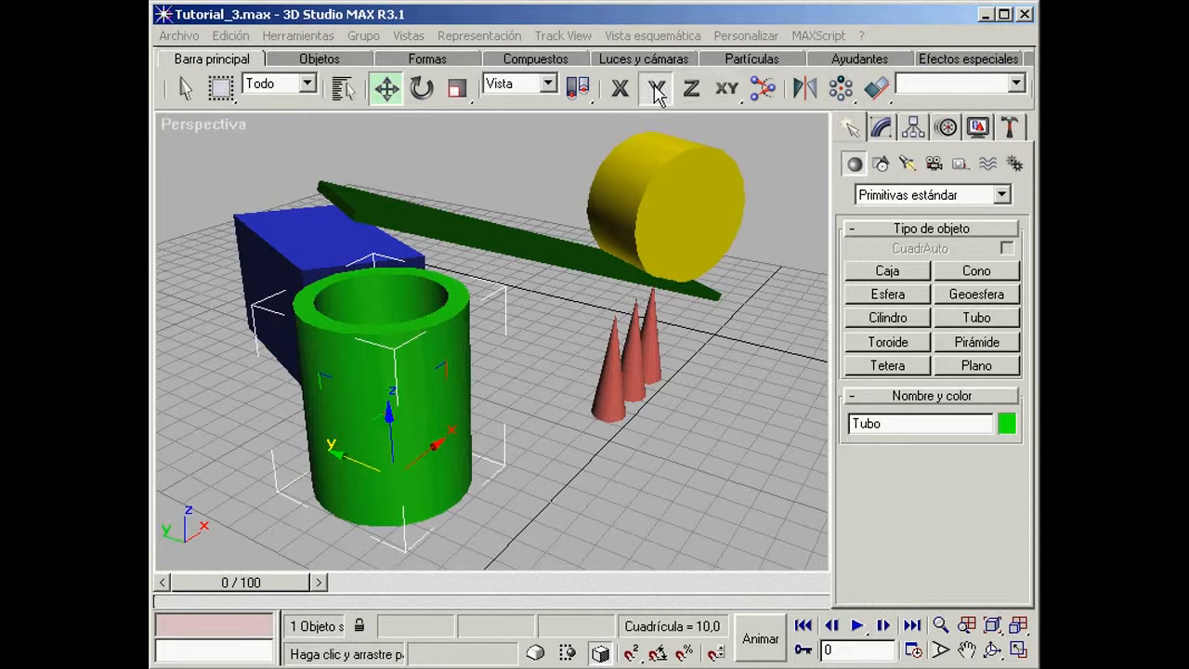
{"action": "left_click_drag", "start_coordinate": [459, 348], "coordinate": [494, 246]}
{"action": "key", "text": "ctrl+z"}
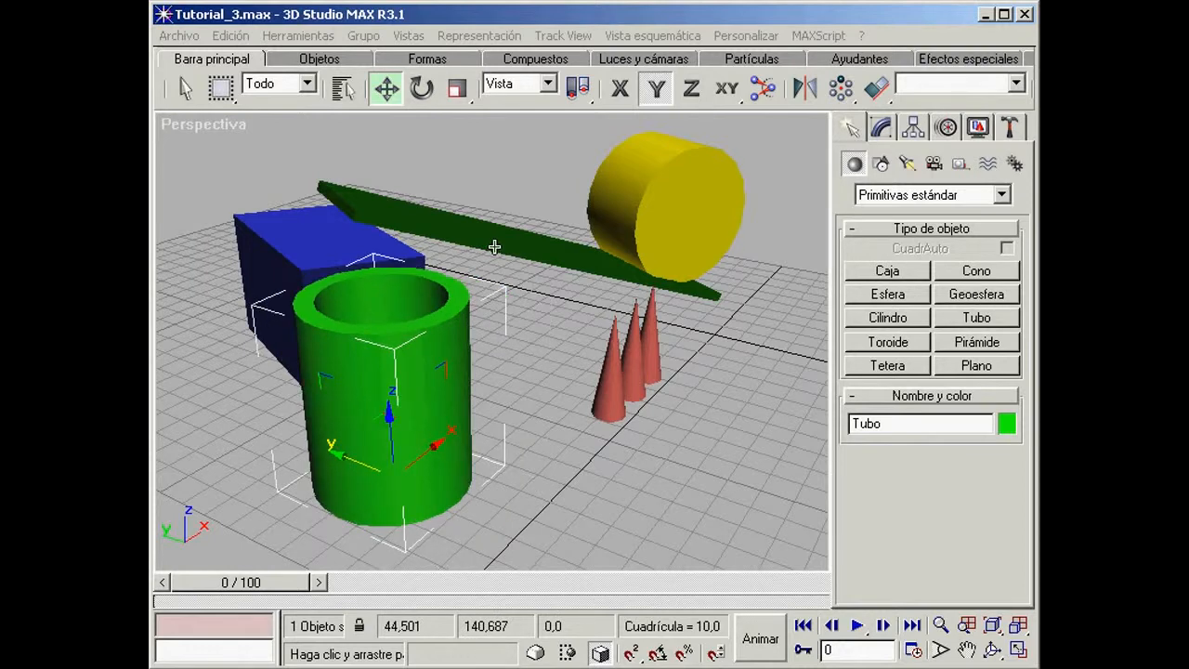
Restrict movement to the Z axis, try moving the tube, and undo the move.
{"action": "left_click", "coordinate": [691, 88]}
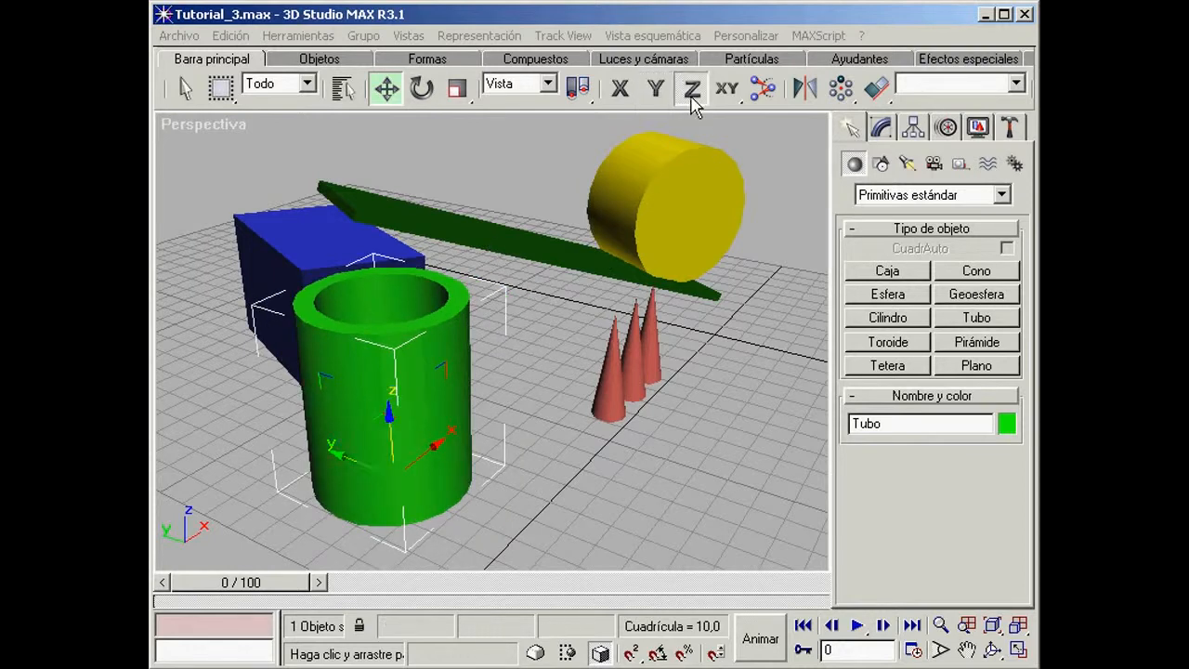
{"action": "left_click_drag", "start_coordinate": [469, 298], "coordinate": [216, 178]}
{"action": "key", "text": "ctrl+z"}
Constrain movement to the ZX plane, restore the four viewports, and try moving the tube in Perspectiva.
{"action": "left_click", "coordinate": [727, 94]}
{"action": "left_click_drag", "start_coordinate": [728, 99], "coordinate": [728, 195]}
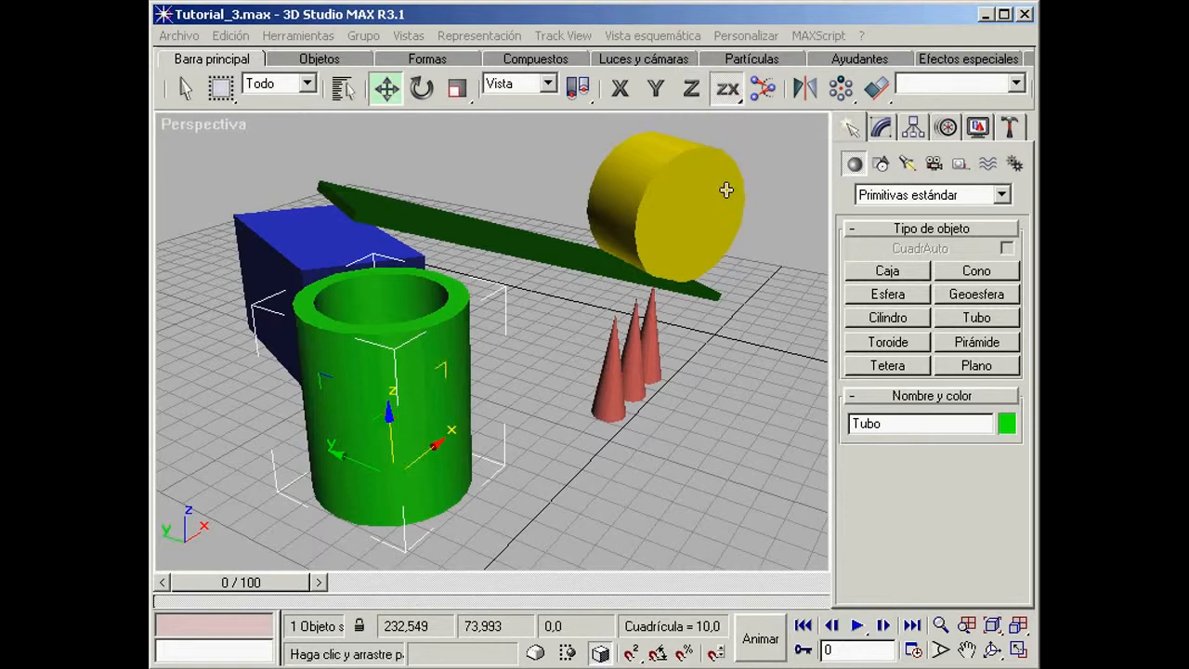
{"action": "key", "text": "w"}
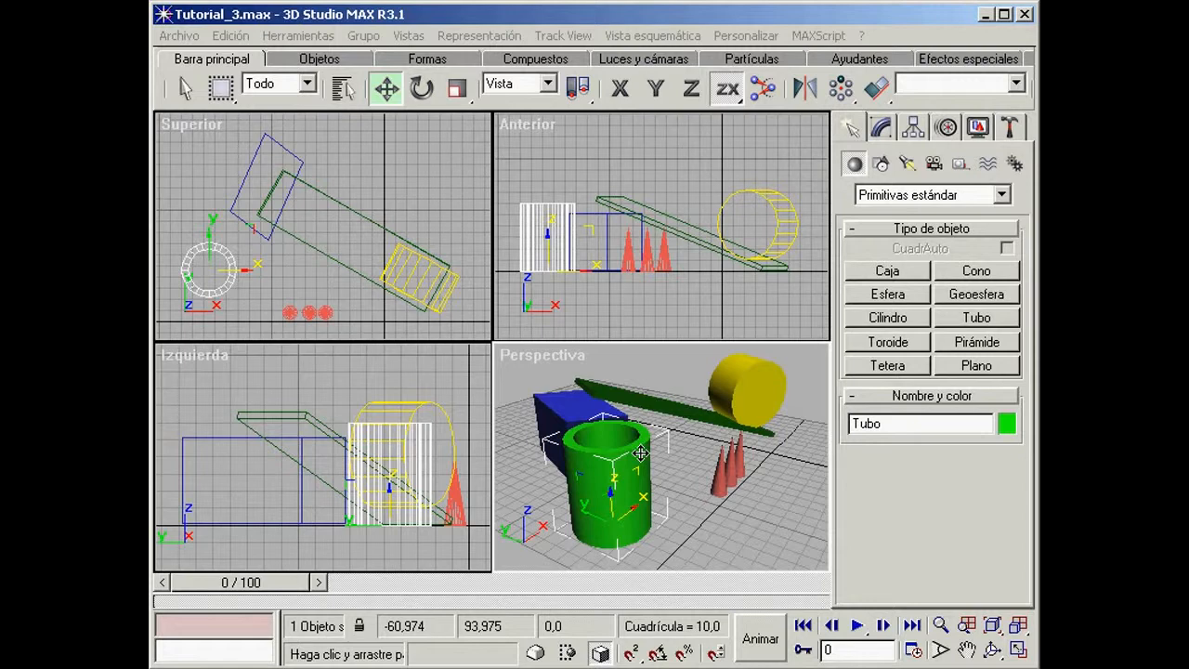
{"action": "mouse_move", "coordinate": [640, 453]}
{"action": "left_mouse_down"}
{"action": "mouse_move", "coordinate": [664, 422]}
{"action": "mouse_move", "coordinate": [701, 437]}
{"action": "mouse_move", "coordinate": [650, 506]}
{"action": "mouse_move", "coordinate": [631, 406]}
{"action": "mouse_move", "coordinate": [708, 422]}
{"action": "mouse_move", "coordinate": [578, 481]}
{"action": "mouse_move", "coordinate": [682, 420]}
{"action": "mouse_move", "coordinate": [703, 527]}
{"action": "mouse_move", "coordinate": [597, 446]}
{"action": "mouse_move", "coordinate": [695, 456]}
{"action": "mouse_move", "coordinate": [557, 510]}
{"action": "mouse_move", "coordinate": [647, 485]}
{"action": "mouse_move", "coordinate": [605, 414]}
{"action": "mouse_move", "coordinate": [645, 526]}
{"action": "mouse_move", "coordinate": [624, 422]}
{"action": "mouse_move", "coordinate": [663, 538]}
{"action": "mouse_move", "coordinate": [656, 398]}
{"action": "mouse_move", "coordinate": [626, 510]}
{"action": "mouse_move", "coordinate": [664, 393]}
{"action": "mouse_move", "coordinate": [646, 434]}
{"action": "left_mouse_up"}
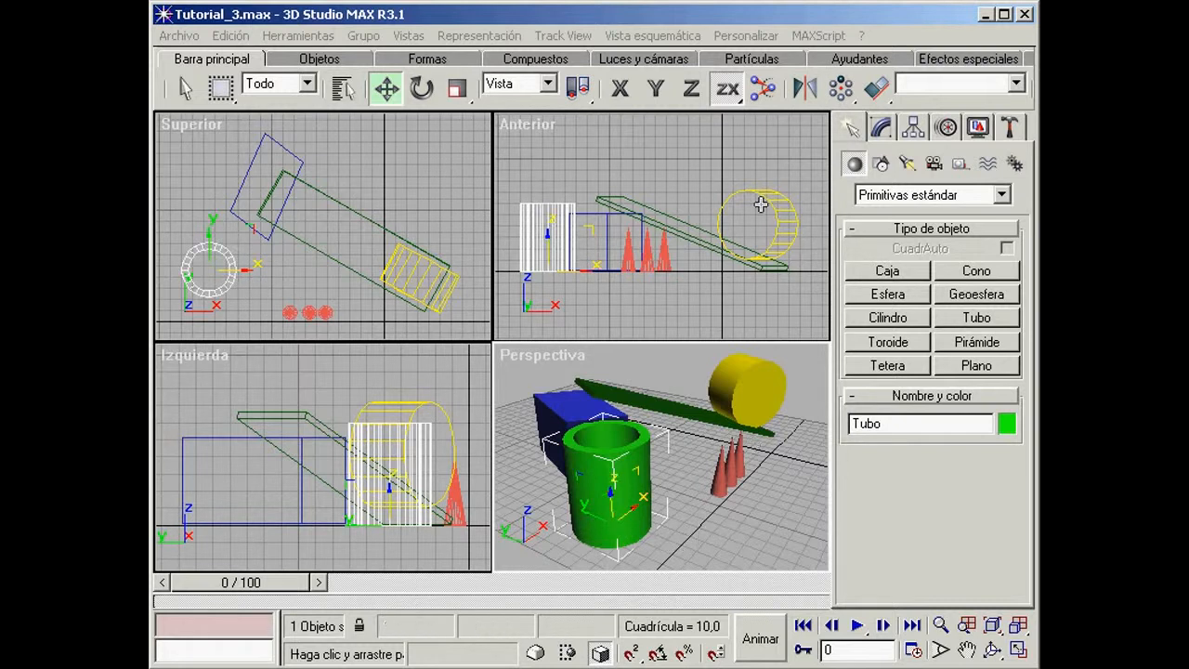
Switch to the XY plane constraint, try moving the tube under different axis constraints in Perspectiva, and undo these moves.
{"action": "left_click", "coordinate": [730, 93]}
{"action": "left_click_drag", "start_coordinate": [730, 108], "coordinate": [732, 132]}
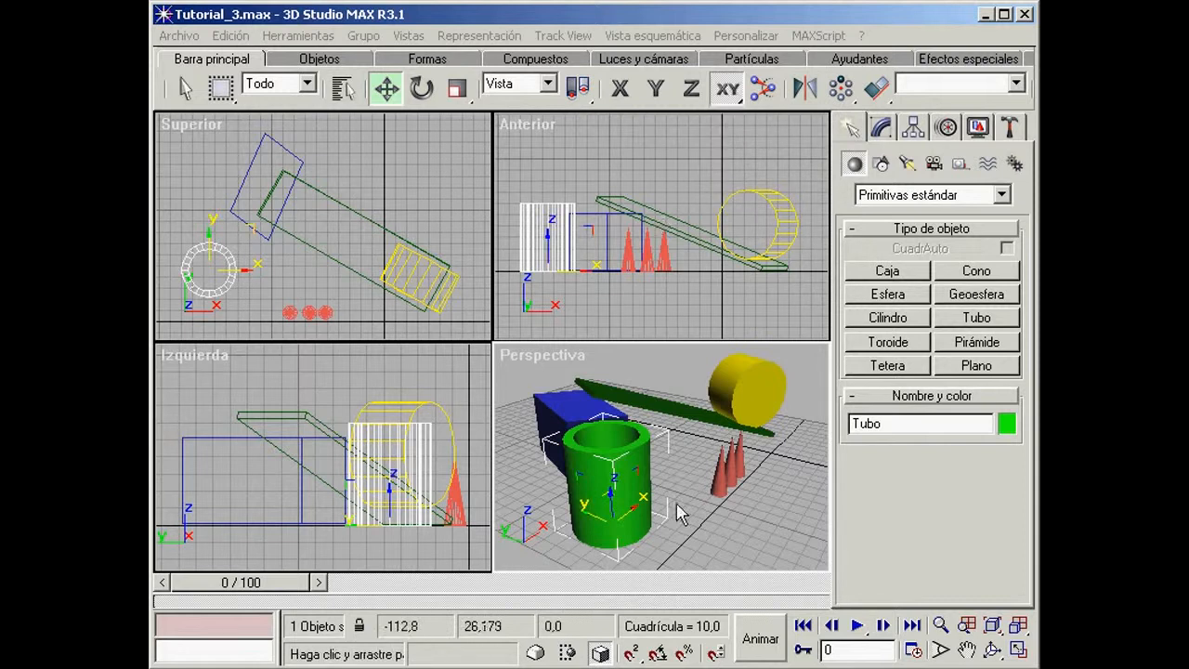
{"action": "left_click_drag", "start_coordinate": [633, 509], "coordinate": [726, 507]}
{"action": "key", "text": "F6"}
{"action": "left_click_drag", "start_coordinate": [629, 493], "coordinate": [656, 452]}
{"action": "key", "text": "F8"}
{"action": "key", "text": "F7"}
{"action": "key", "text": "F8"}
{"action": "key", "text": "ctrl+z"}
{"action": "key", "text": "ctrl+z"}
{"action": "key", "text": "ctrl+z"}
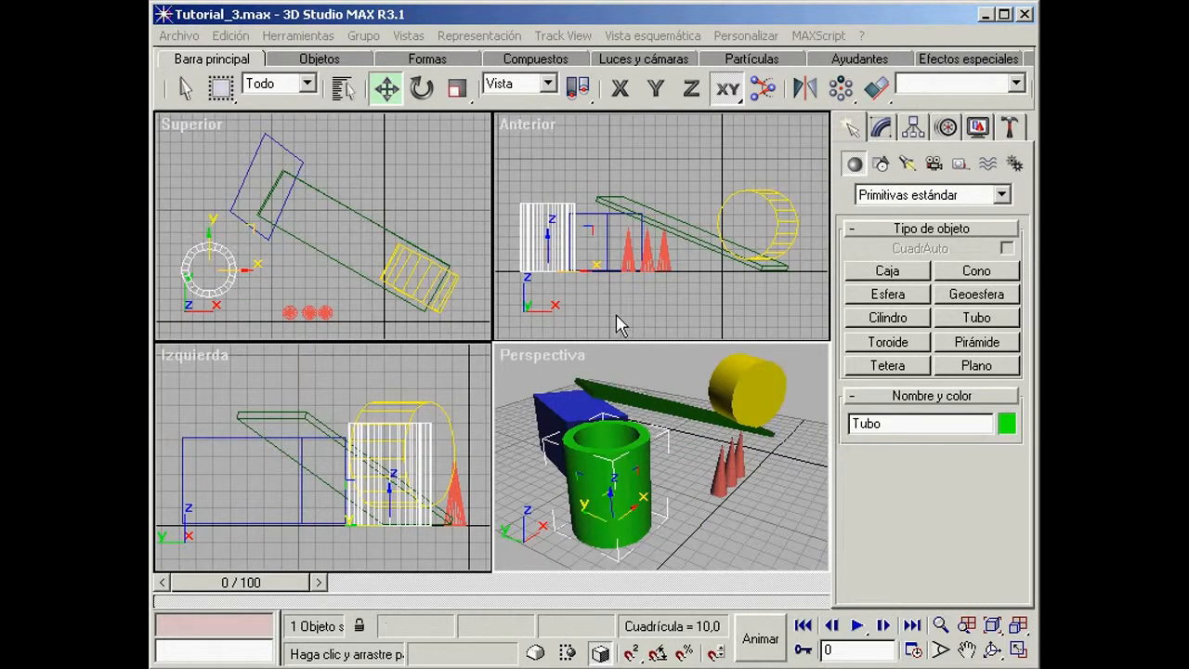
Activate each of the four viewports in turn to compare the tube's axis orientation under the Vista coordinate system.
{"action": "left_click", "coordinate": [534, 125]}
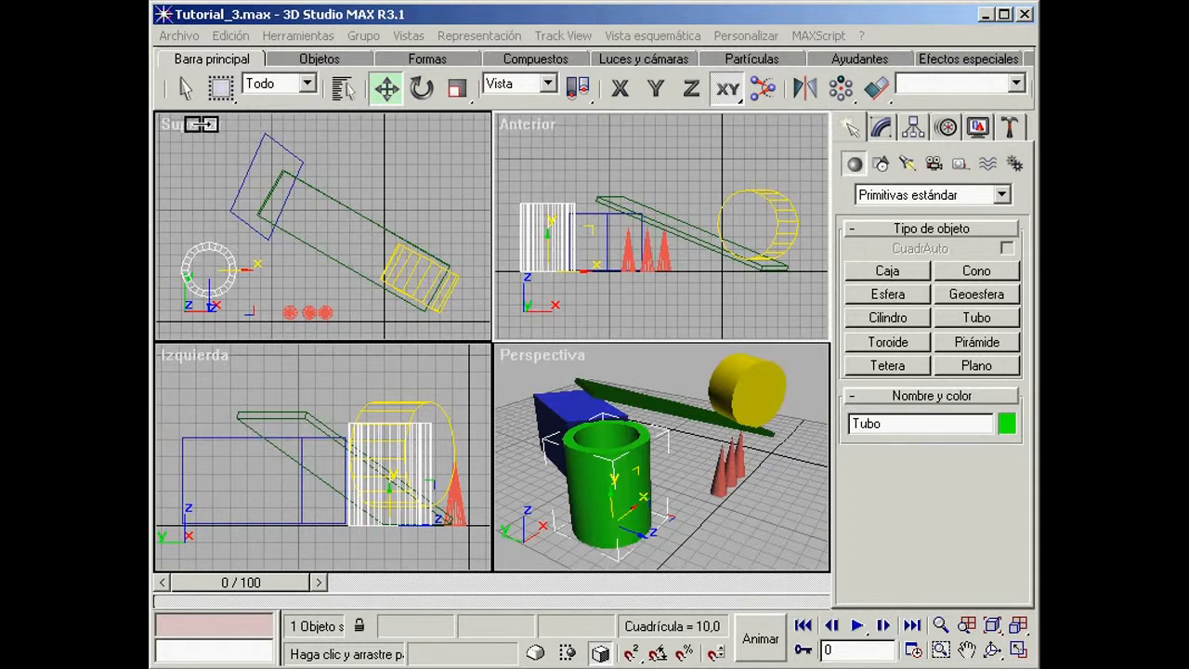
{"action": "left_click", "coordinate": [200, 124]}
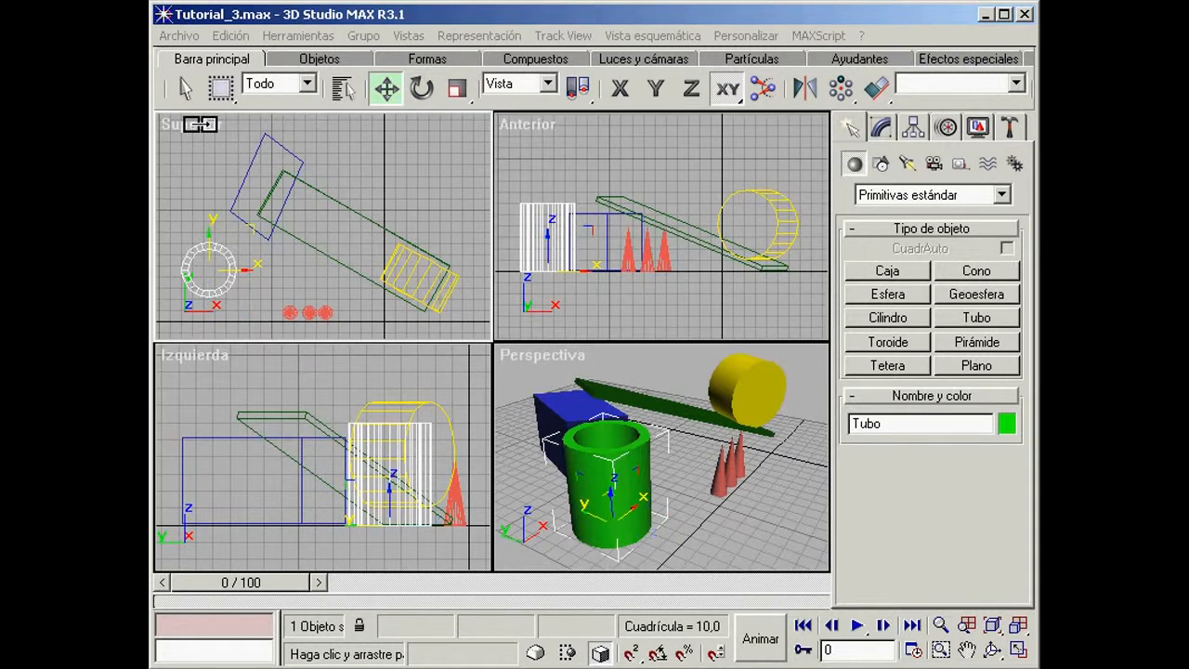
{"action": "left_click", "coordinate": [193, 355]}
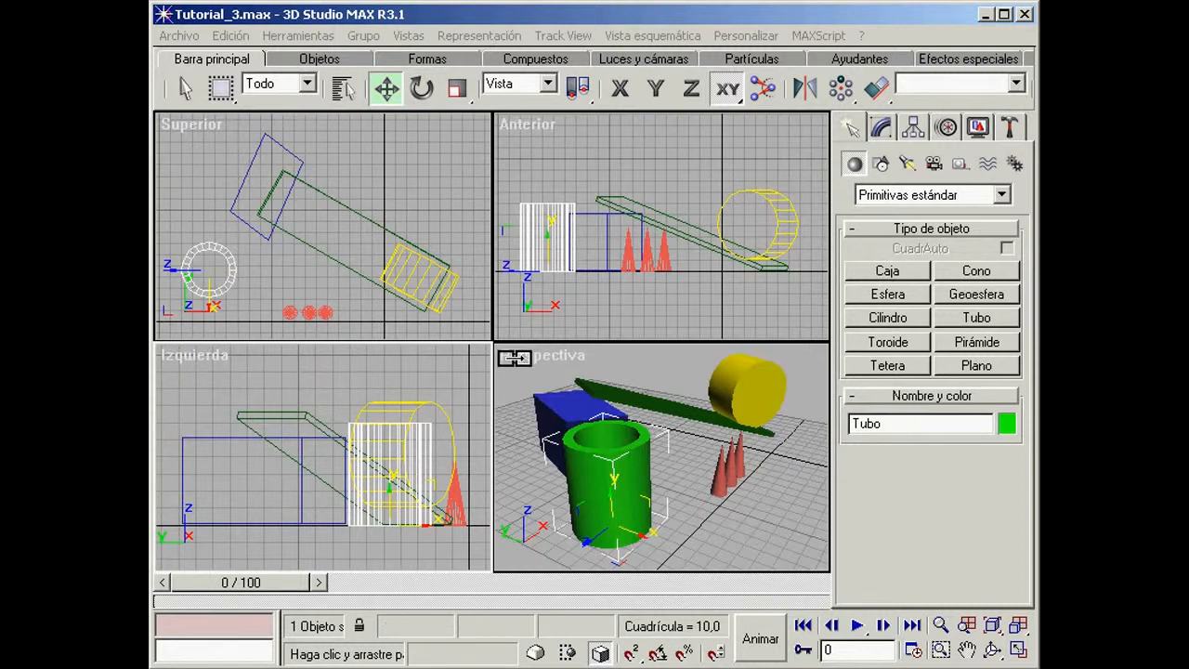
{"action": "left_click", "coordinate": [528, 355]}
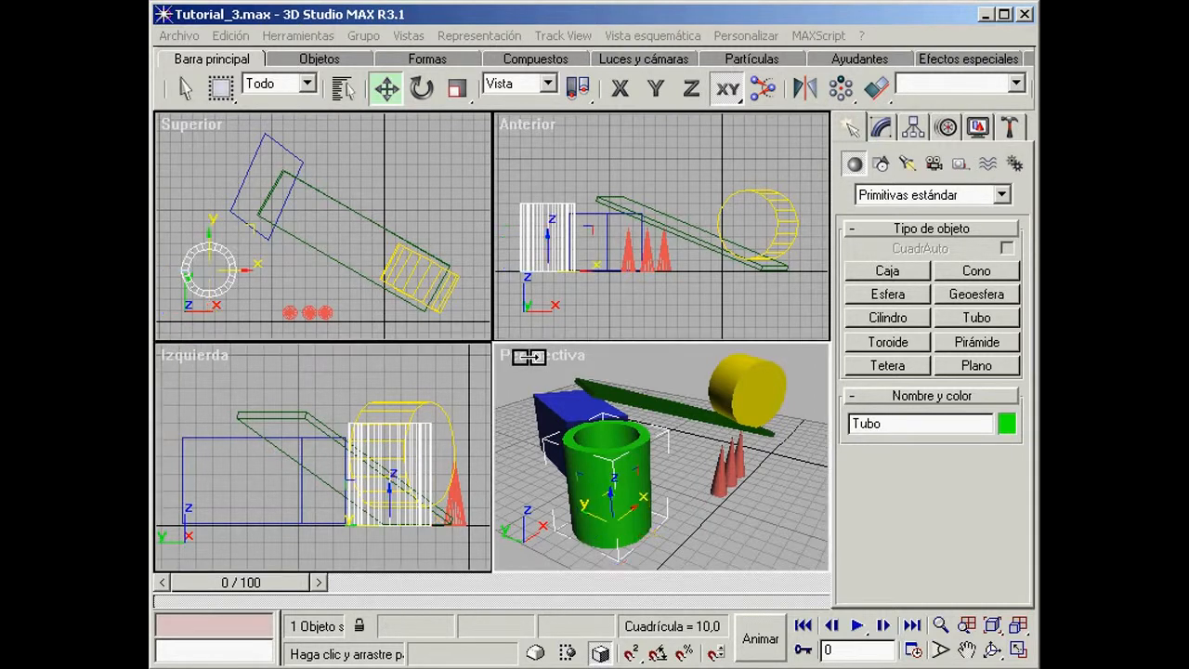
{"action": "left_click", "coordinate": [546, 131]}
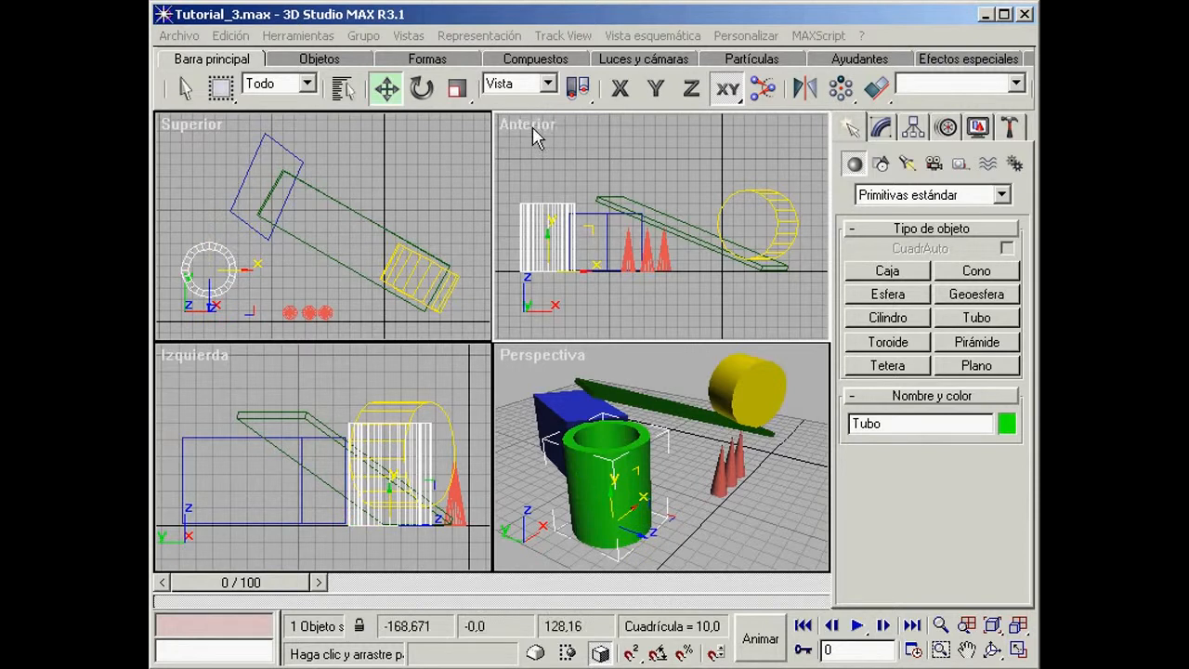
{"action": "left_click", "coordinate": [208, 125]}
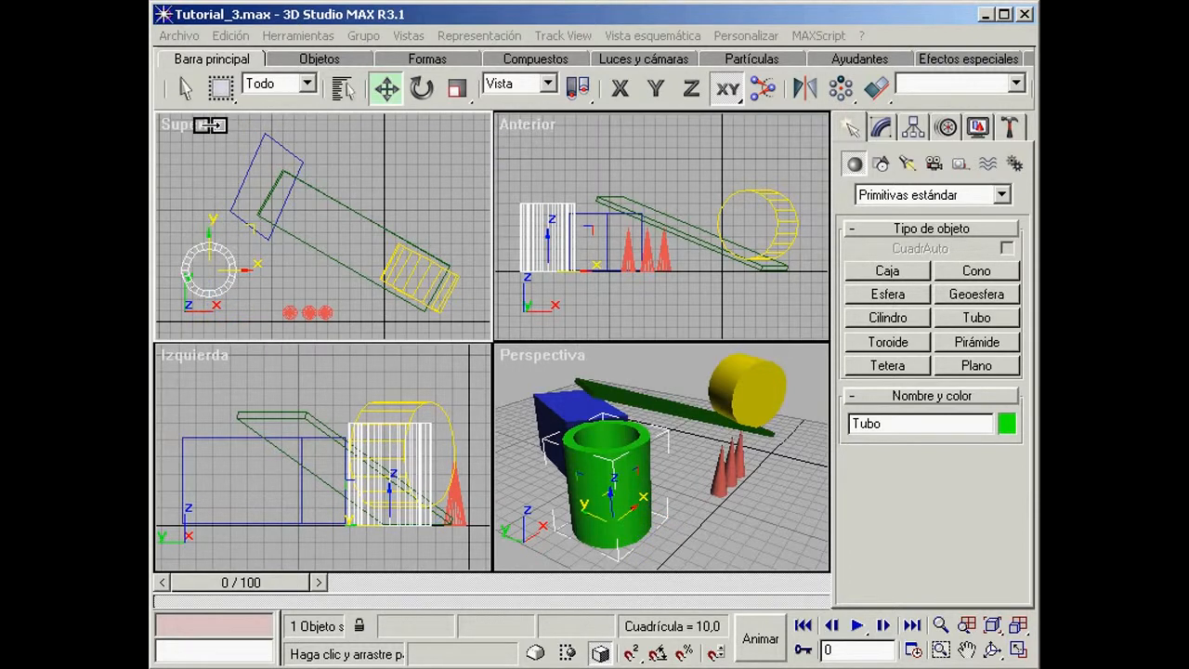
{"action": "left_click", "coordinate": [195, 357]}
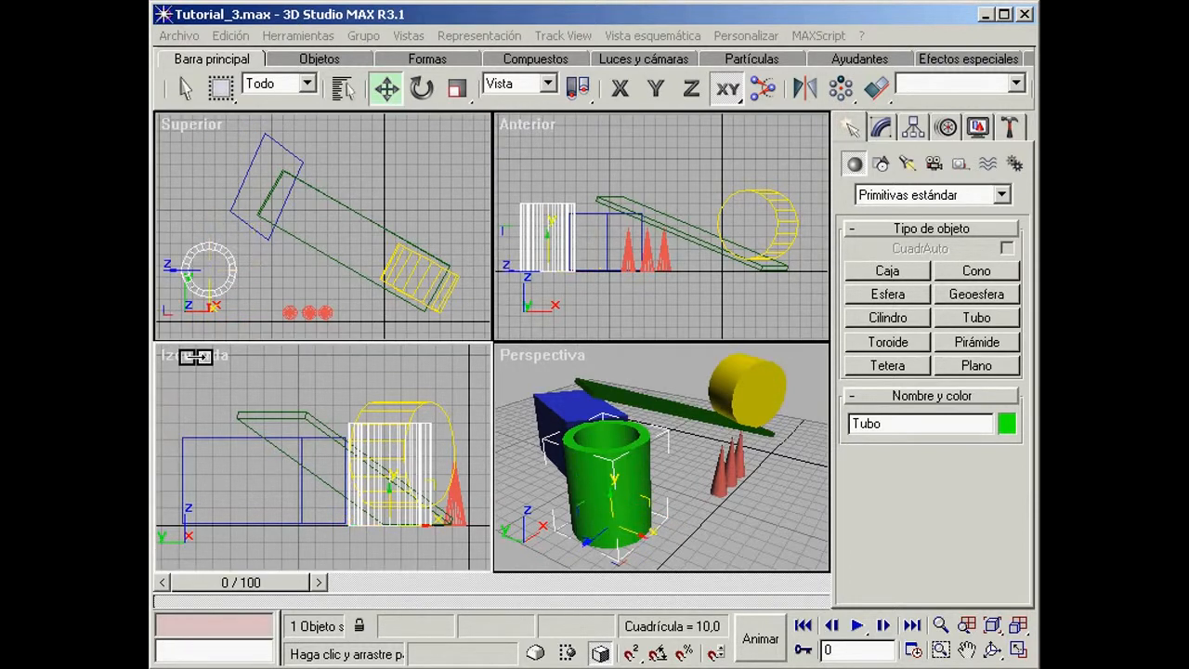
{"action": "left_click", "coordinate": [530, 353]}
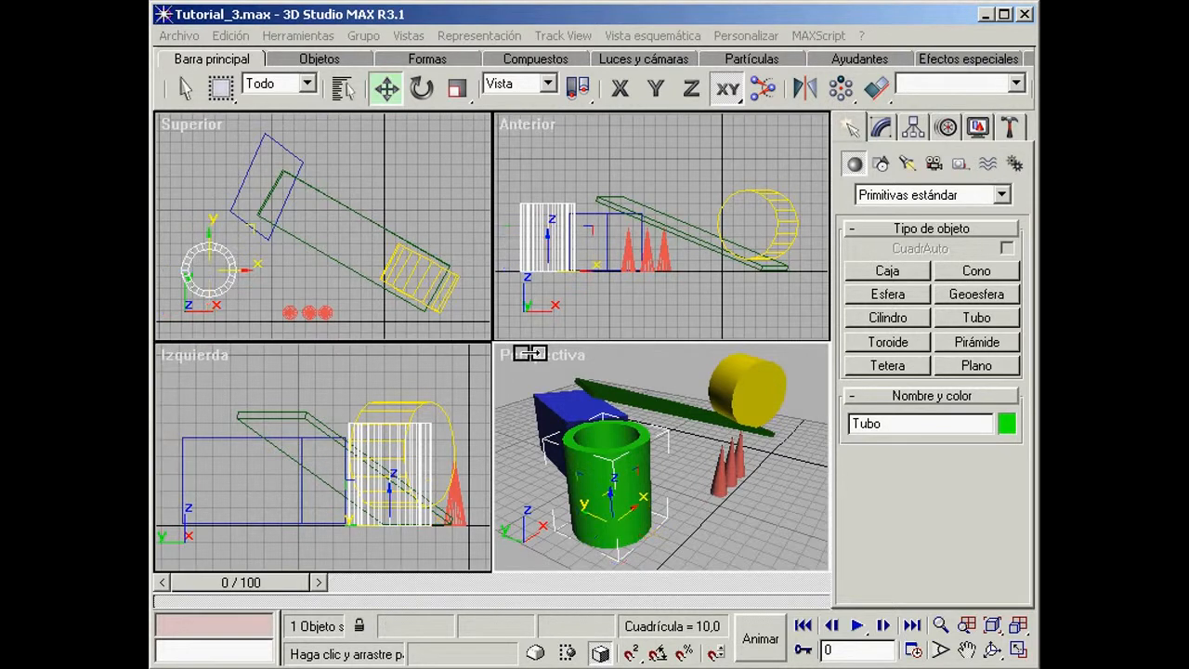
{"action": "left_click", "coordinate": [530, 129]}
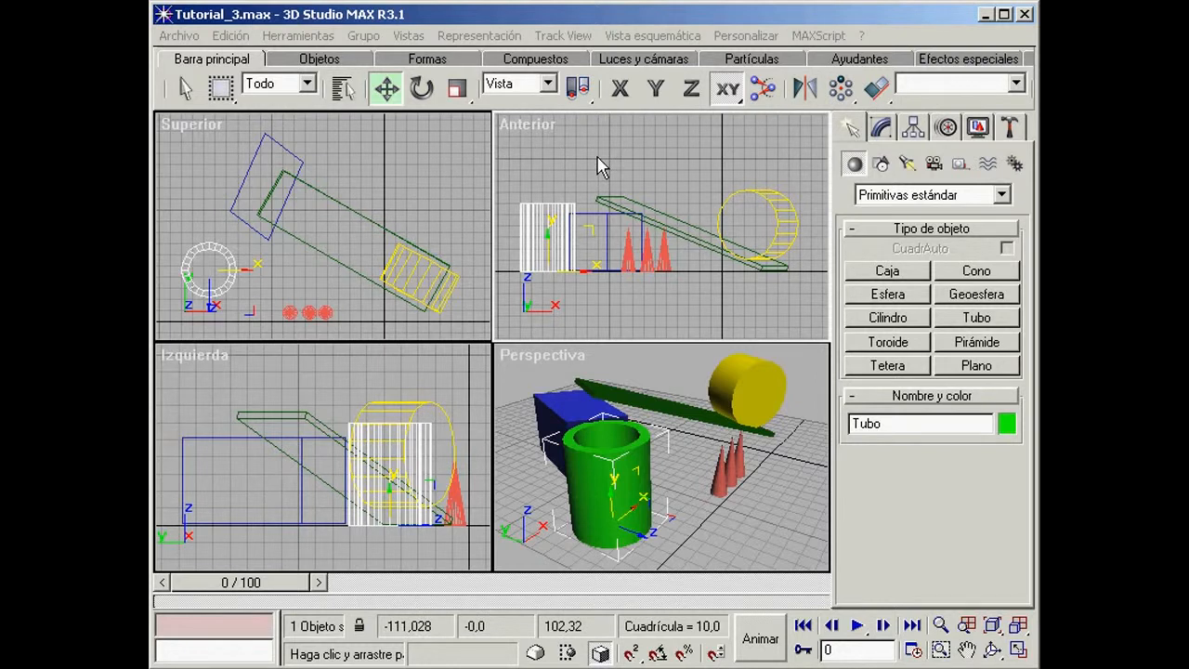
Set the reference coordinate system to Universal, check the tube's axes across the viewports, and constrain movement to the ZX plane.
{"action": "left_click", "coordinate": [548, 84]}
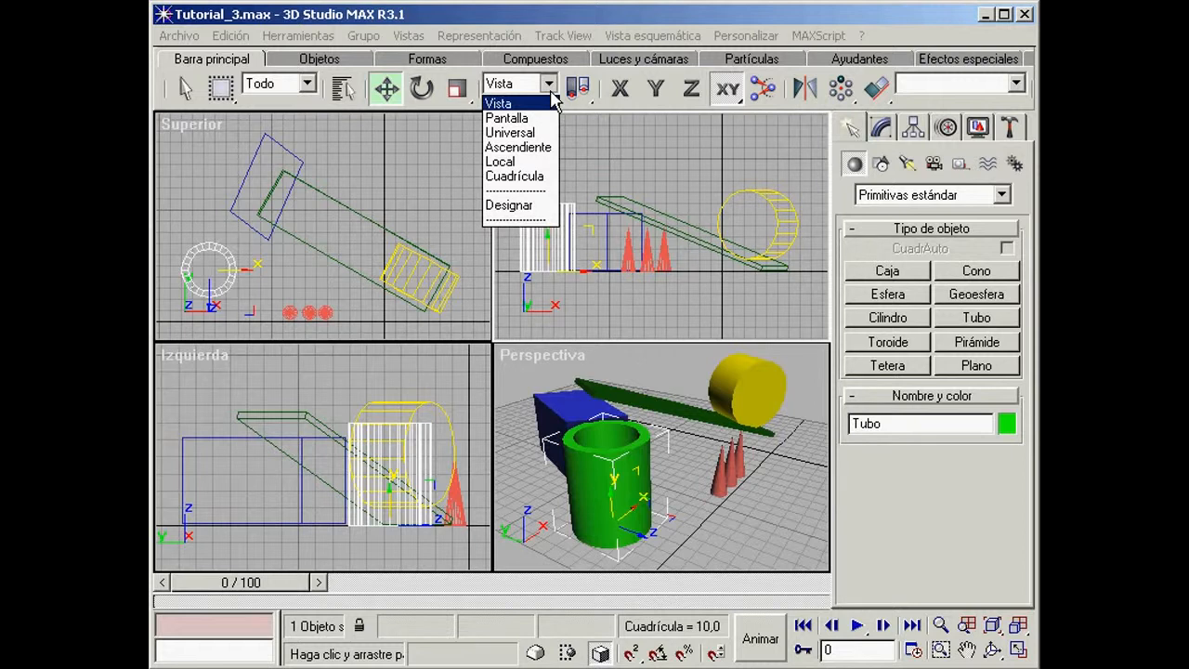
{"action": "left_click", "coordinate": [516, 132]}
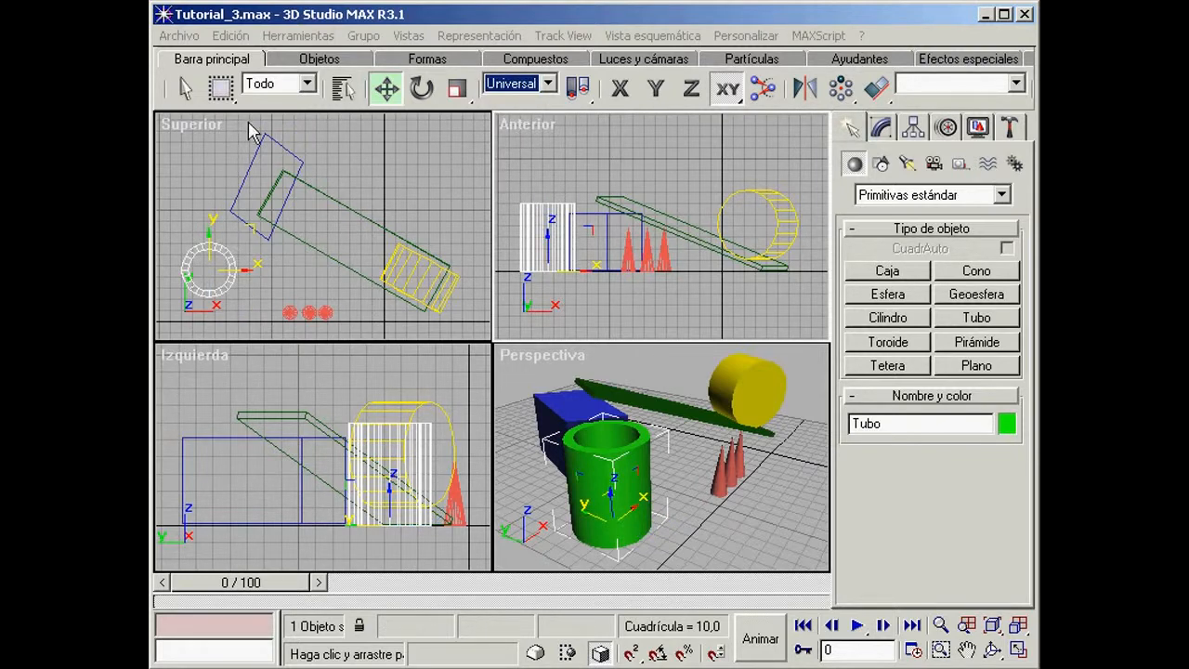
{"action": "right_click", "coordinate": [222, 356]}
{"action": "left_click", "coordinate": [197, 379]}
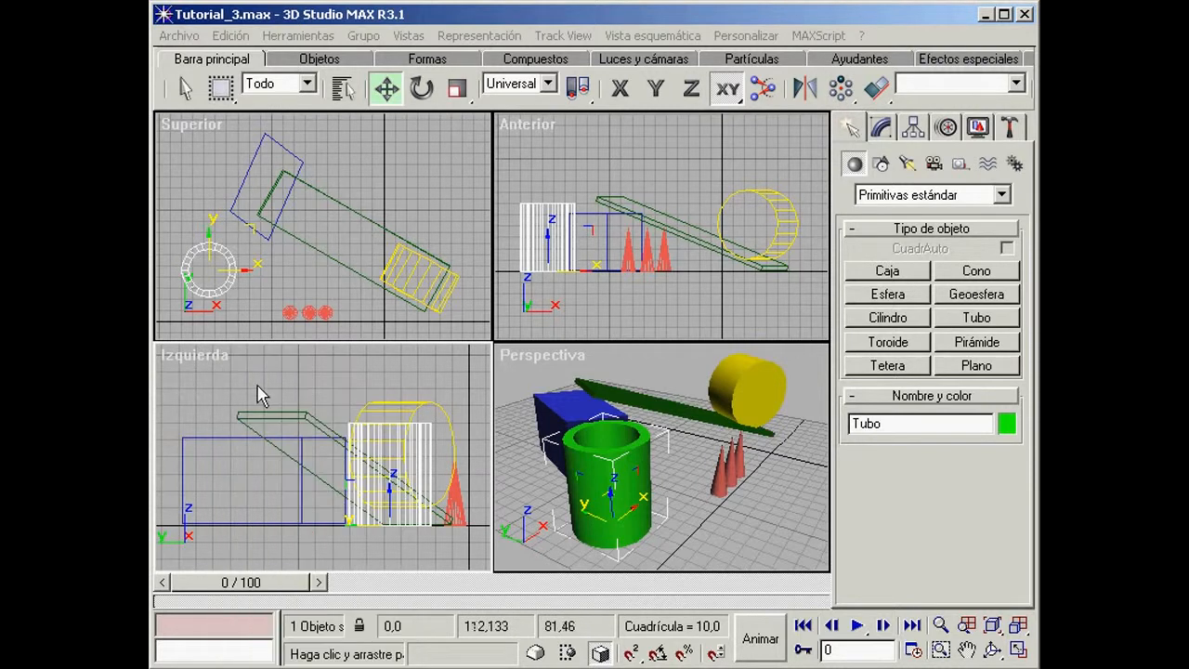
{"action": "right_click", "coordinate": [566, 316]}
{"action": "right_click", "coordinate": [468, 320]}
{"action": "right_click", "coordinate": [455, 352]}
{"action": "left_click_drag", "start_coordinate": [731, 94], "coordinate": [730, 194]}
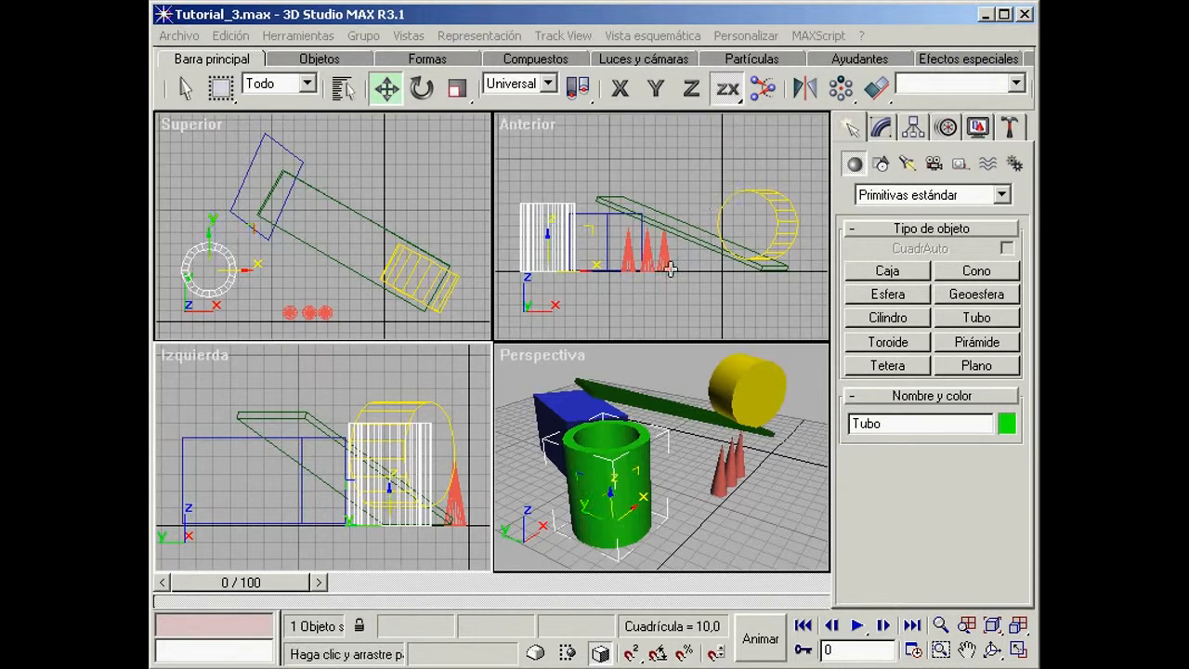
Move the tube within the ZX plane in the maximized Perspectiva viewport, and restore the four viewports.
{"action": "right_click", "coordinate": [601, 361]}
{"action": "key", "text": "w"}
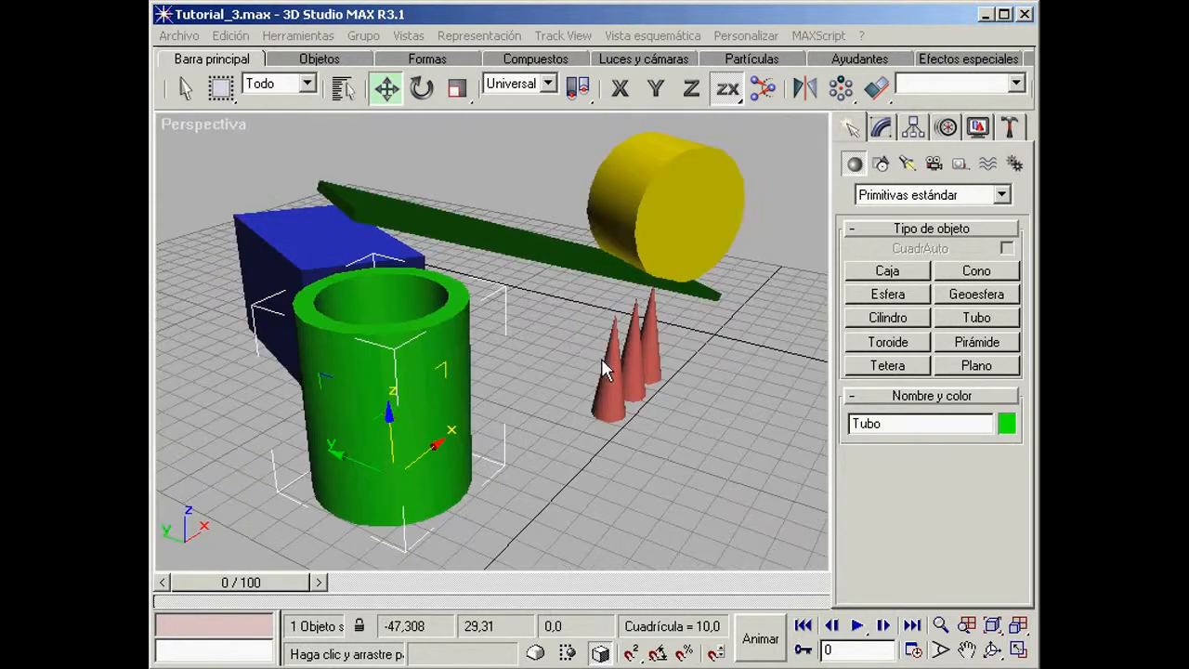
{"action": "left_click_drag", "start_coordinate": [460, 378], "coordinate": [511, 342]}
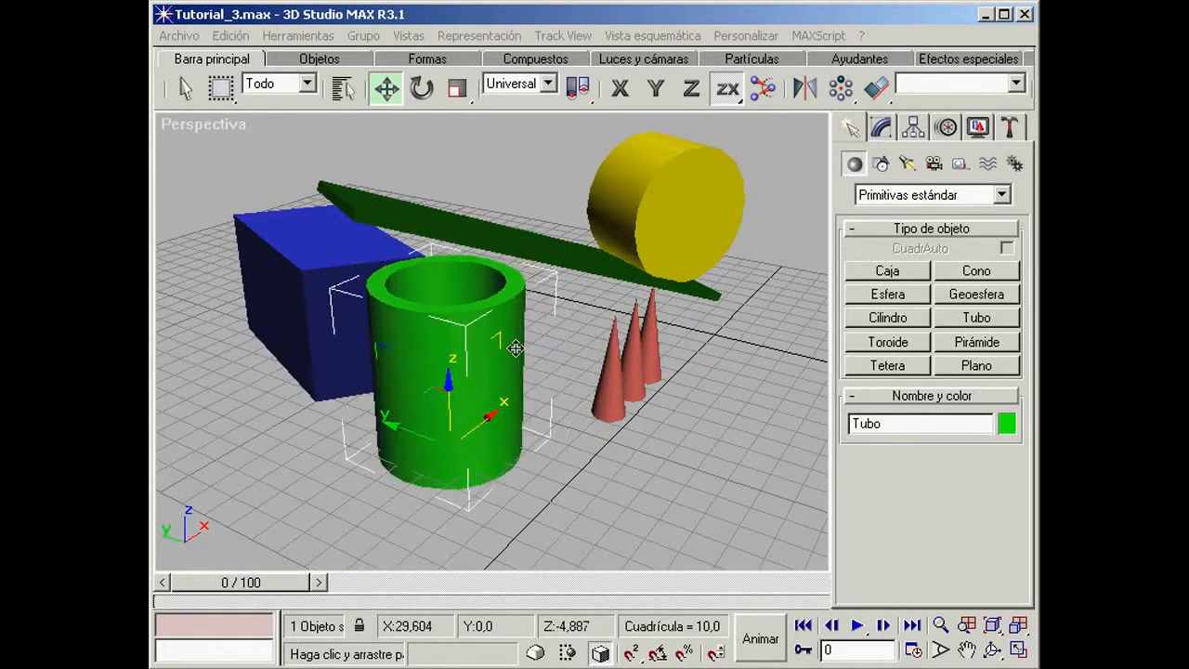
{"action": "key", "text": "w"}
Try moving the tube in the Superior and Izquierda viewports under the ZX plane constraint.
{"action": "left_click_drag", "start_coordinate": [260, 281], "coordinate": [284, 256]}
{"action": "left_click_drag", "start_coordinate": [420, 455], "coordinate": [272, 461]}
{"action": "left_click_drag", "start_coordinate": [253, 291], "coordinate": [256, 226]}
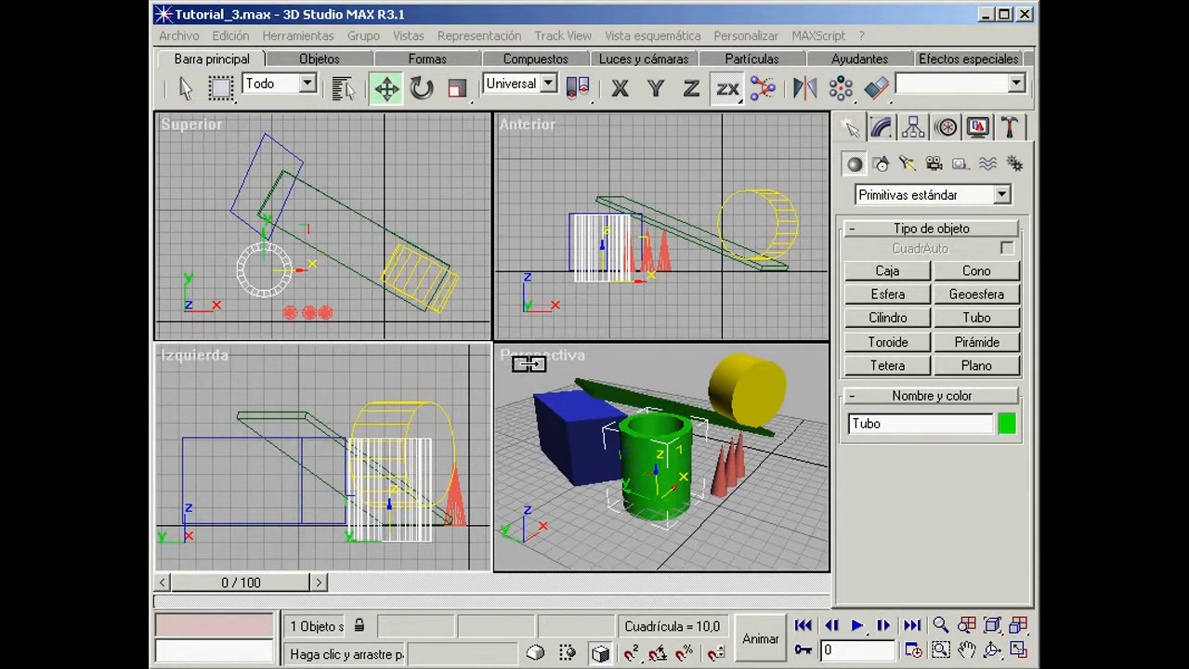
{"action": "right_click", "coordinate": [510, 385]}
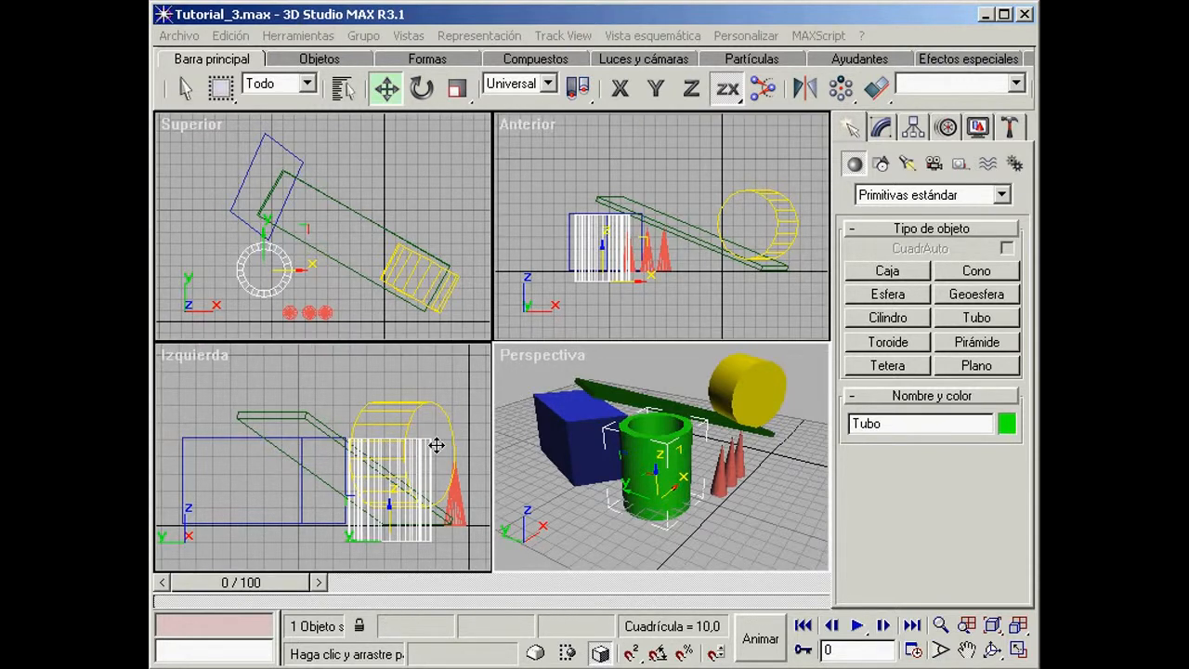
{"action": "left_click_drag", "start_coordinate": [420, 454], "coordinate": [385, 415]}
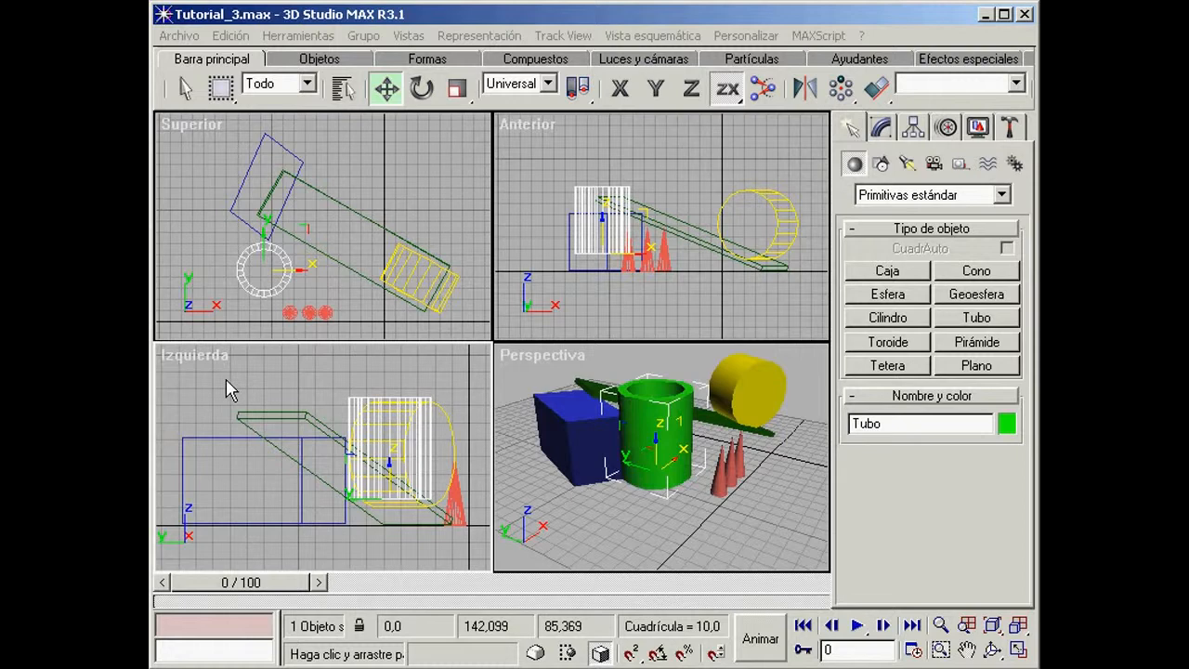
Undo the tube's moves and its selection.
{"action": "key", "text": "ctrl+z"}
{"action": "key", "text": "ctrl+z"}
{"action": "key", "text": "ctrl+z"}
{"action": "key", "text": "ctrl+z"}
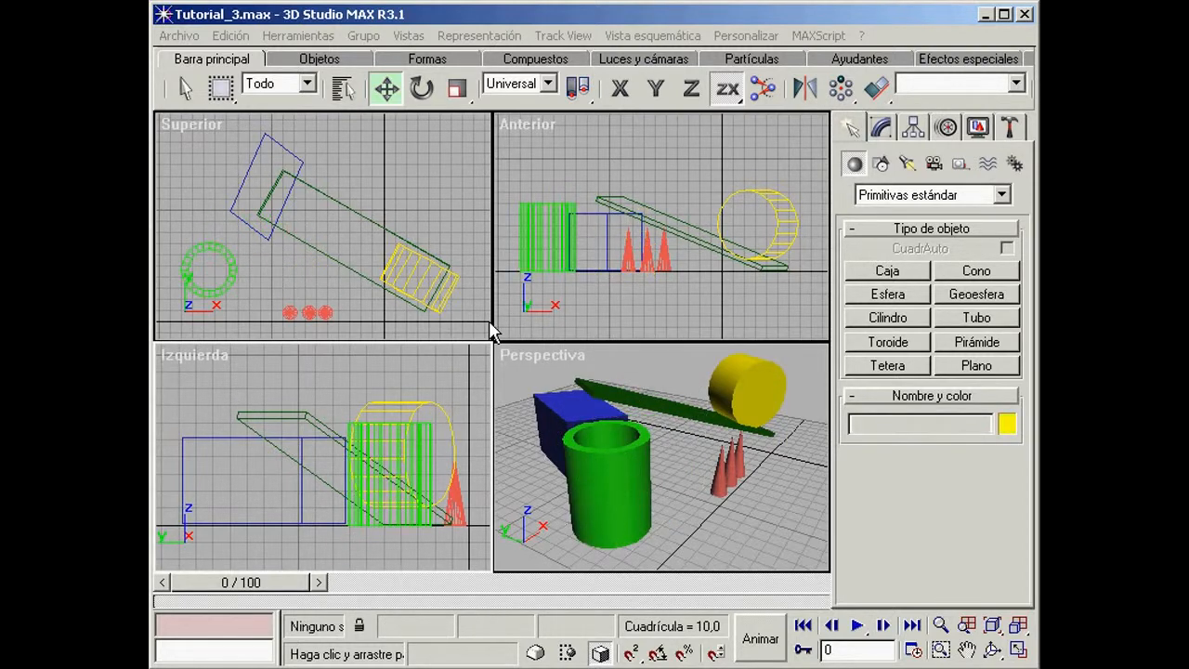
Select the tube, set the reference coordinate system to Pantalla, and constrain movement to the XY plane.
{"action": "left_click", "coordinate": [551, 243]}
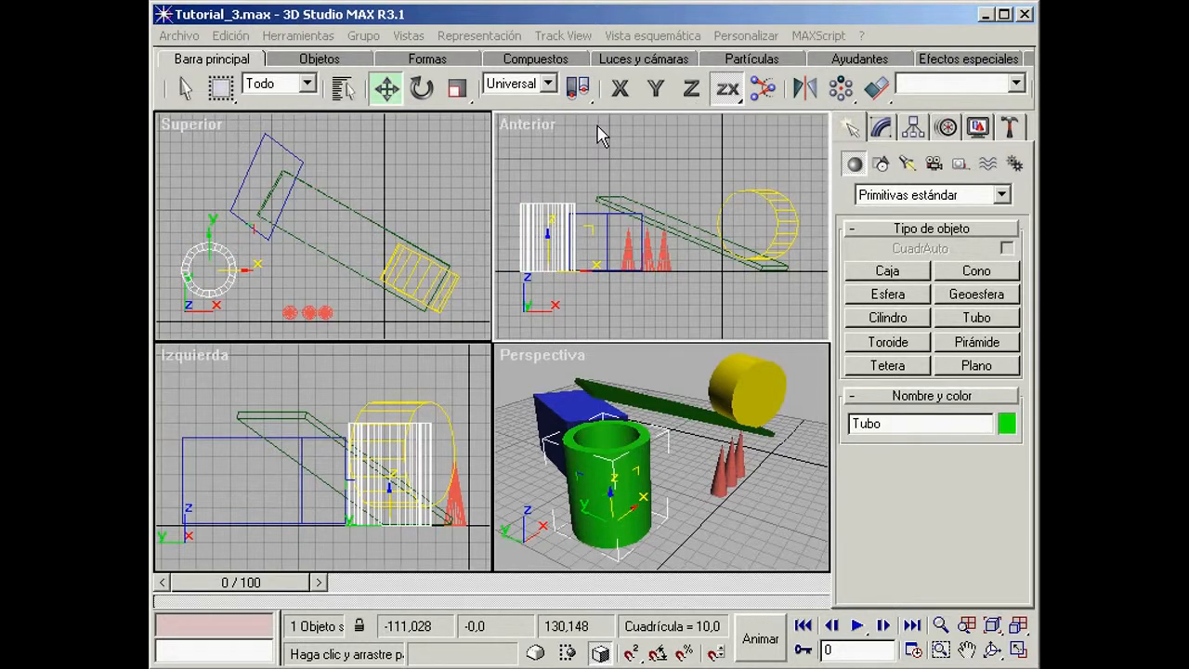
{"action": "left_click", "coordinate": [548, 84]}
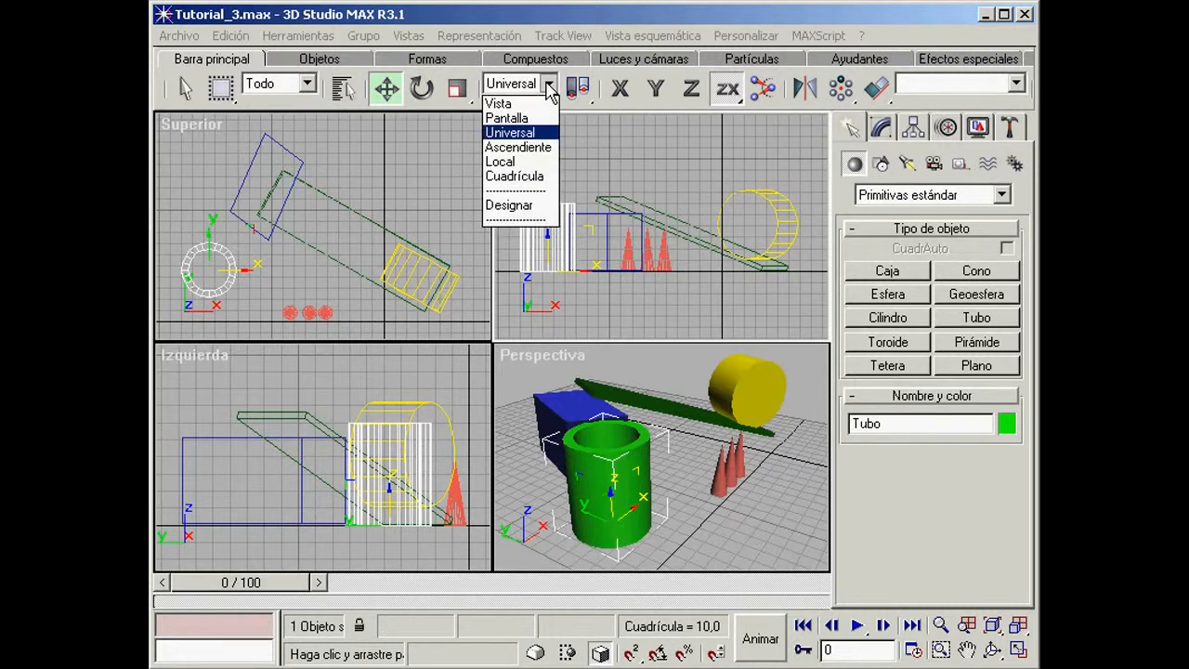
{"action": "left_click", "coordinate": [533, 118]}
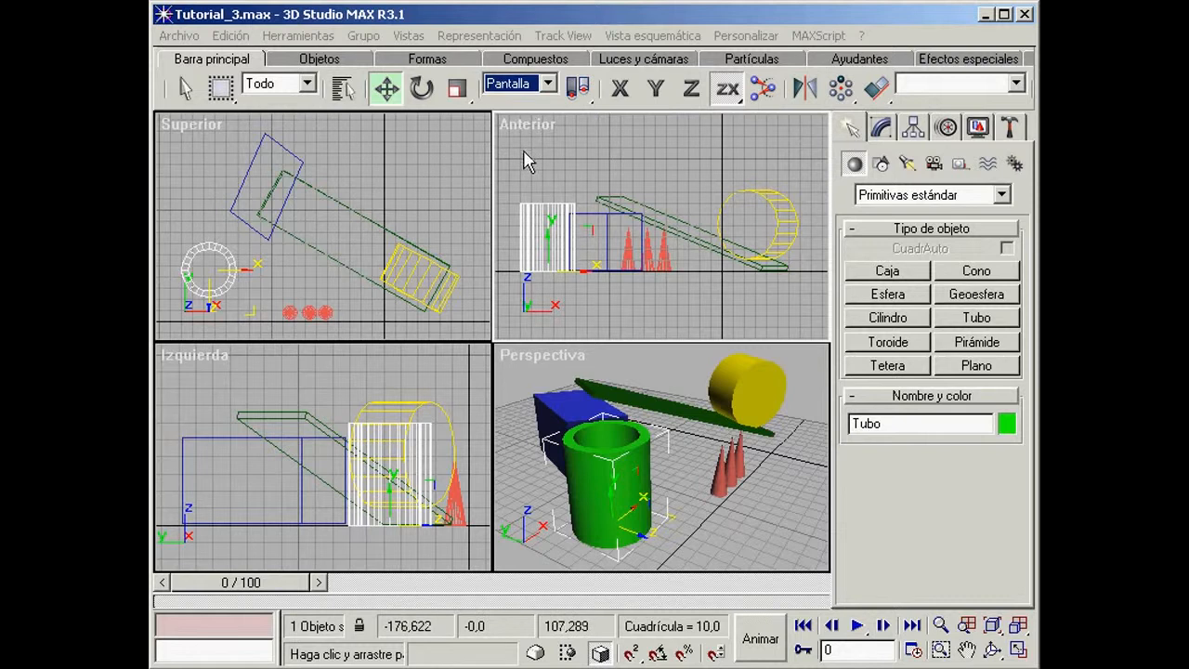
{"action": "left_click_drag", "start_coordinate": [728, 90], "coordinate": [731, 131]}
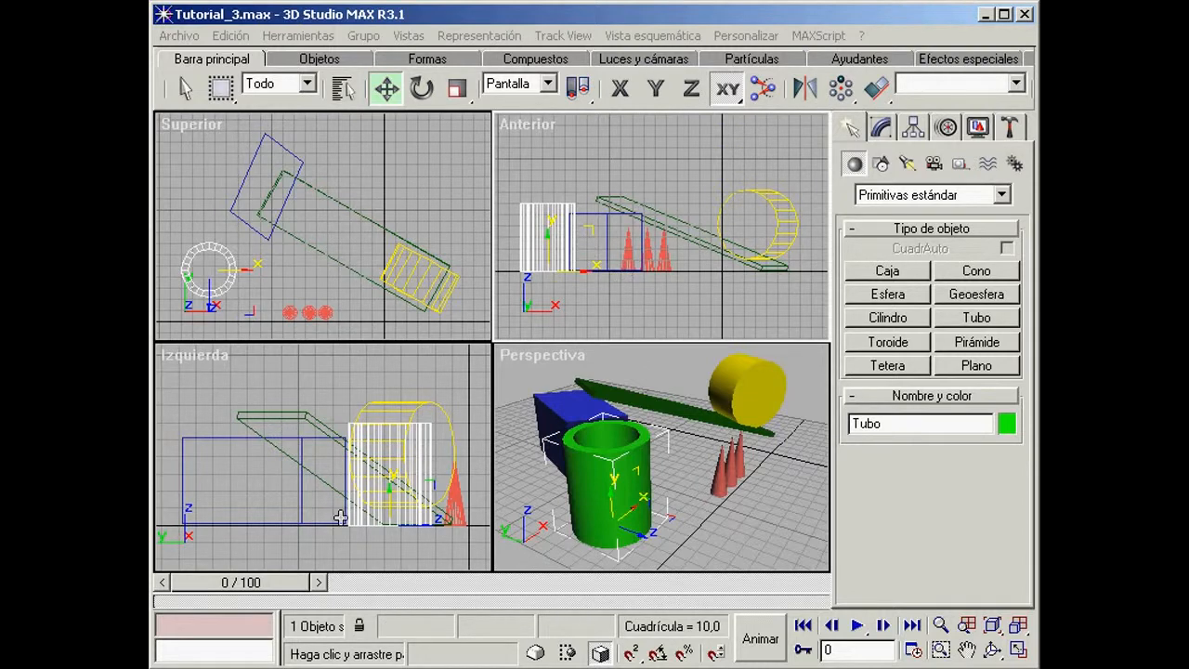
Try moving the tube within the screen's XY plane in the Izquierda and Superior viewports.
{"action": "left_click_drag", "start_coordinate": [359, 504], "coordinate": [276, 501]}
{"action": "left_click_drag", "start_coordinate": [223, 233], "coordinate": [272, 305]}
{"action": "mouse_move", "coordinate": [215, 277]}
{"action": "left_mouse_down"}
{"action": "mouse_move", "coordinate": [239, 302]}
{"action": "mouse_move", "coordinate": [233, 337]}
{"action": "mouse_move", "coordinate": [247, 340]}
{"action": "mouse_move", "coordinate": [213, 317]}
{"action": "mouse_move", "coordinate": [244, 345]}
{"action": "mouse_move", "coordinate": [204, 244]}
{"action": "mouse_move", "coordinate": [228, 340]}
{"action": "mouse_move", "coordinate": [267, 336]}
{"action": "mouse_move", "coordinate": [233, 302]}
{"action": "mouse_move", "coordinate": [205, 348]}
{"action": "mouse_move", "coordinate": [296, 336]}
{"action": "mouse_move", "coordinate": [226, 288]}
{"action": "left_mouse_up"}
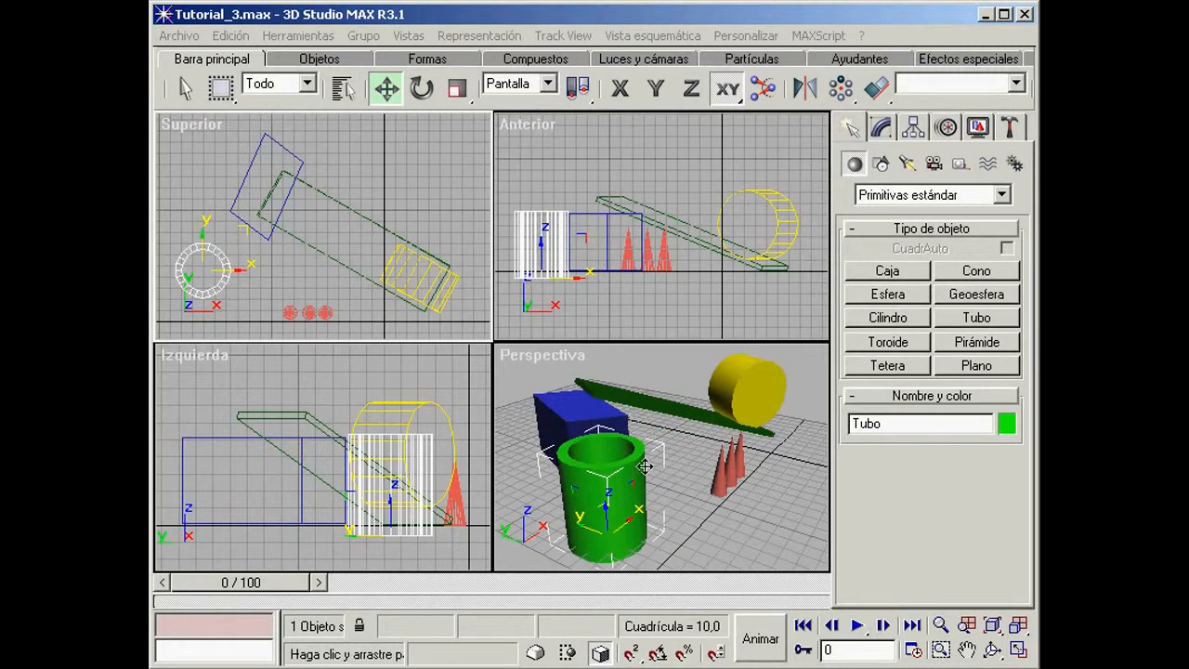
Try moving the tube in the Perspectiva viewport, first along the screen's X axis and again within its XY plane.
{"action": "key", "text": "F5"}
{"action": "left_click_drag", "start_coordinate": [689, 532], "coordinate": [696, 501]}
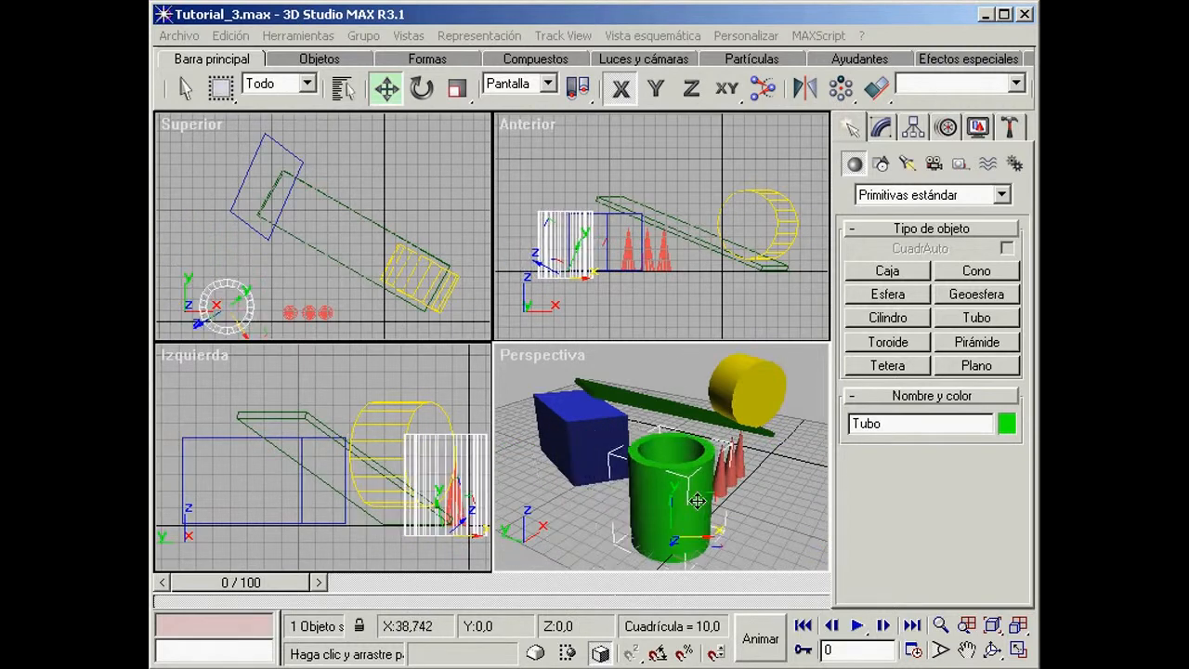
{"action": "key", "text": "F8"}
{"action": "mouse_move", "coordinate": [637, 477]}
{"action": "left_mouse_down"}
{"action": "mouse_move", "coordinate": [589, 419]}
{"action": "mouse_move", "coordinate": [544, 425]}
{"action": "mouse_move", "coordinate": [786, 504]}
{"action": "mouse_move", "coordinate": [594, 480]}
{"action": "mouse_move", "coordinate": [674, 405]}
{"action": "mouse_move", "coordinate": [525, 457]}
{"action": "mouse_move", "coordinate": [767, 523]}
{"action": "mouse_move", "coordinate": [630, 424]}
{"action": "mouse_move", "coordinate": [613, 478]}
{"action": "mouse_move", "coordinate": [525, 424]}
{"action": "mouse_move", "coordinate": [716, 517]}
{"action": "mouse_move", "coordinate": [567, 484]}
{"action": "mouse_move", "coordinate": [546, 492]}
{"action": "mouse_move", "coordinate": [710, 469]}
{"action": "mouse_move", "coordinate": [535, 502]}
{"action": "mouse_move", "coordinate": [734, 478]}
{"action": "mouse_move", "coordinate": [713, 444]}
{"action": "mouse_move", "coordinate": [629, 467]}
{"action": "left_mouse_up"}
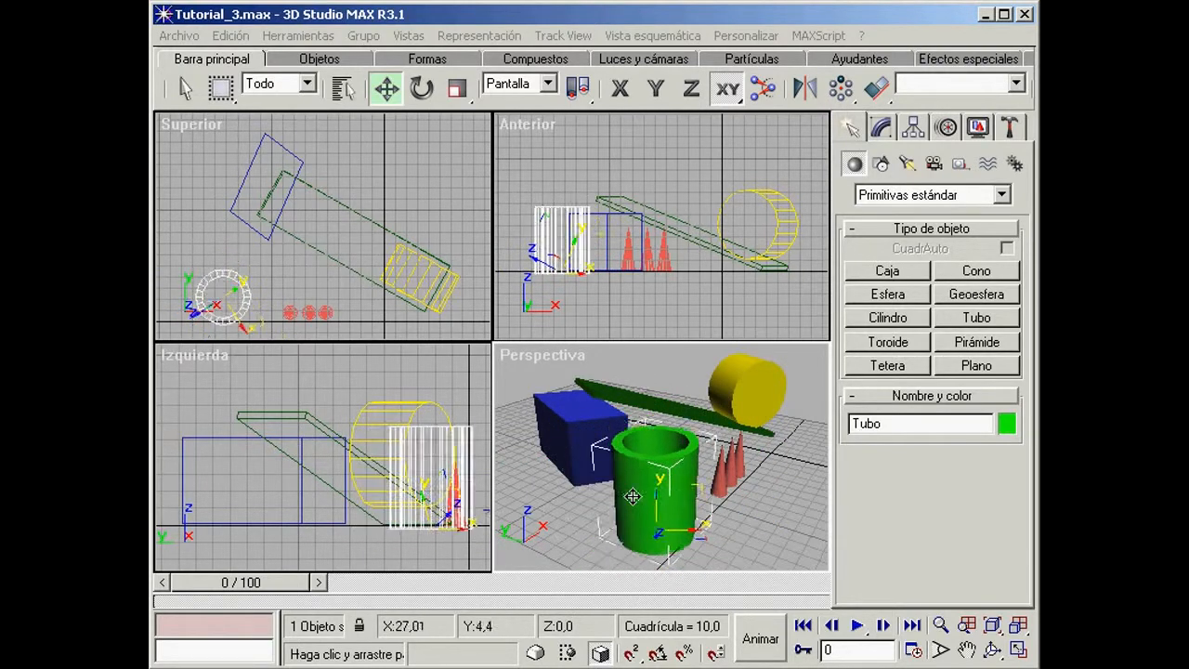
{"action": "left_click_drag", "start_coordinate": [645, 510], "coordinate": [595, 490]}
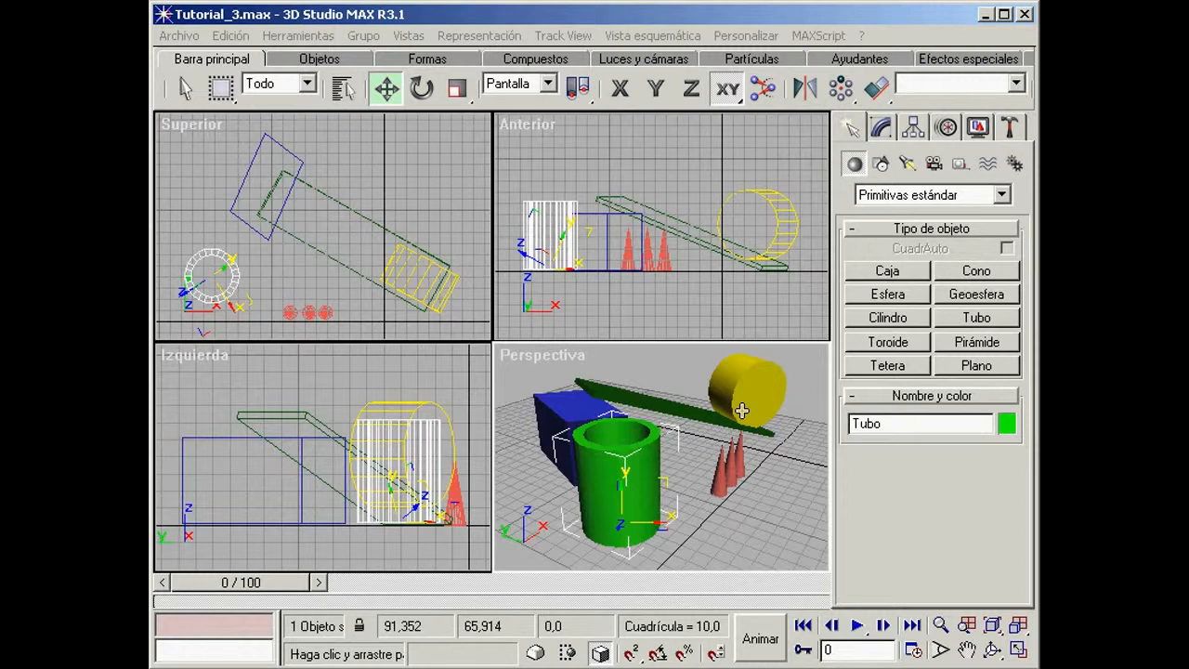
{"action": "mouse_move", "coordinate": [620, 483]}
{"action": "left_mouse_down"}
{"action": "mouse_move", "coordinate": [596, 489]}
{"action": "mouse_move", "coordinate": [557, 470]}
{"action": "mouse_move", "coordinate": [610, 486]}
{"action": "left_mouse_up"}
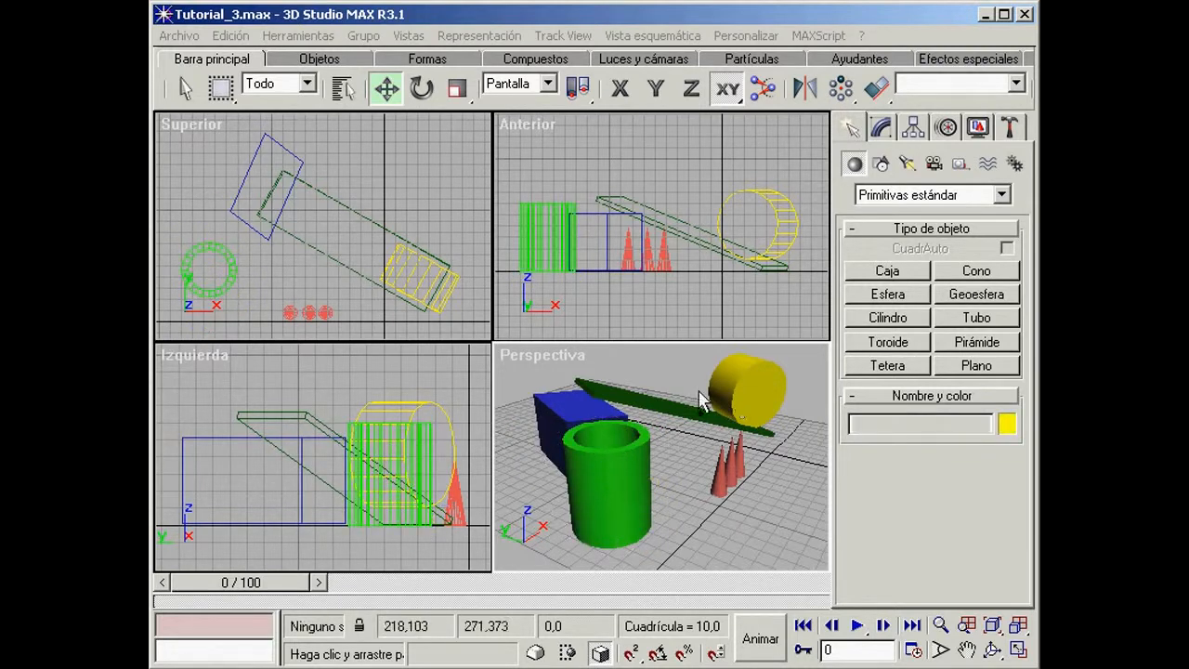
Set the reference coordinate system to Vista and move the tube within the XY plane in the Superior and Perspectiva viewports.
{"action": "left_click", "coordinate": [545, 265]}
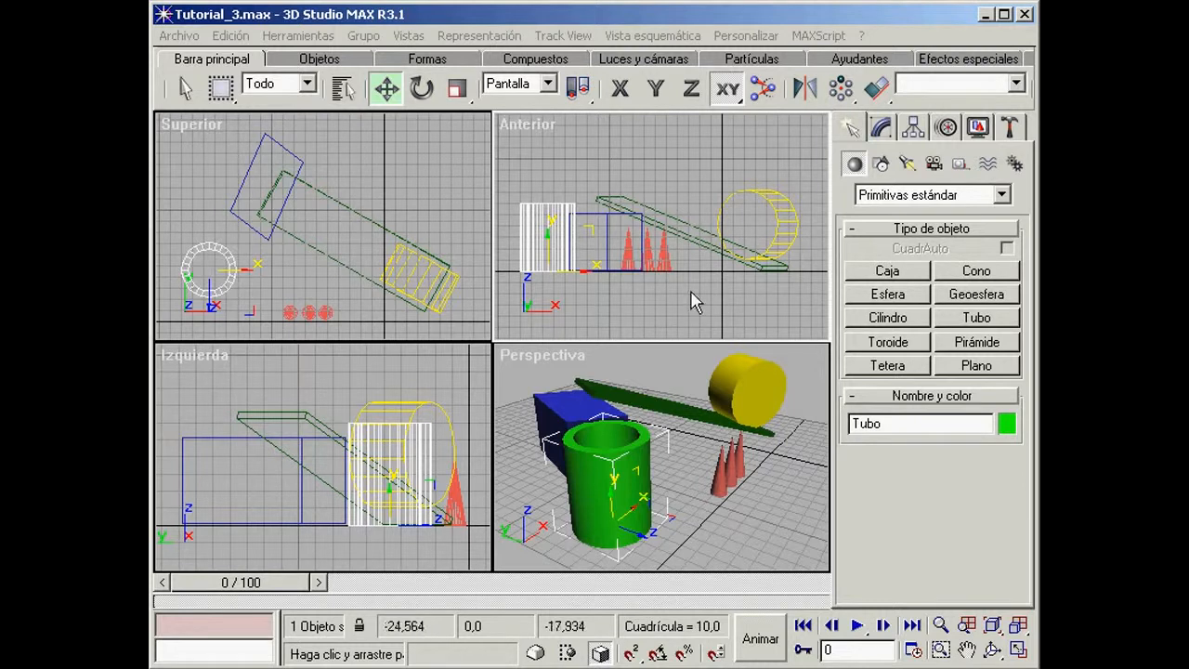
{"action": "left_click", "coordinate": [549, 84]}
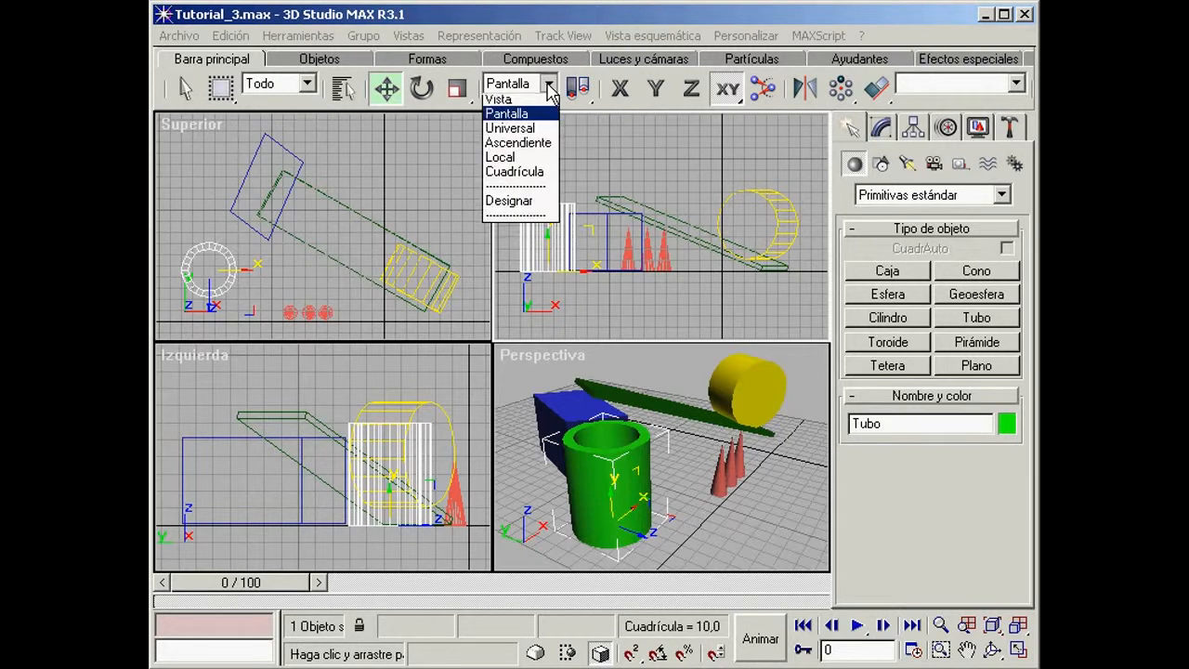
{"action": "left_click", "coordinate": [516, 103]}
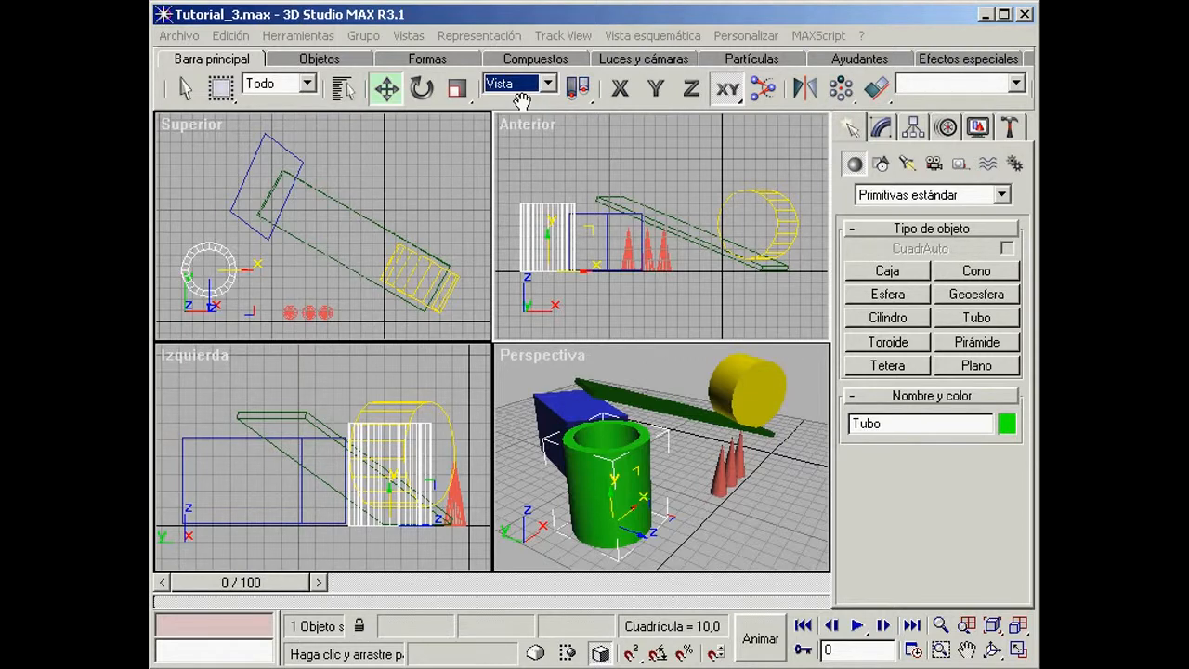
{"action": "mouse_move", "coordinate": [227, 249]}
{"action": "left_mouse_down"}
{"action": "mouse_move", "coordinate": [207, 202]}
{"action": "mouse_move", "coordinate": [432, 164]}
{"action": "mouse_move", "coordinate": [371, 139]}
{"action": "mouse_move", "coordinate": [220, 217]}
{"action": "mouse_move", "coordinate": [255, 247]}
{"action": "mouse_move", "coordinate": [338, 246]}
{"action": "mouse_move", "coordinate": [384, 167]}
{"action": "mouse_move", "coordinate": [433, 183]}
{"action": "mouse_move", "coordinate": [331, 189]}
{"action": "mouse_move", "coordinate": [228, 239]}
{"action": "left_mouse_up"}
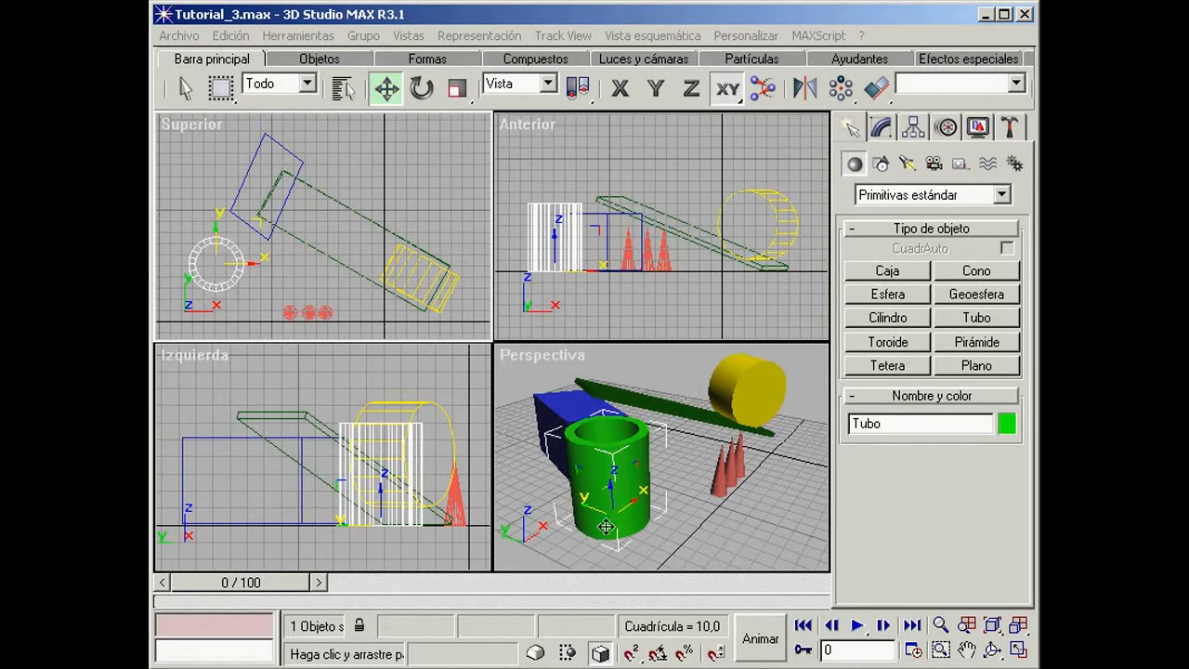
{"action": "left_click_drag", "start_coordinate": [627, 529], "coordinate": [579, 471]}
{"action": "left_click_drag", "start_coordinate": [537, 481], "coordinate": [660, 539]}
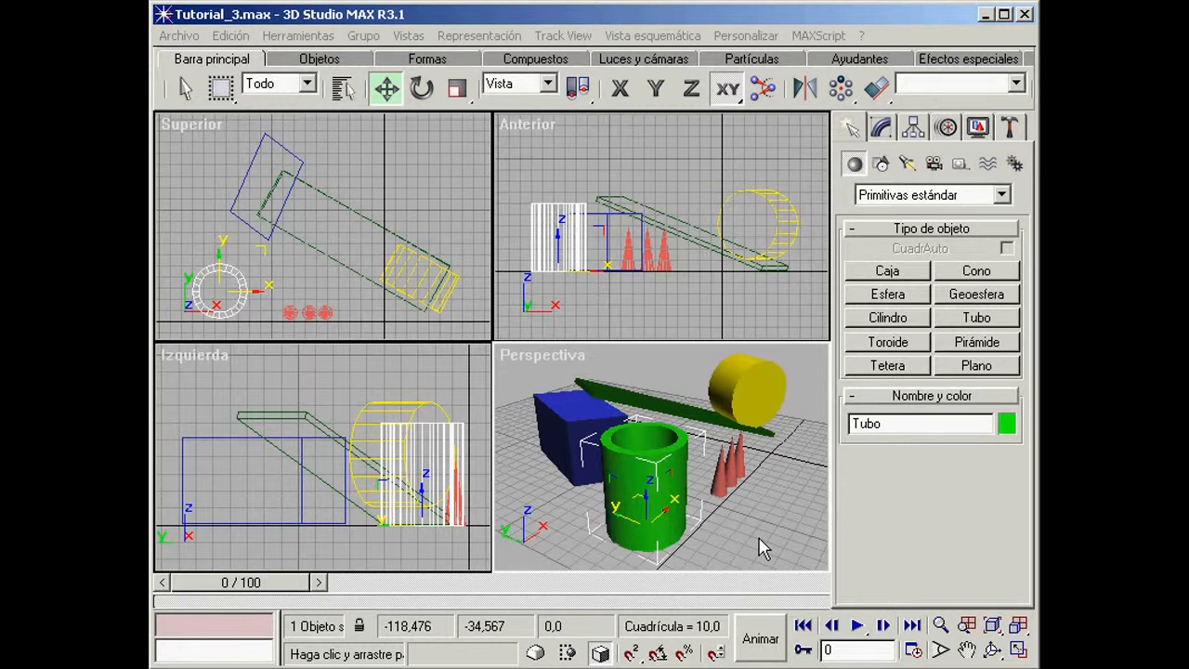
Select the Tabla board, maximize the Perspectiva viewport, and set the reference coordinate system to Local.
{"action": "left_click", "coordinate": [674, 407]}
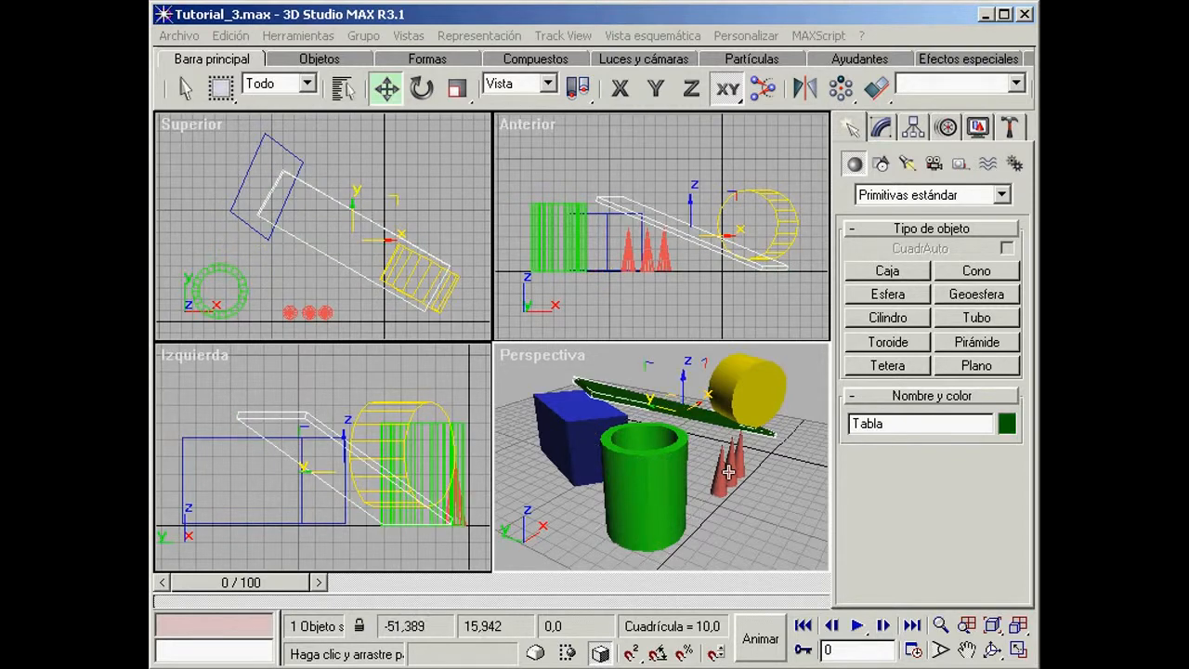
{"action": "key", "text": "w"}
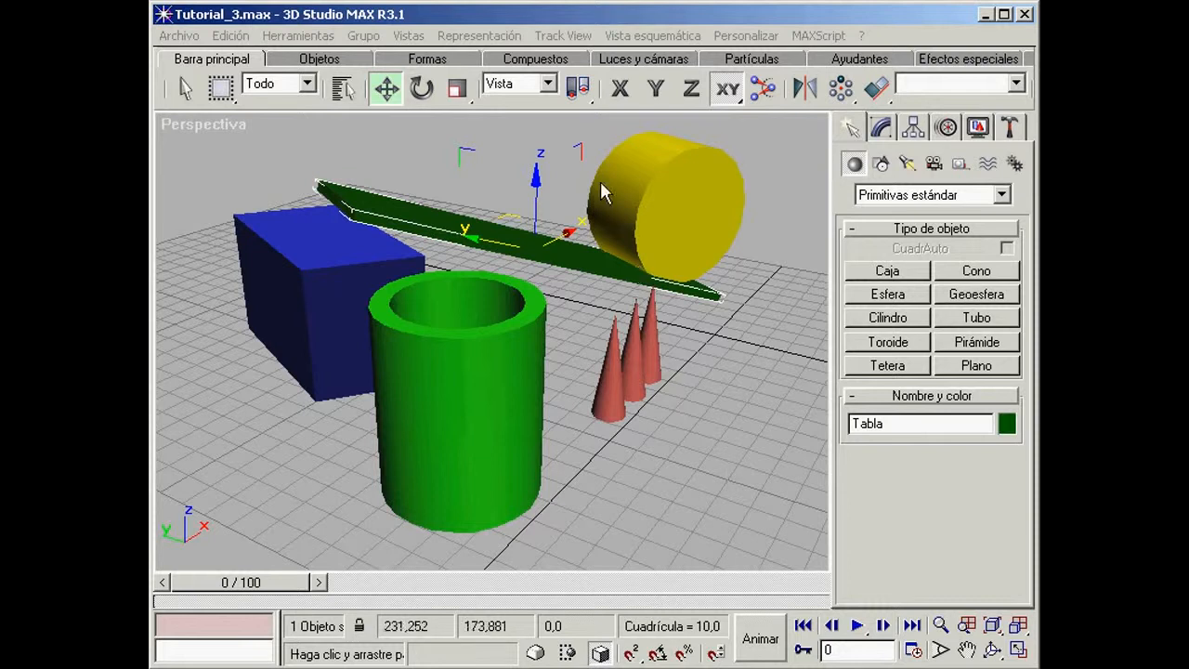
{"action": "left_click", "coordinate": [549, 84]}
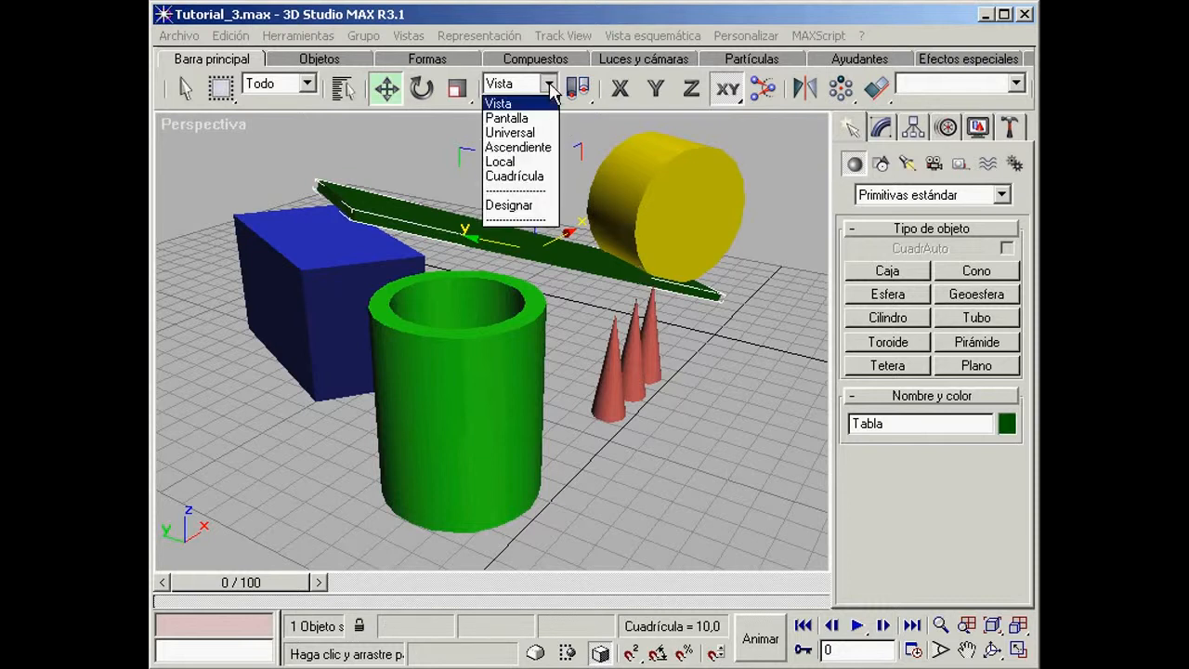
{"action": "left_click", "coordinate": [535, 162]}
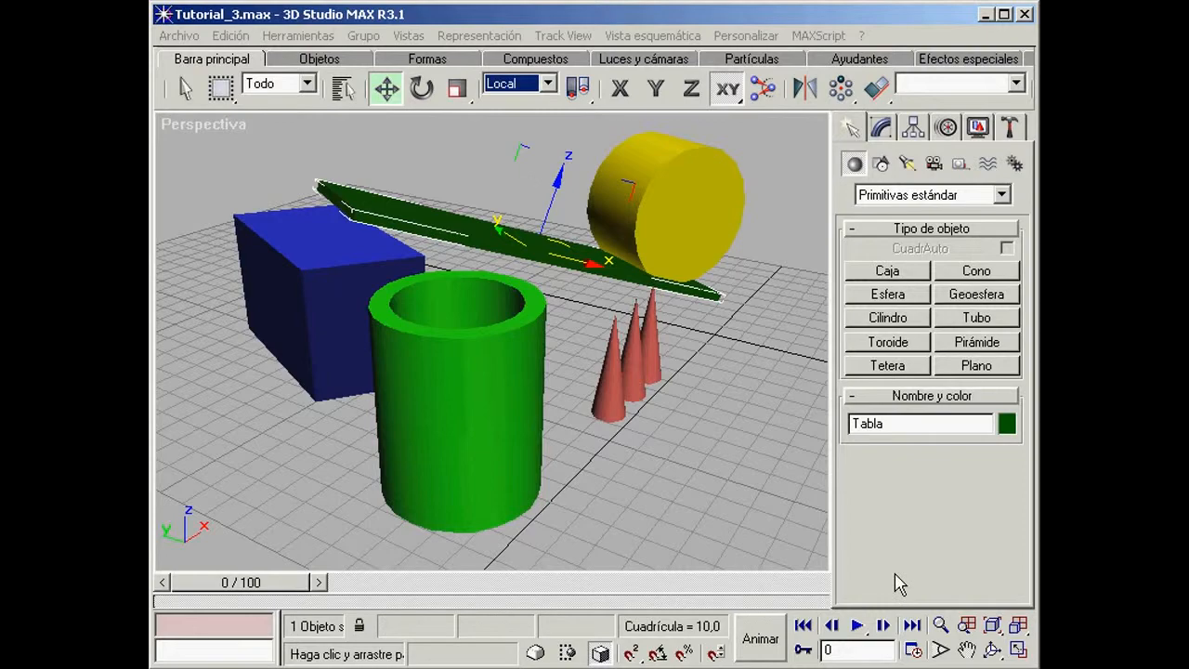
Constrain movement to the X axis and slide the board down its slope along its local X axis.
{"action": "left_click", "coordinate": [992, 649]}
{"action": "mouse_move", "coordinate": [500, 332]}
{"action": "left_mouse_down"}
{"action": "mouse_move", "coordinate": [666, 400]}
{"action": "mouse_move", "coordinate": [743, 388]}
{"action": "left_mouse_up"}
{"action": "mouse_move", "coordinate": [520, 361]}
{"action": "left_mouse_down"}
{"action": "mouse_move", "coordinate": [706, 354]}
{"action": "mouse_move", "coordinate": [560, 318]}
{"action": "mouse_move", "coordinate": [539, 406]}
{"action": "mouse_move", "coordinate": [514, 403]}
{"action": "mouse_move", "coordinate": [516, 368]}
{"action": "mouse_move", "coordinate": [505, 363]}
{"action": "left_mouse_up"}
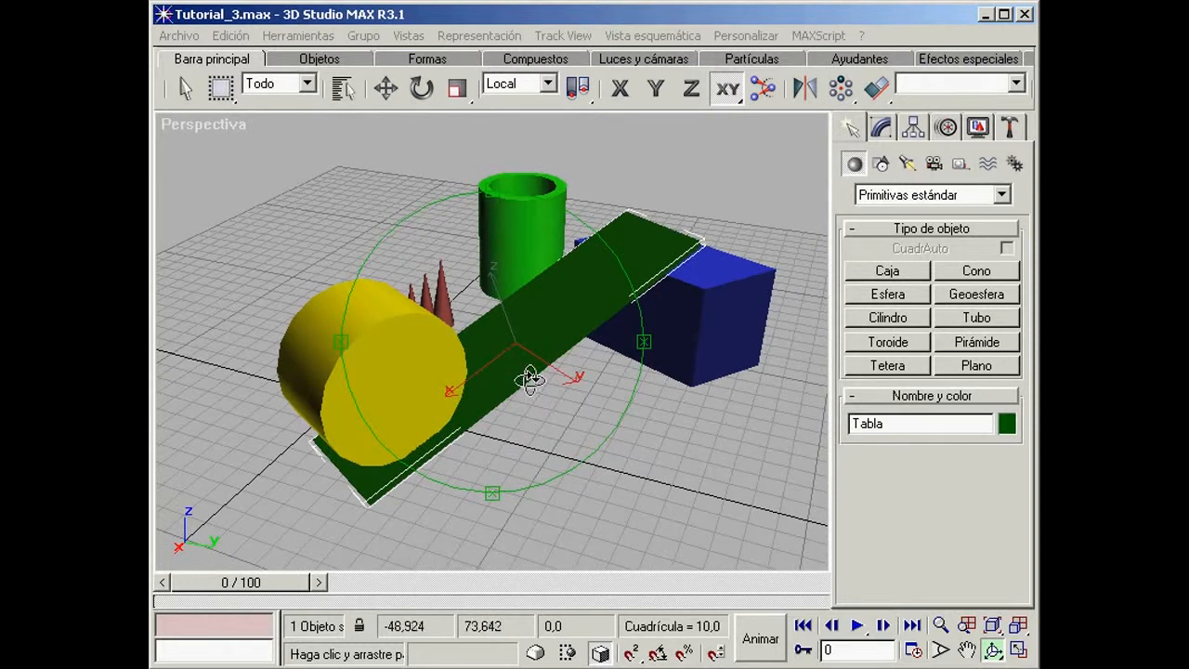
{"action": "right_click", "coordinate": [537, 401]}
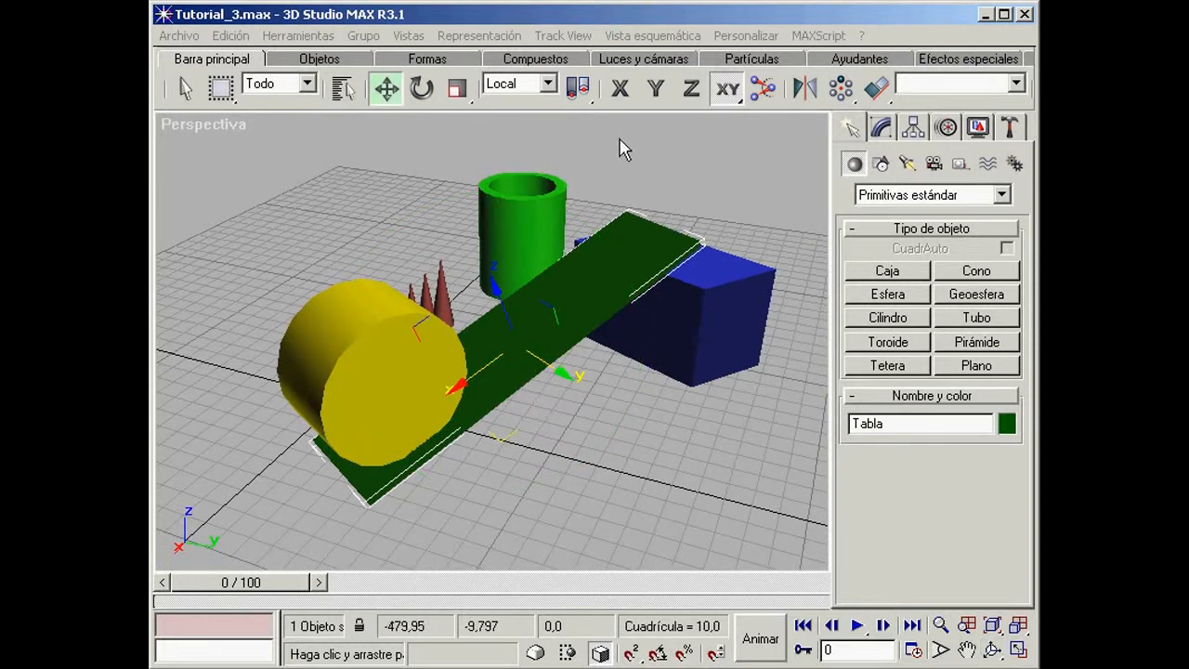
{"action": "left_click", "coordinate": [618, 97]}
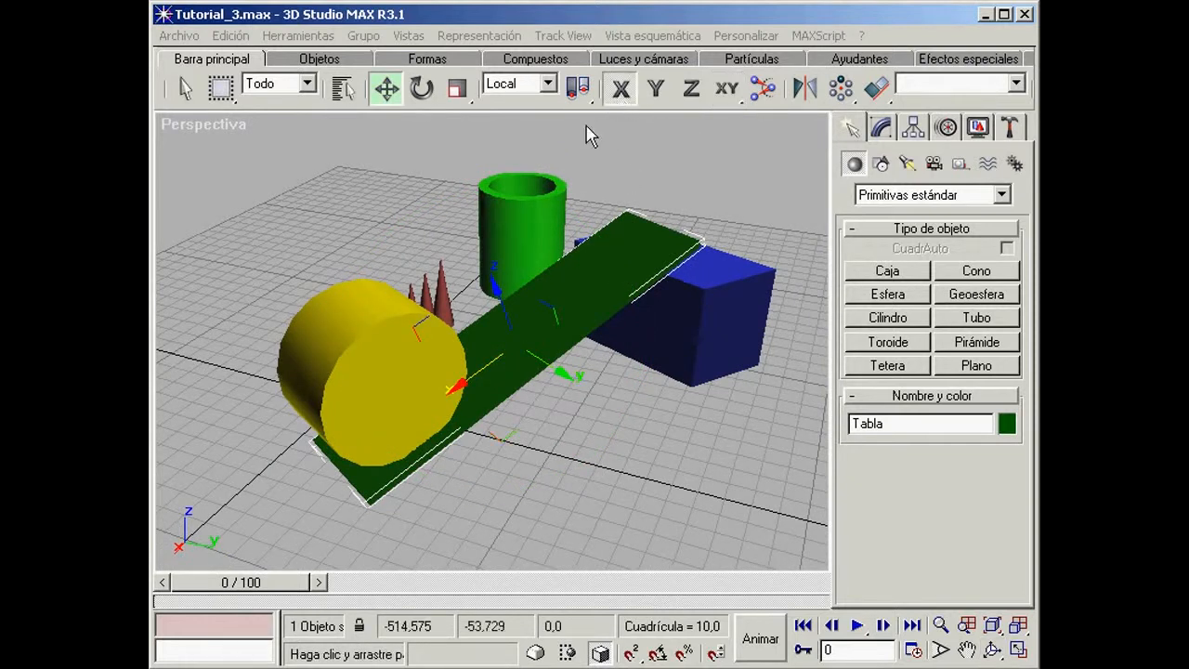
{"action": "left_click_drag", "start_coordinate": [475, 371], "coordinate": [416, 397]}
Compare the board's axes under the Vista and Local reference coordinate systems, and undo the board's move.
{"action": "left_click", "coordinate": [548, 84]}
{"action": "left_click", "coordinate": [502, 103]}
{"action": "left_click_drag", "start_coordinate": [449, 418], "coordinate": [548, 432]}
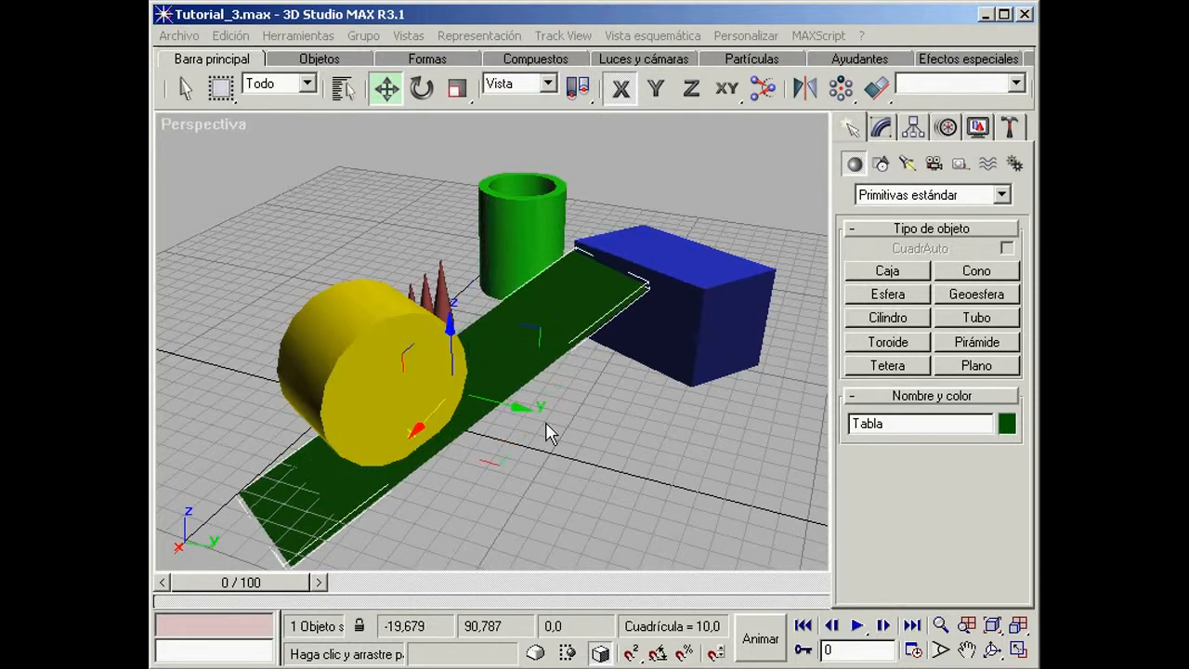
{"action": "left_click", "coordinate": [548, 83]}
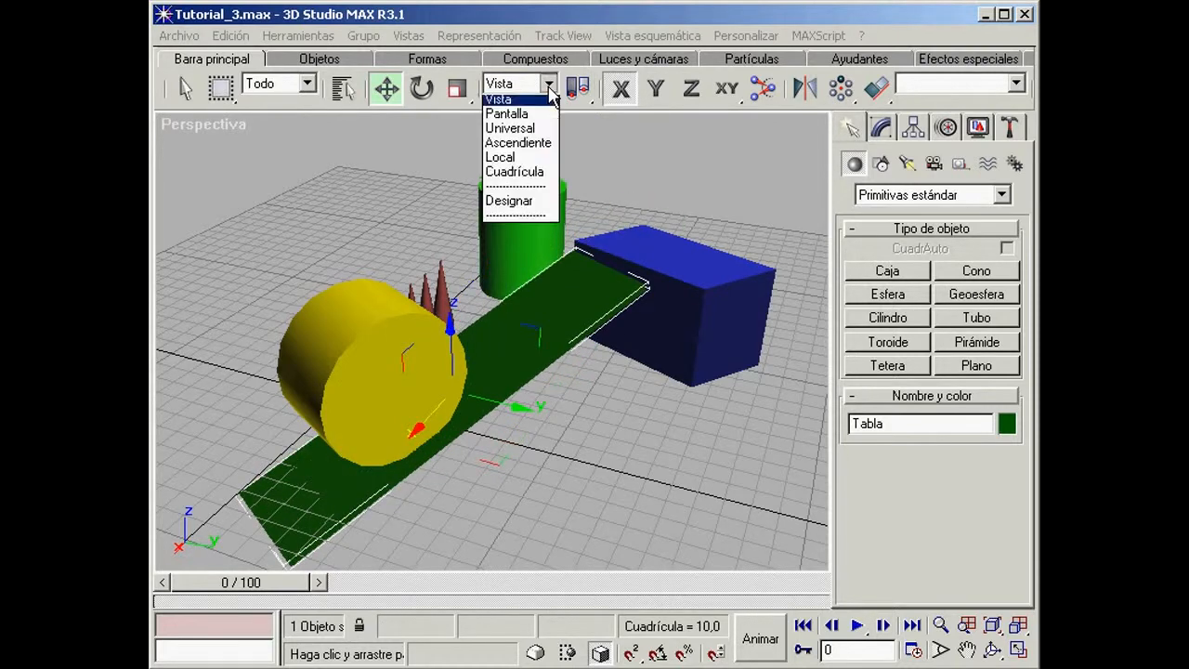
{"action": "left_click", "coordinate": [525, 161]}
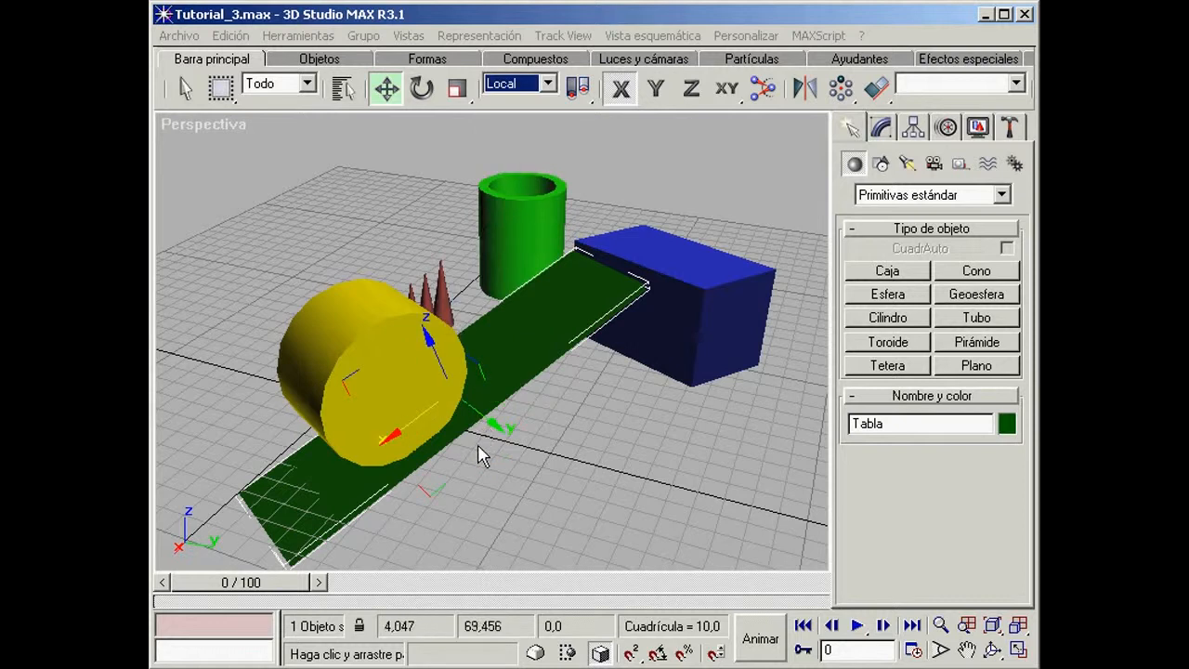
{"action": "key", "text": "ctrl+z"}
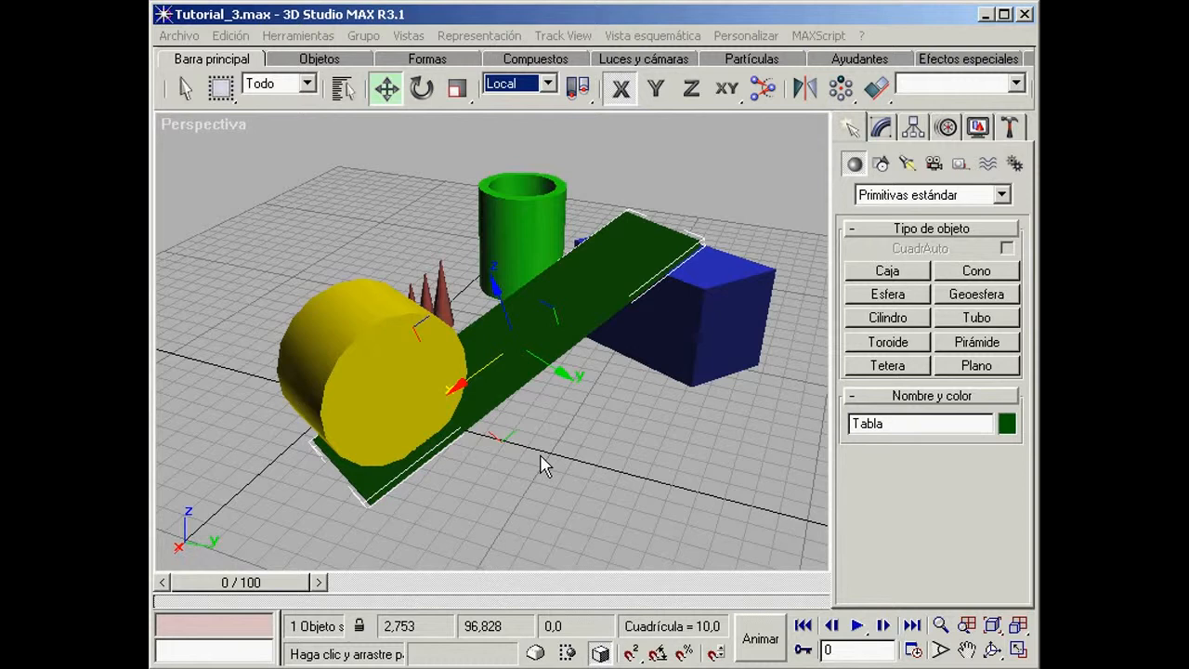
Select the yellow cylinder, designate the Tabla board as its reference coordinate system, and restore the four viewports.
{"action": "left_click", "coordinate": [316, 350]}
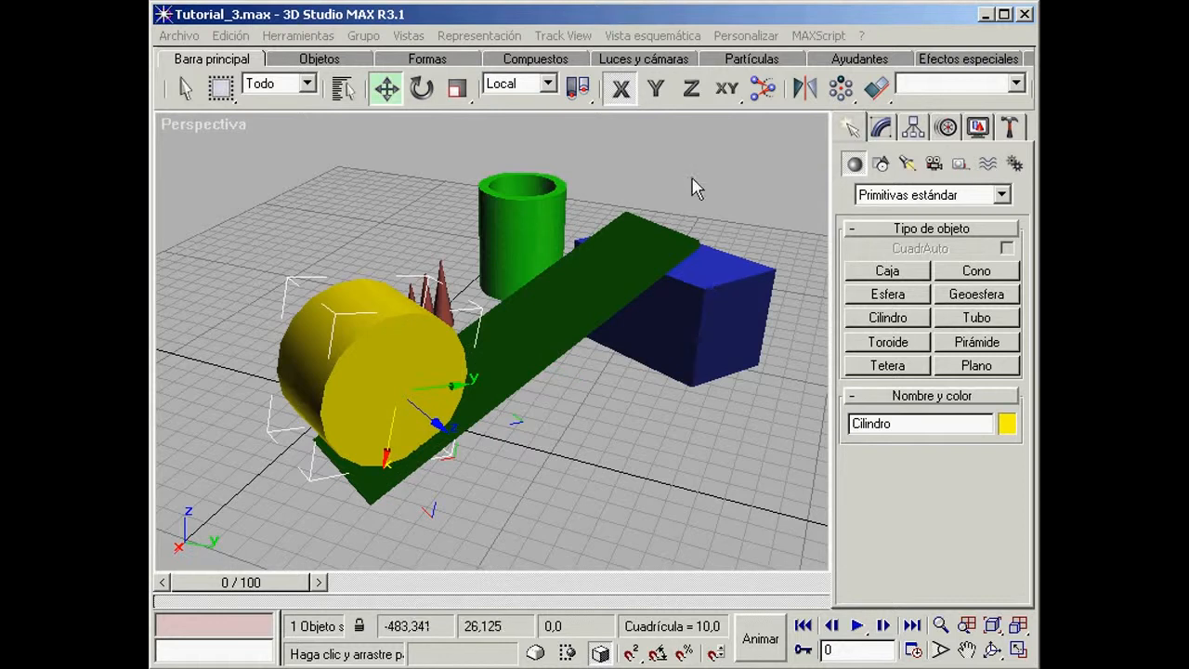
{"action": "left_click", "coordinate": [549, 84]}
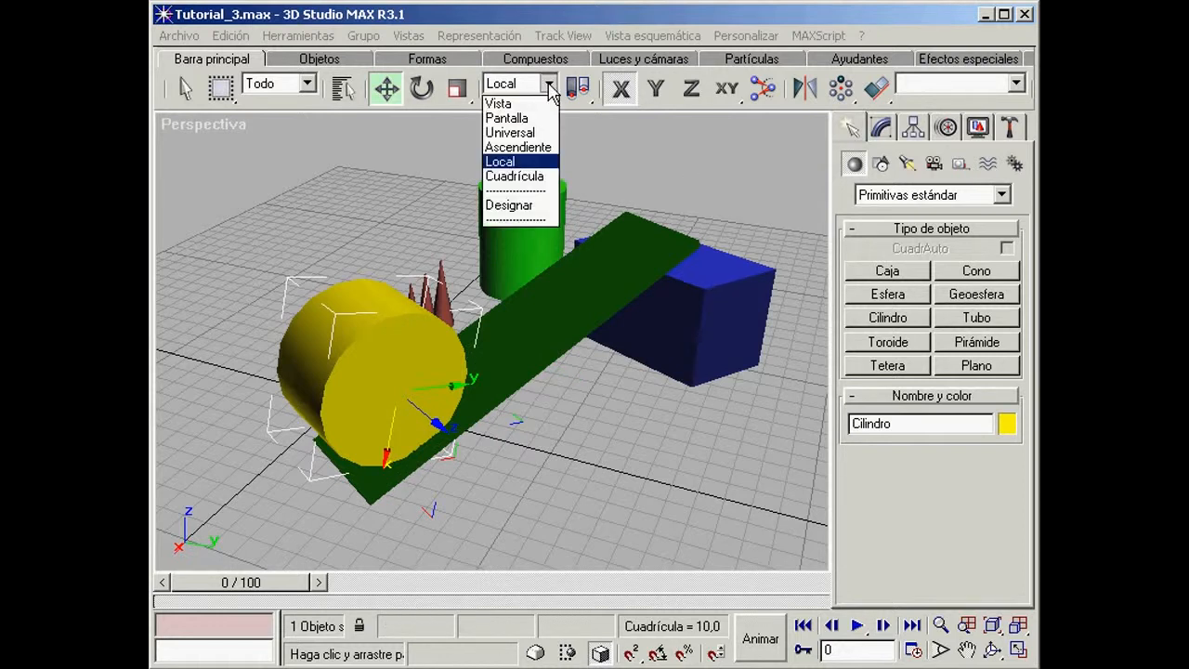
{"action": "left_click", "coordinate": [510, 206]}
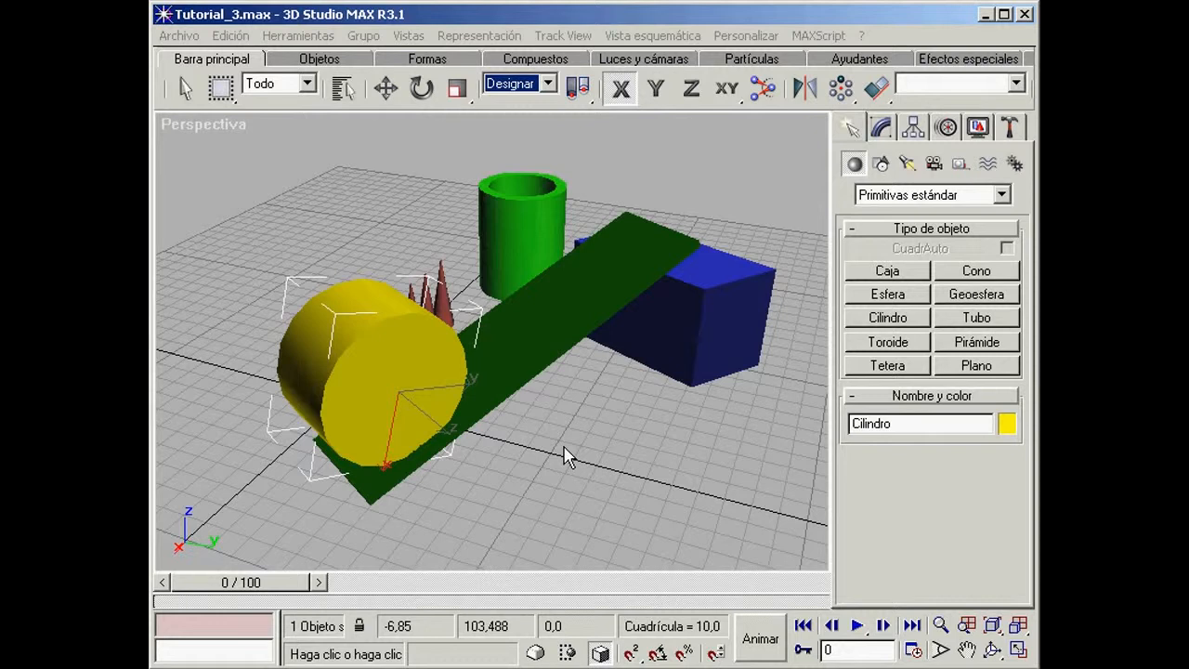
{"action": "key", "text": "w"}
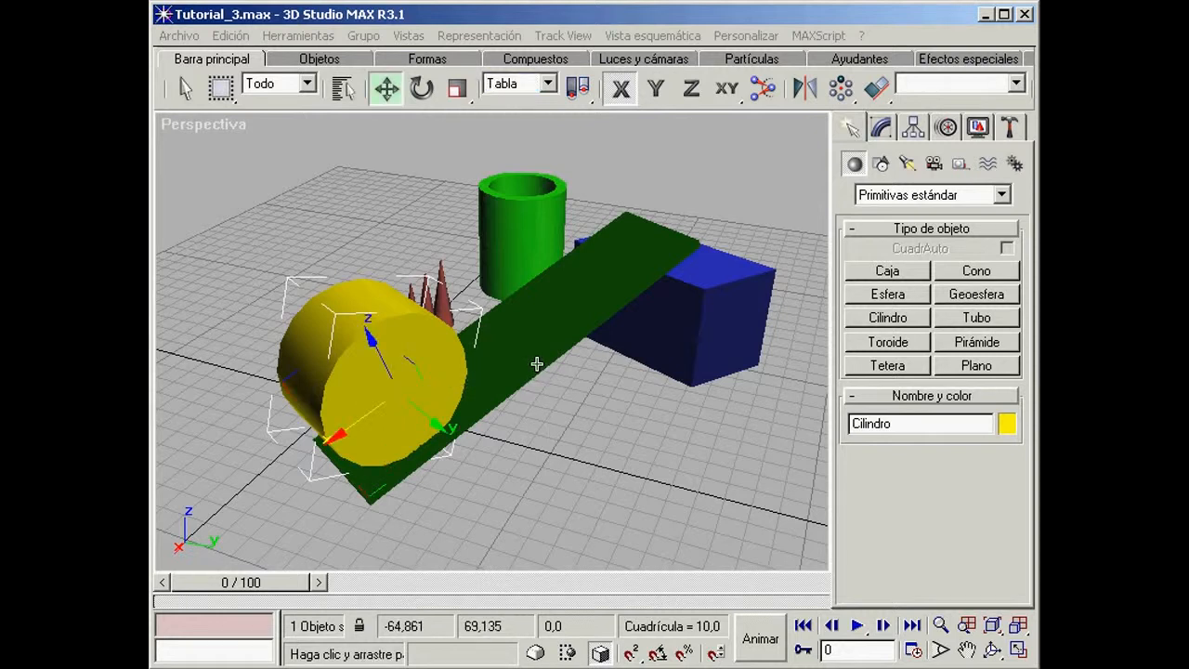
{"action": "key", "text": "w"}
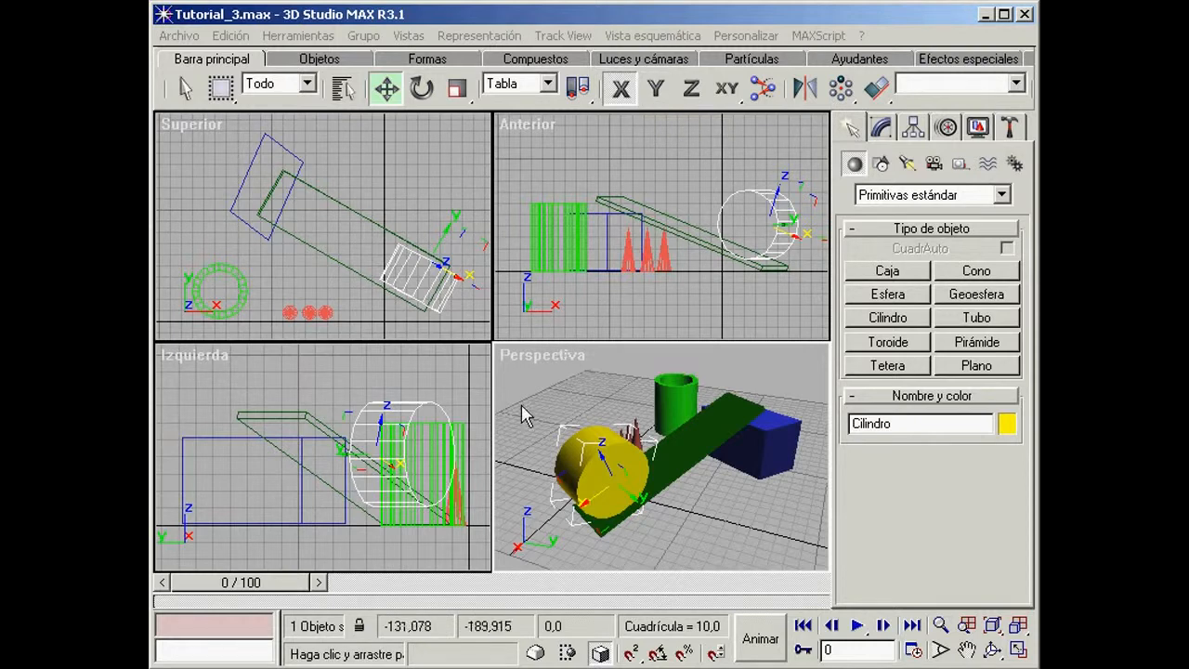
{"action": "left_click_drag", "start_coordinate": [557, 455], "coordinate": [595, 469]}
{"action": "left_click", "coordinate": [574, 407]}
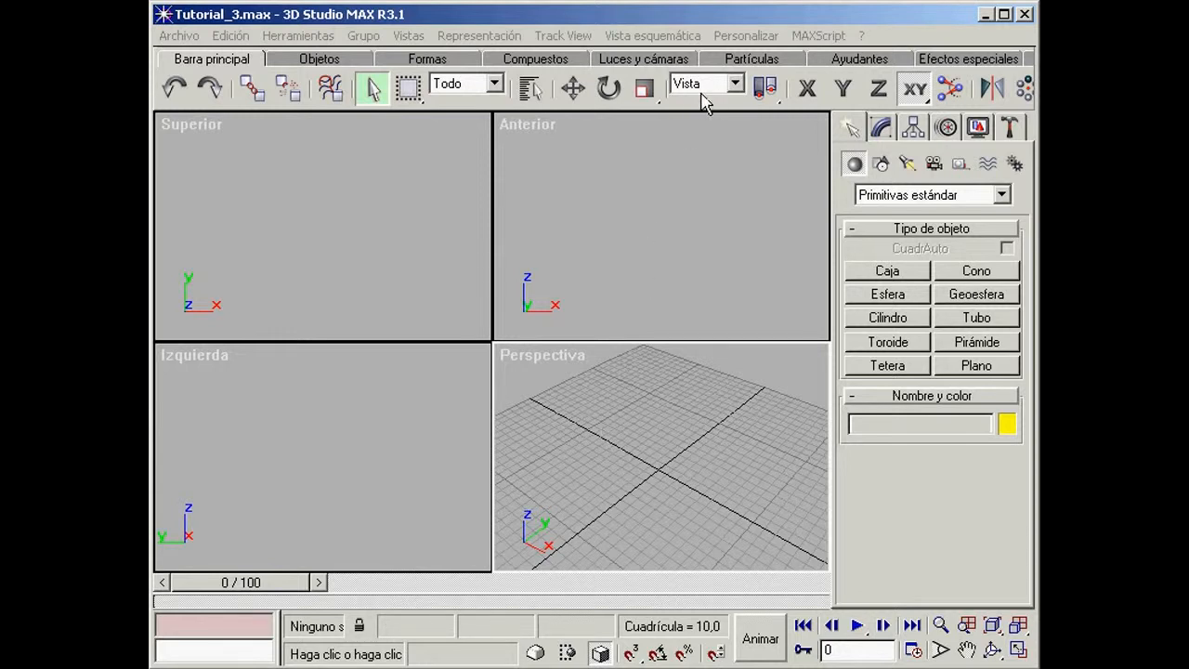
Create a cylinder with a radius of about 11.5 and a height of about 76 in the empty scene's Perspectiva viewport.
{"action": "left_click_drag", "start_coordinate": [764, 89], "coordinate": [767, 130]}
{"action": "left_click", "coordinate": [882, 318]}
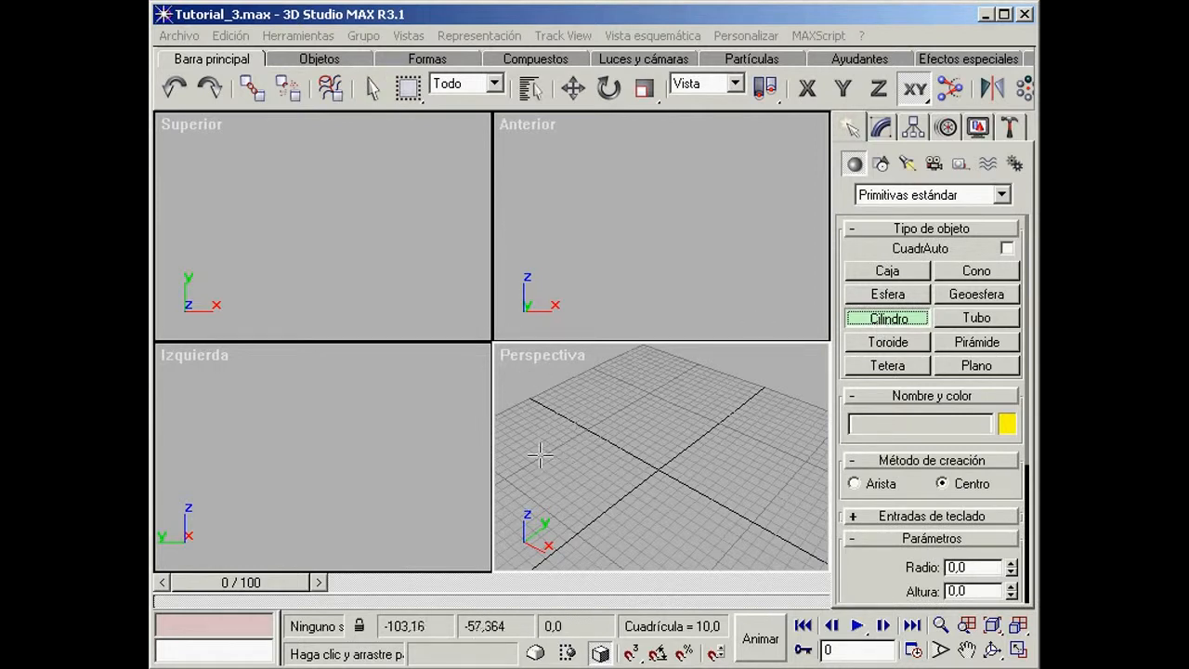
{"action": "mouse_move", "coordinate": [561, 448]}
{"action": "left_mouse_down"}
{"action": "mouse_move", "coordinate": [602, 481]}
{"action": "mouse_move", "coordinate": [573, 452]}
{"action": "left_mouse_up"}
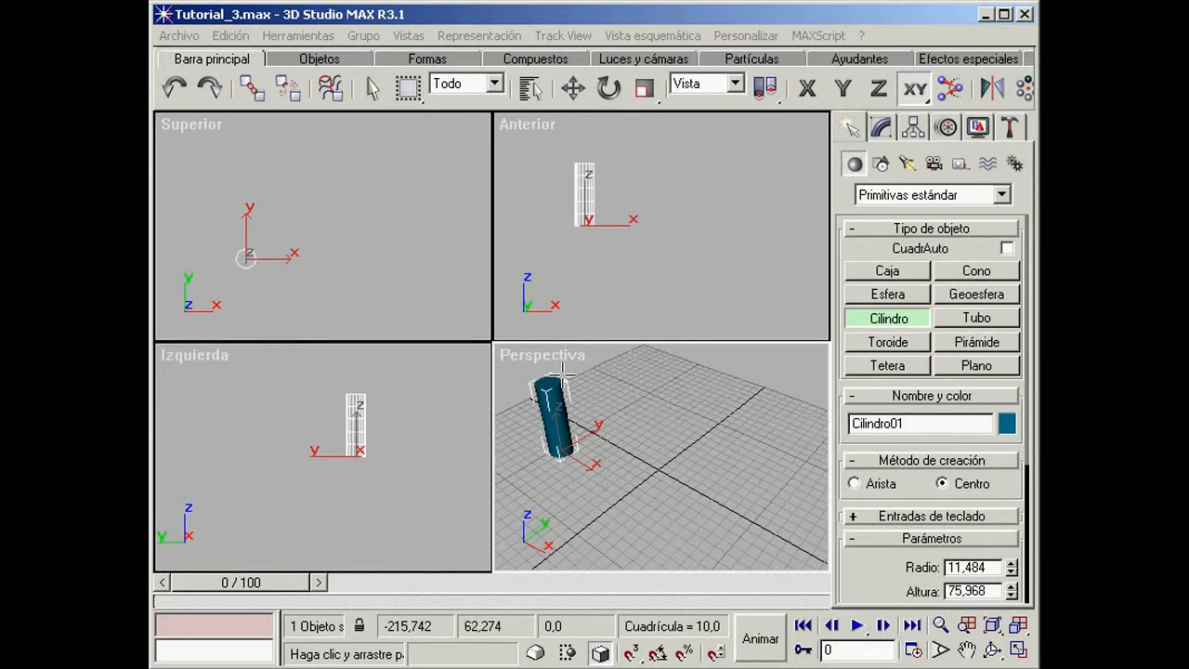
{"action": "right_click", "coordinate": [622, 416]}
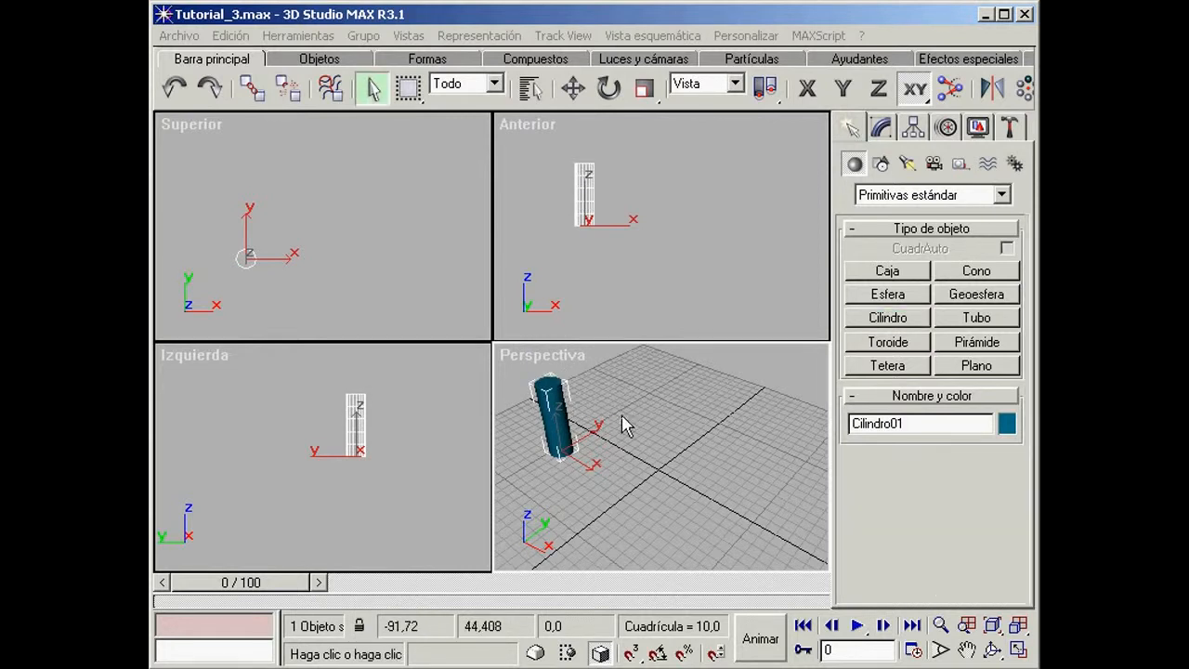
{"action": "middle_click_drag", "start_coordinate": [326, 269], "coordinate": [305, 230]}
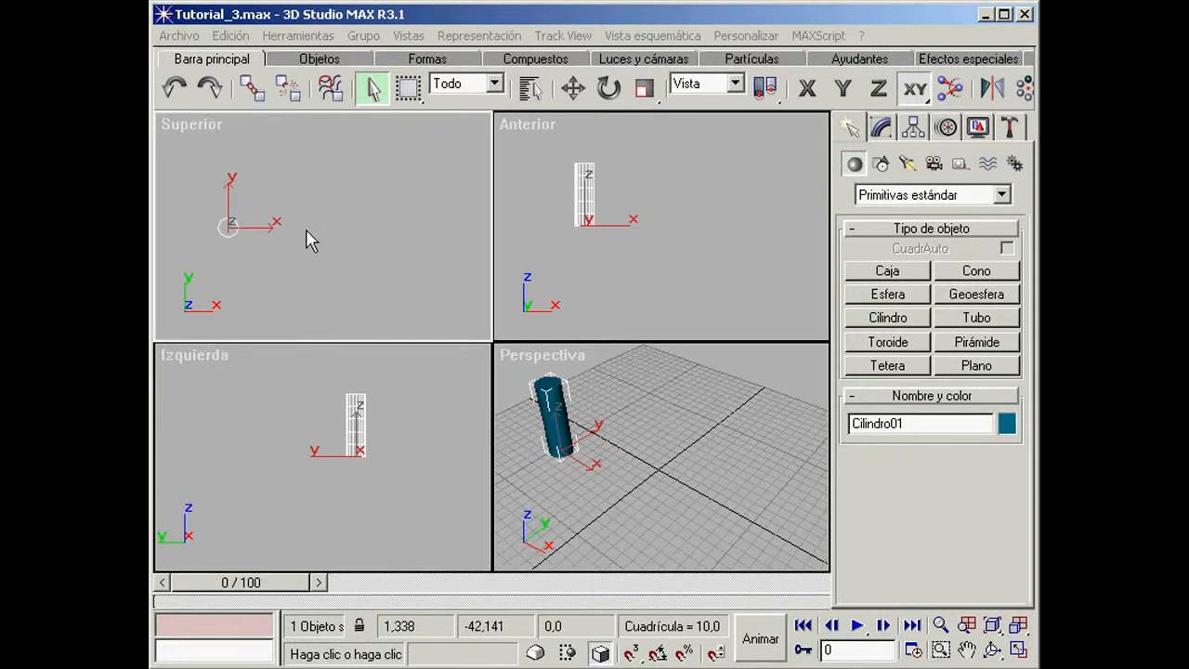
Clone the cylinder along the X axis in the Superior viewport, making two independent copies, and recentre the row in all four viewports.
{"action": "left_click", "coordinate": [572, 89]}
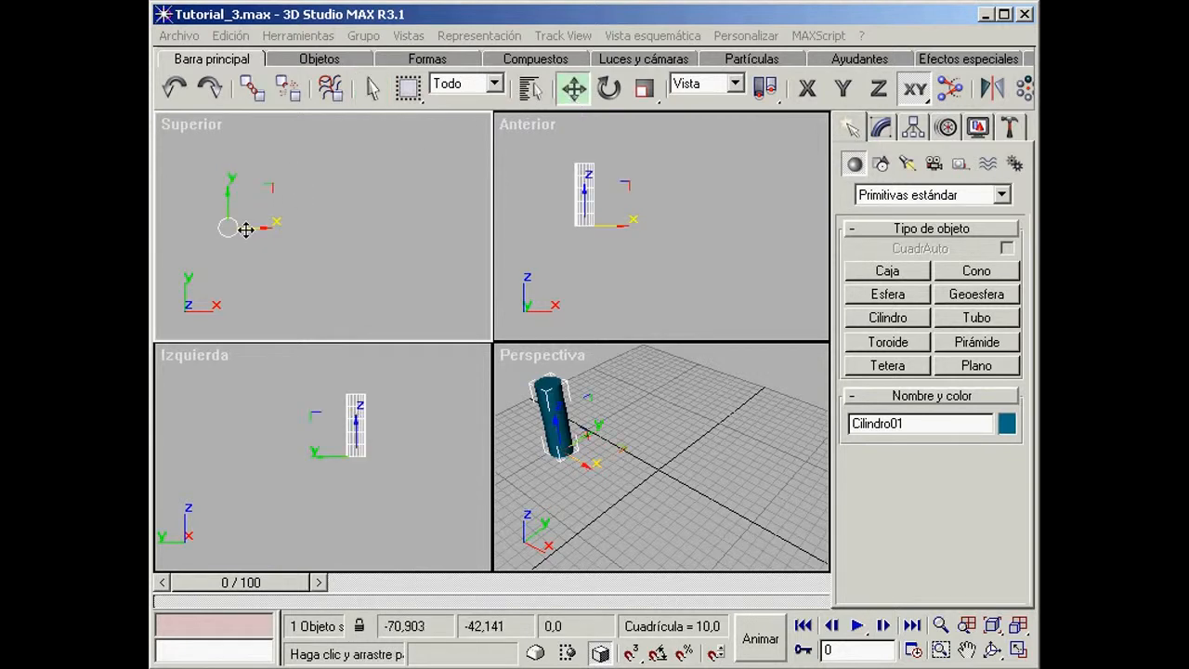
{"action": "left_click_drag", "start_coordinate": [245, 229], "coordinate": [292, 231], "text": "shift"}
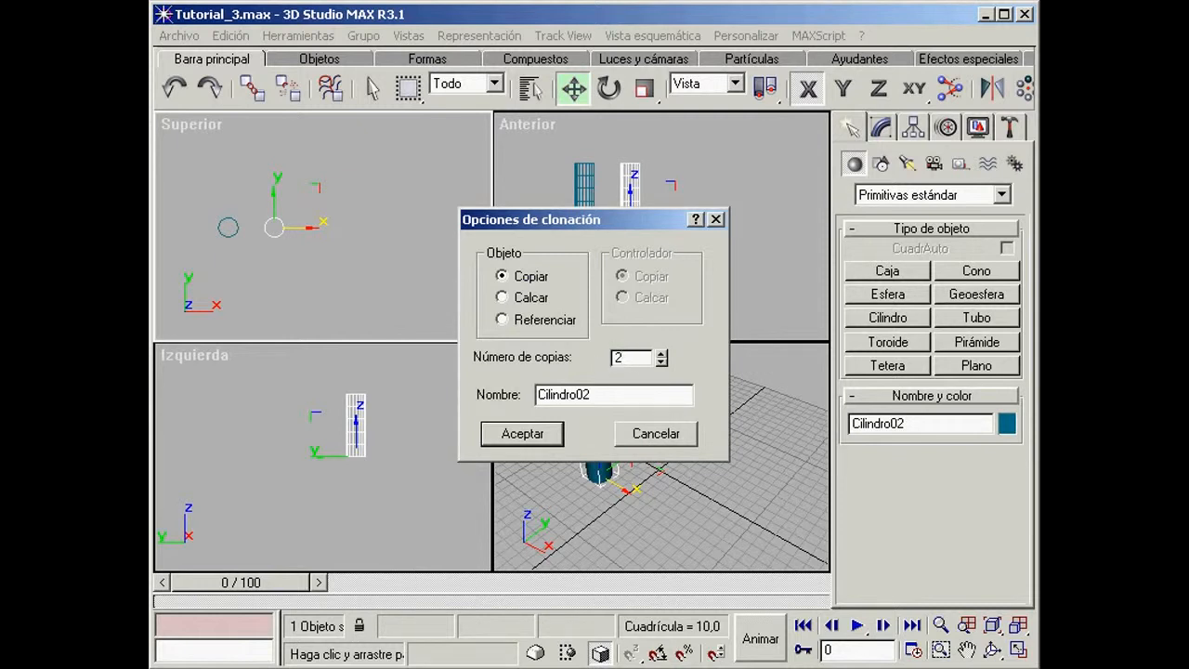
{"action": "left_click", "coordinate": [522, 434]}
{"action": "middle_click_drag", "start_coordinate": [261, 257], "coordinate": [316, 236]}
{"action": "middle_click_drag", "start_coordinate": [440, 399], "coordinate": [387, 417]}
{"action": "middle_click_drag", "start_coordinate": [600, 287], "coordinate": [629, 282]}
{"action": "middle_click_drag", "start_coordinate": [696, 436], "coordinate": [743, 441]}
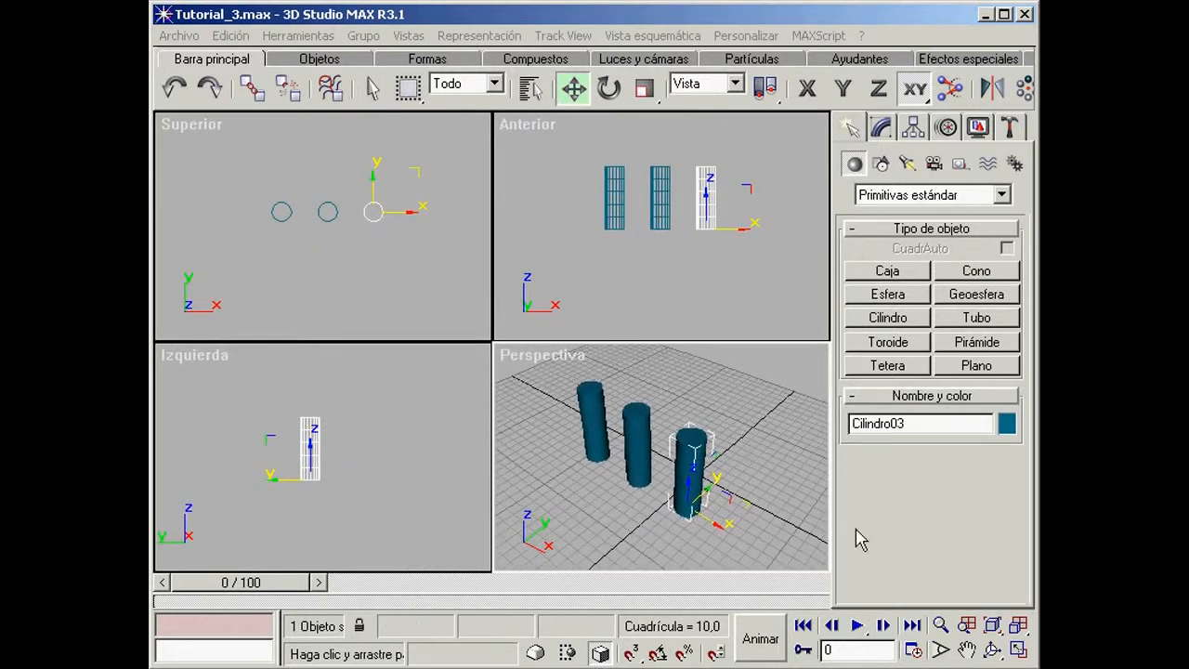
Rotate the middle cylinder about the X axis around its own pivot point, and undo the rotation.
{"action": "left_click", "coordinate": [992, 649]}
{"action": "mouse_move", "coordinate": [692, 446]}
{"action": "left_mouse_down"}
{"action": "mouse_move", "coordinate": [668, 451]}
{"action": "mouse_move", "coordinate": [679, 456]}
{"action": "left_mouse_up"}
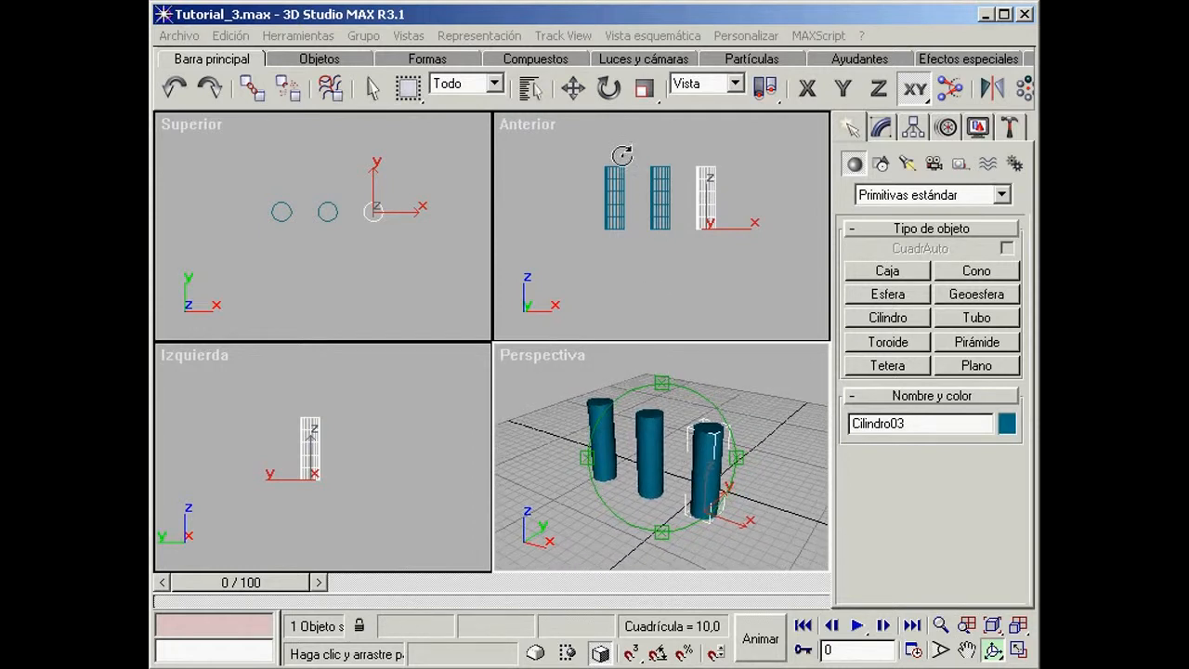
{"action": "left_click", "coordinate": [609, 90]}
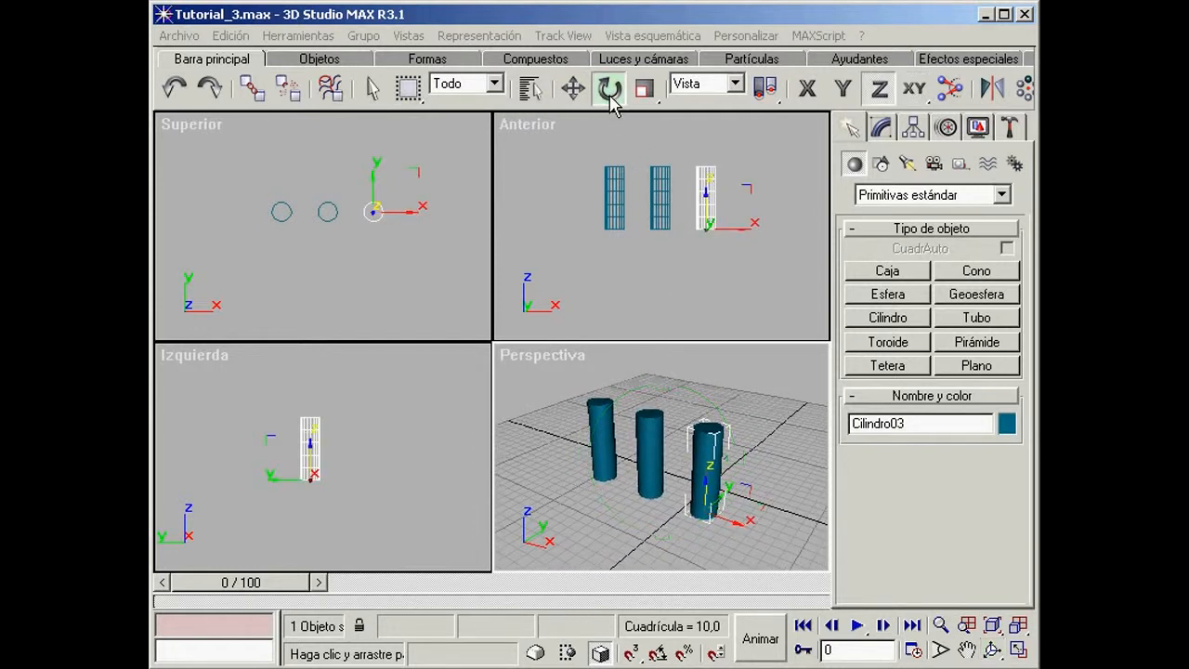
{"action": "left_click", "coordinate": [810, 91]}
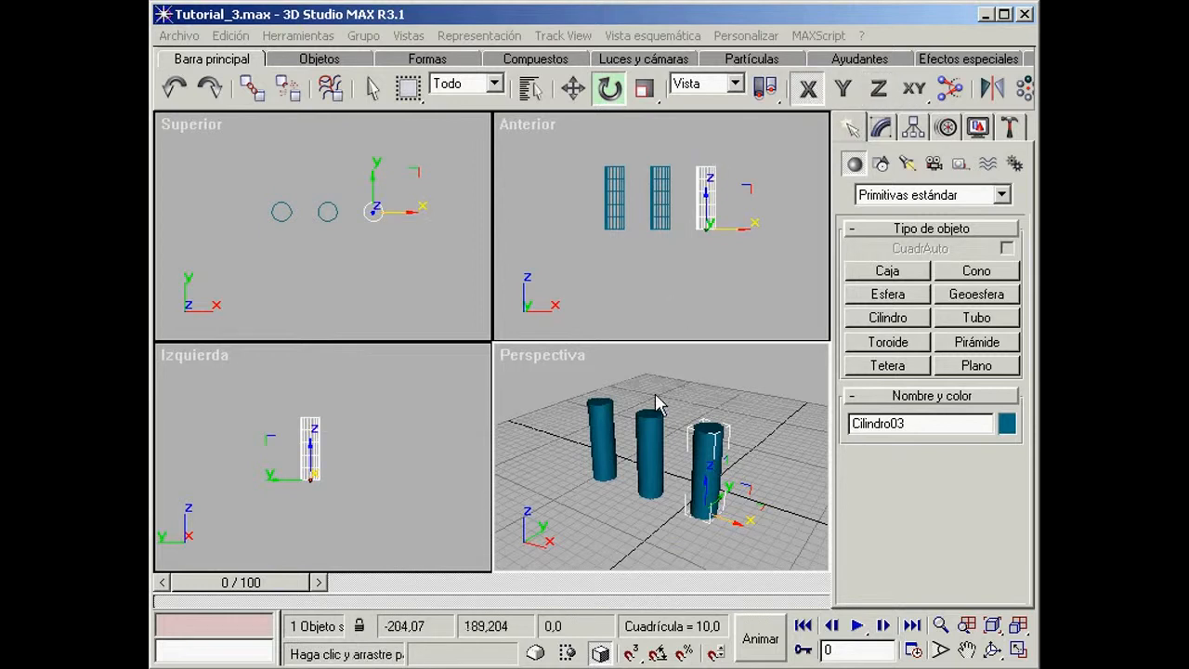
{"action": "left_click", "coordinate": [641, 418]}
{"action": "left_click_drag", "start_coordinate": [640, 418], "coordinate": [746, 471]}
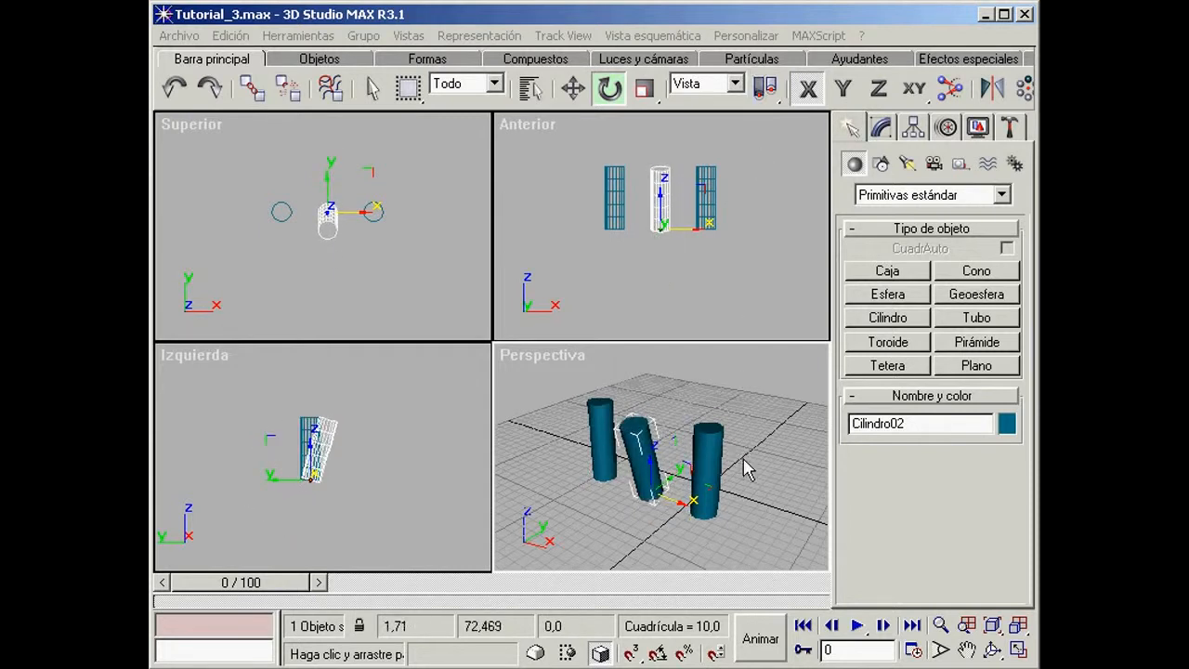
{"action": "left_click", "coordinate": [174, 91]}
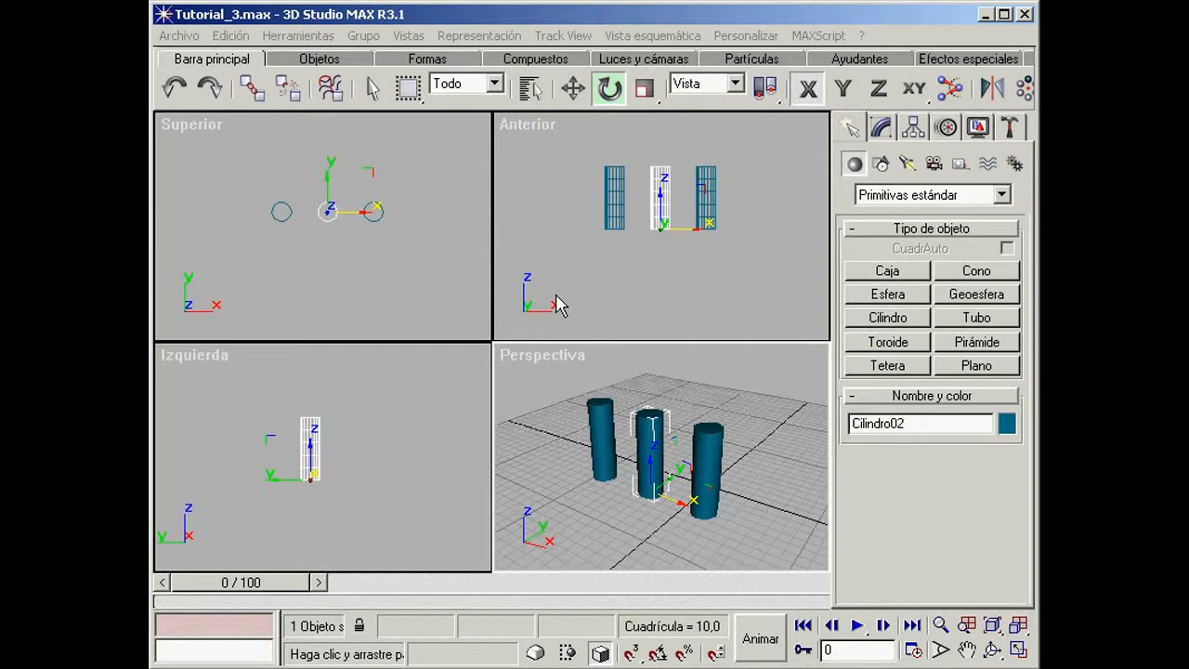
Switch the transform center to the selection center, tilt the middle cylinder slightly about the X axis, and undo the rotation.
{"action": "left_click_drag", "start_coordinate": [767, 91], "coordinate": [771, 157]}
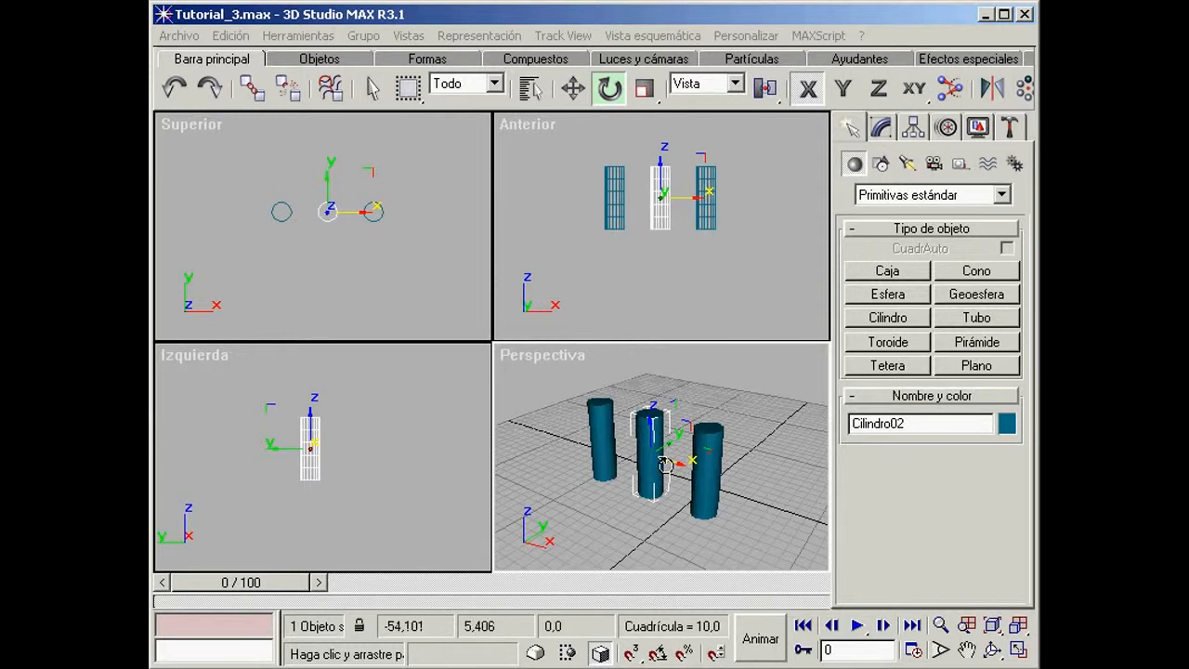
{"action": "mouse_move", "coordinate": [648, 484]}
{"action": "left_mouse_down"}
{"action": "mouse_move", "coordinate": [648, 3]}
{"action": "mouse_move", "coordinate": [647, 343]}
{"action": "mouse_move", "coordinate": [637, 138]}
{"action": "mouse_move", "coordinate": [644, 591]}
{"action": "mouse_move", "coordinate": [664, 98]}
{"action": "mouse_move", "coordinate": [666, 477]}
{"action": "left_mouse_up"}
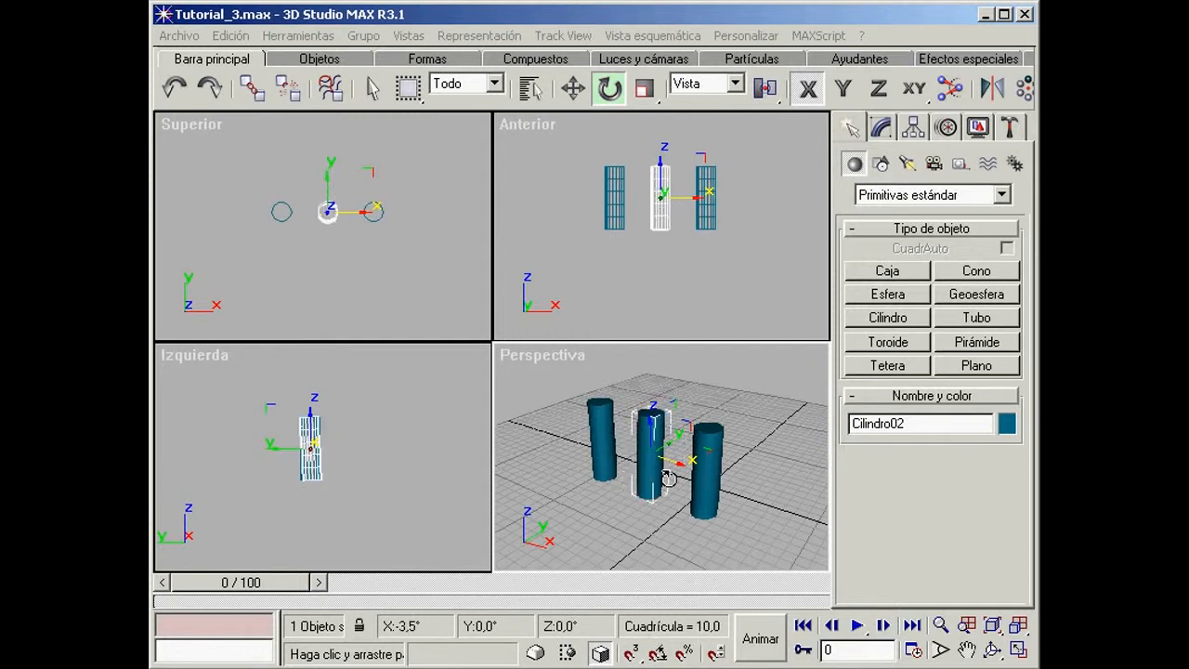
{"action": "left_click", "coordinate": [176, 97]}
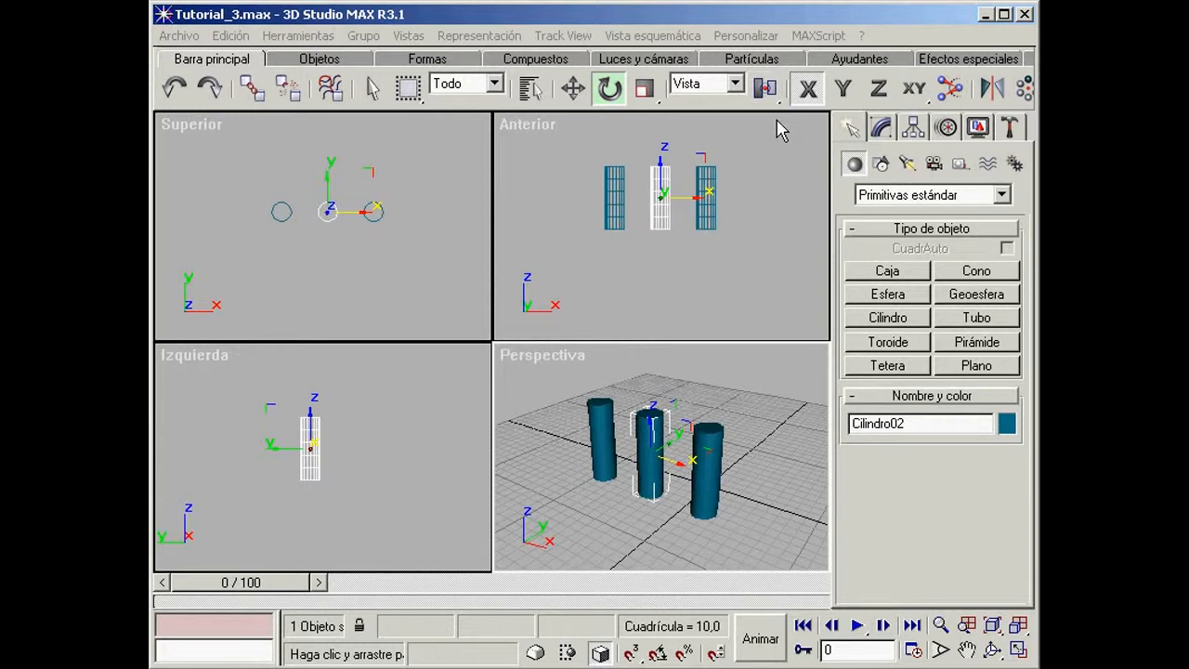
Use the transform coordinate center and rotate the middle cylinder about the Z axis around the world origin in the Perspectiva viewport.
{"action": "left_click_drag", "start_coordinate": [764, 87], "coordinate": [779, 205]}
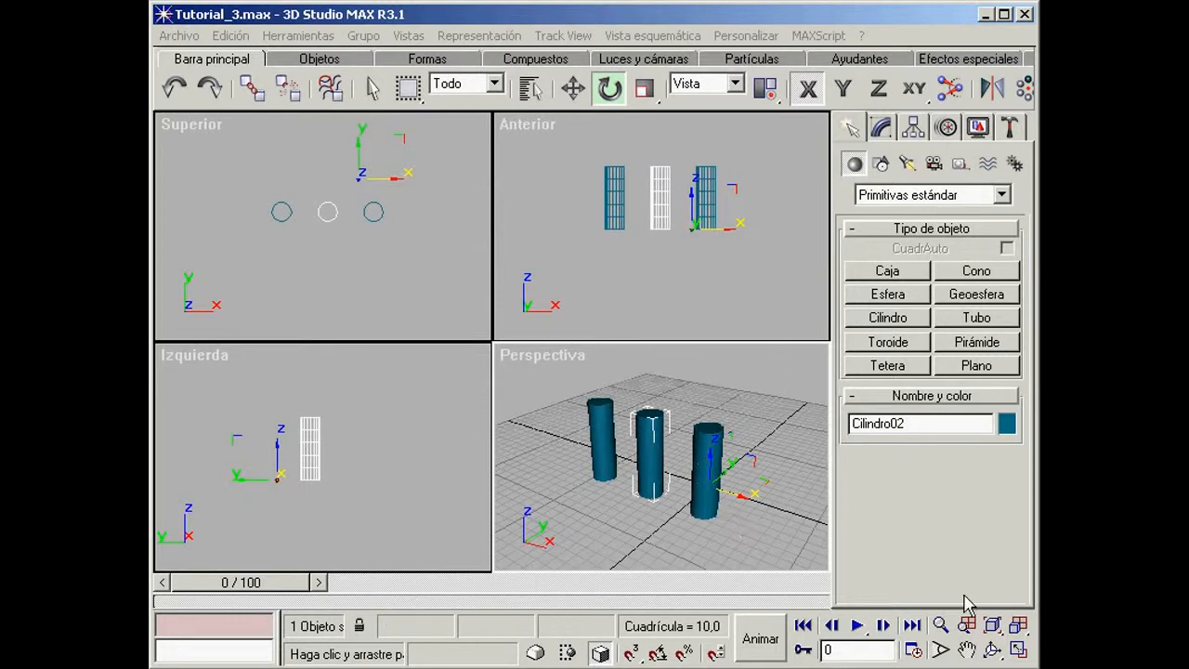
{"action": "left_click", "coordinate": [991, 648]}
{"action": "left_click_drag", "start_coordinate": [677, 477], "coordinate": [446, 493]}
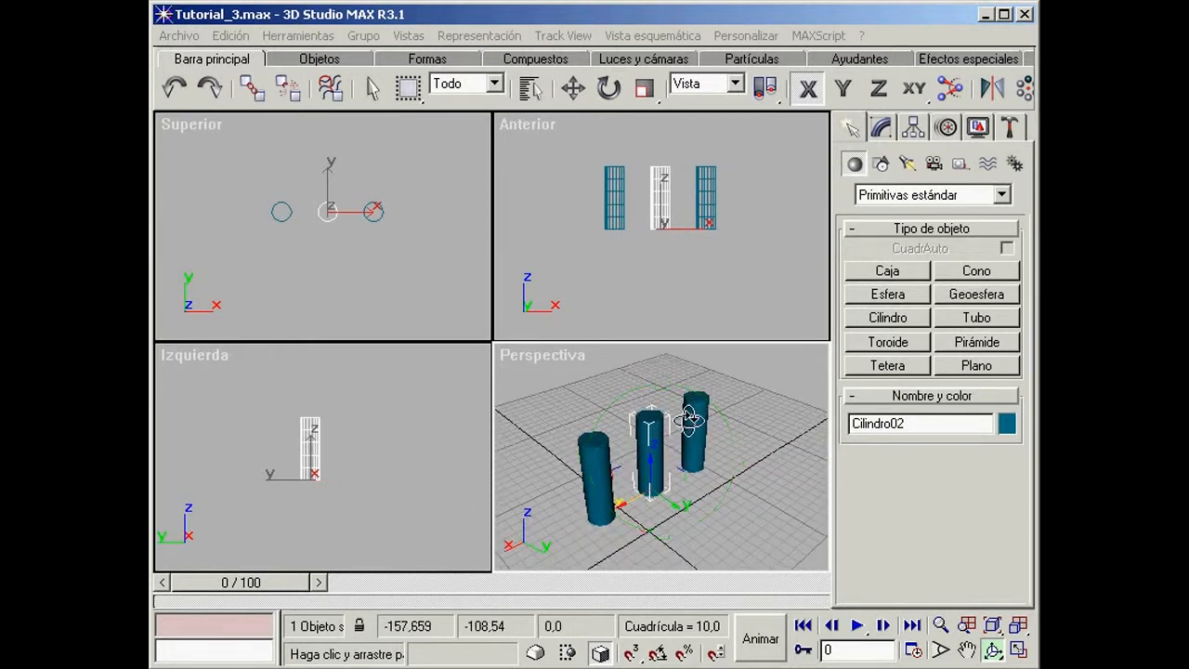
{"action": "right_click", "coordinate": [689, 420]}
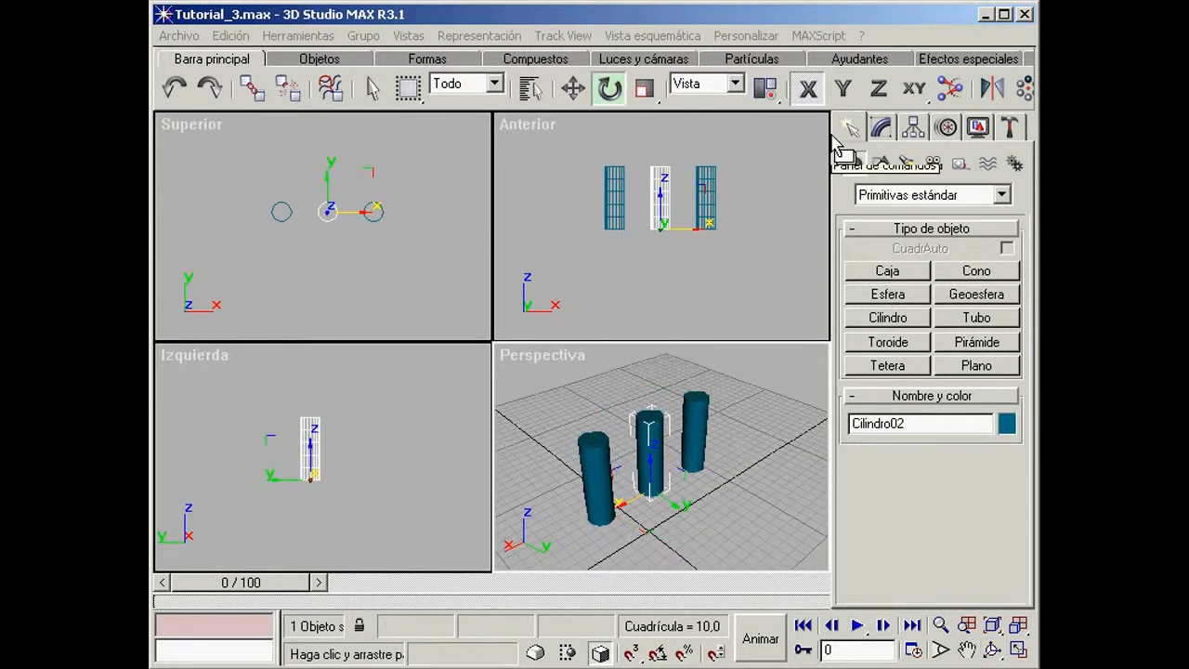
{"action": "left_click", "coordinate": [879, 93]}
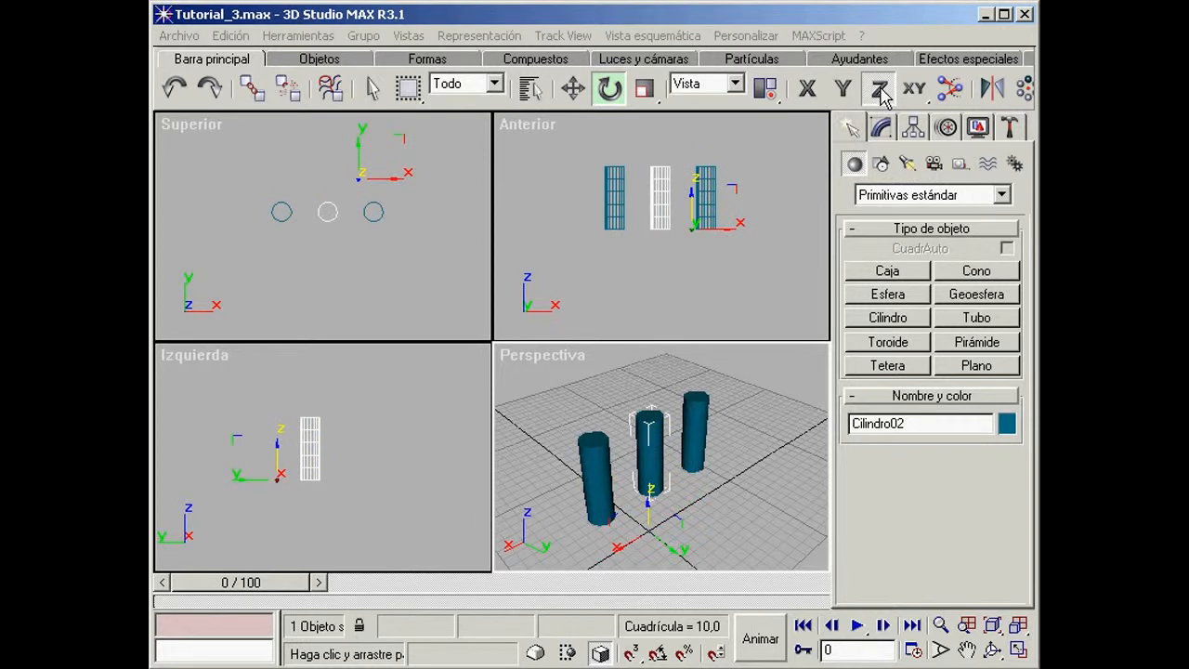
{"action": "left_click_drag", "start_coordinate": [645, 429], "coordinate": [724, 208]}
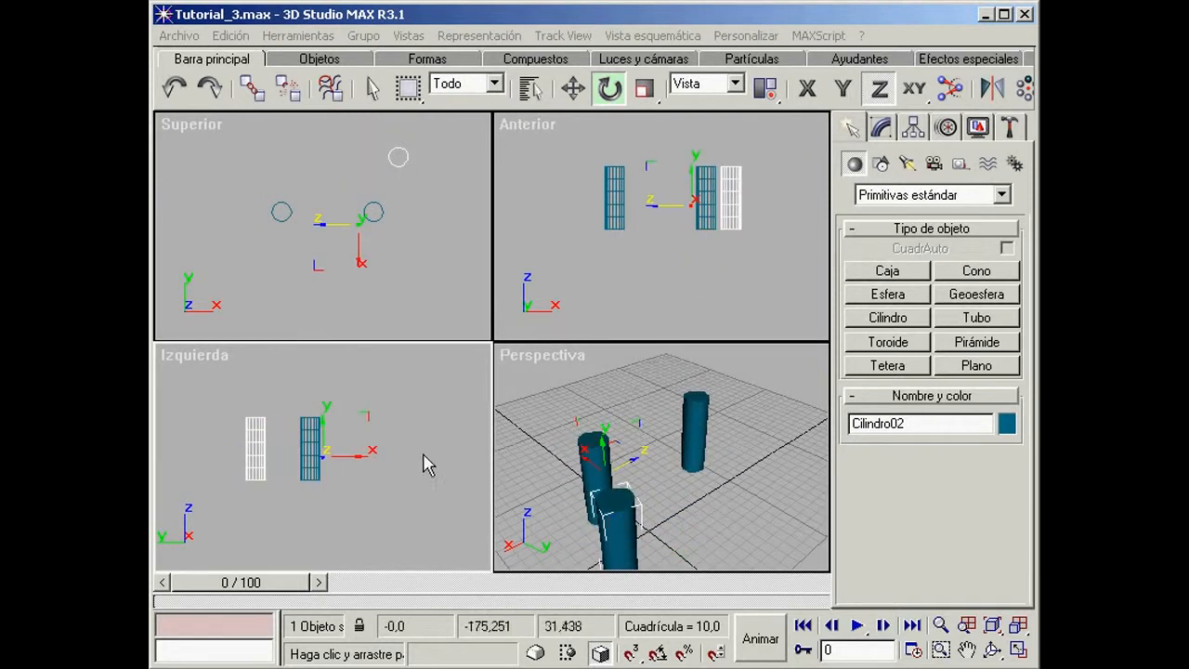
Rotate the middle cylinder about the Z axis in the Izquierda viewport, and undo this and the previous rotation.
{"action": "left_click", "coordinate": [403, 486]}
{"action": "left_click", "coordinate": [255, 449]}
{"action": "left_click_drag", "start_coordinate": [254, 450], "coordinate": [398, 156]}
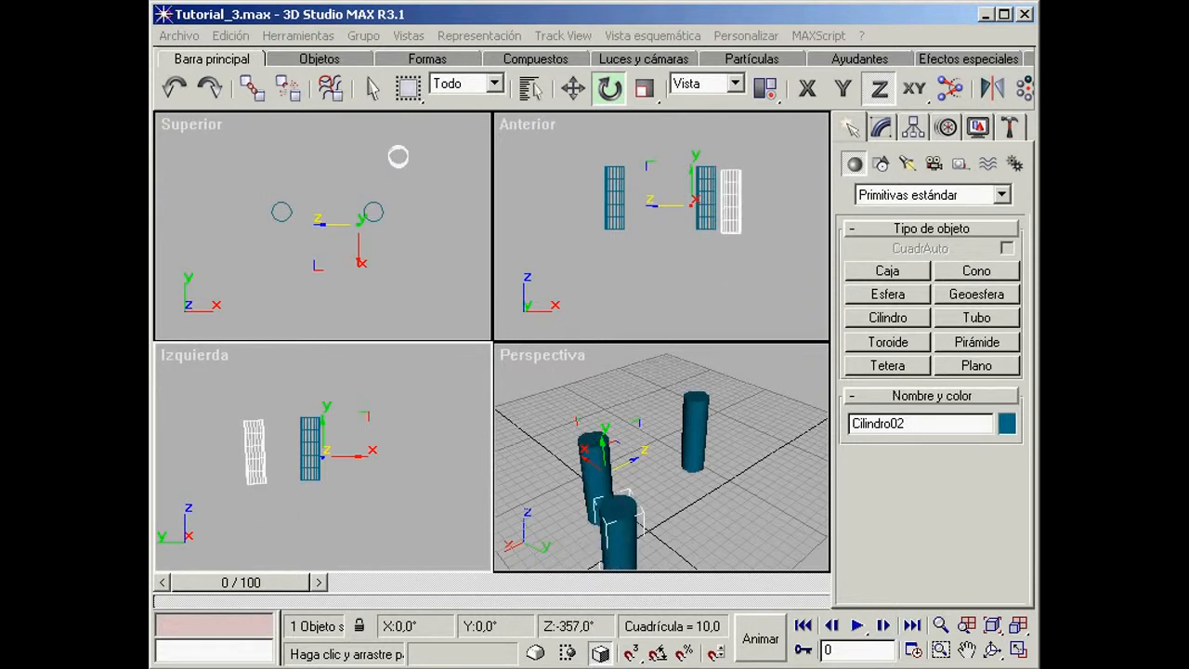
{"action": "key", "text": "ctrl+z"}
{"action": "key", "text": "ctrl+z"}
{"action": "key", "text": "ctrl+z"}
{"action": "key", "text": "ctrl+z"}
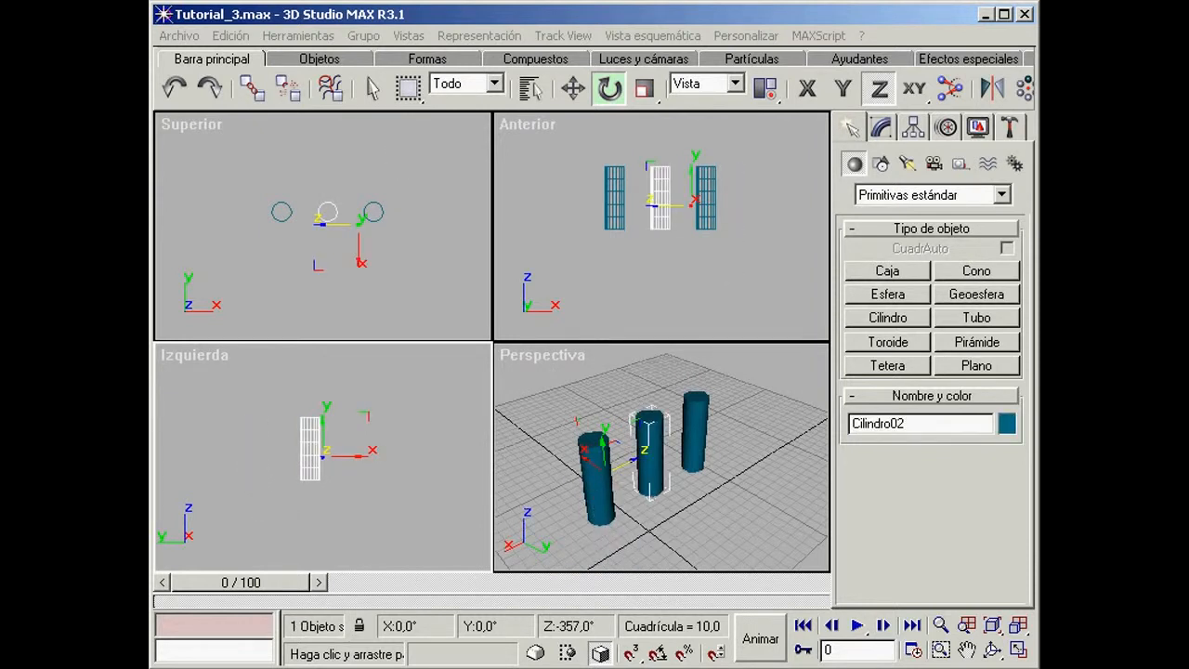
Select the middle cylinder and designate Cilindro03 as its reference coordinate system, using the transform coordinate center.
{"action": "left_click", "coordinate": [740, 443]}
{"action": "middle_click_drag", "start_coordinate": [737, 431], "coordinate": [735, 426]}
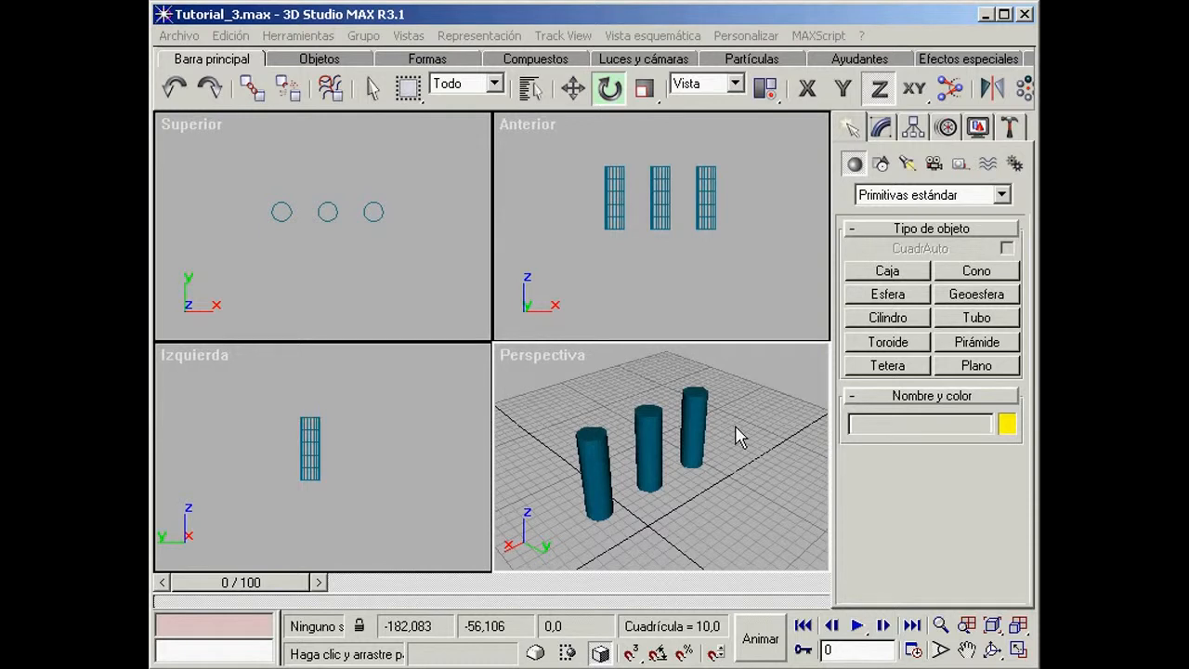
{"action": "left_click", "coordinate": [643, 445]}
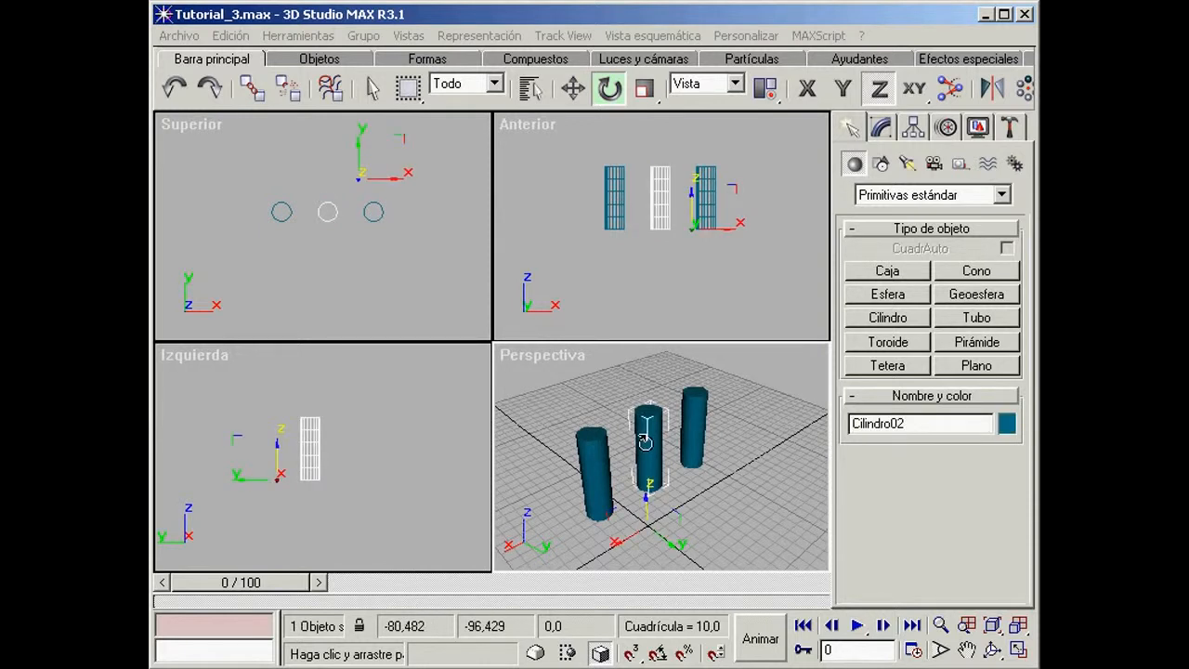
{"action": "left_click", "coordinate": [736, 84]}
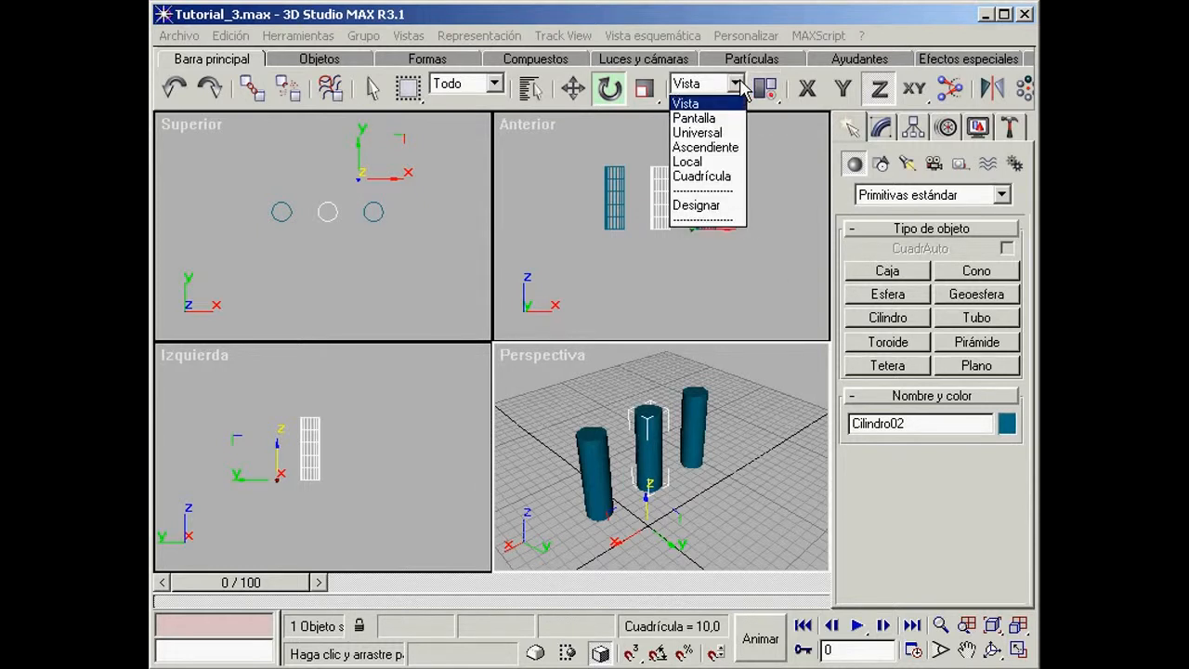
{"action": "left_click", "coordinate": [725, 206]}
{"action": "left_click_drag", "start_coordinate": [764, 86], "coordinate": [769, 198]}
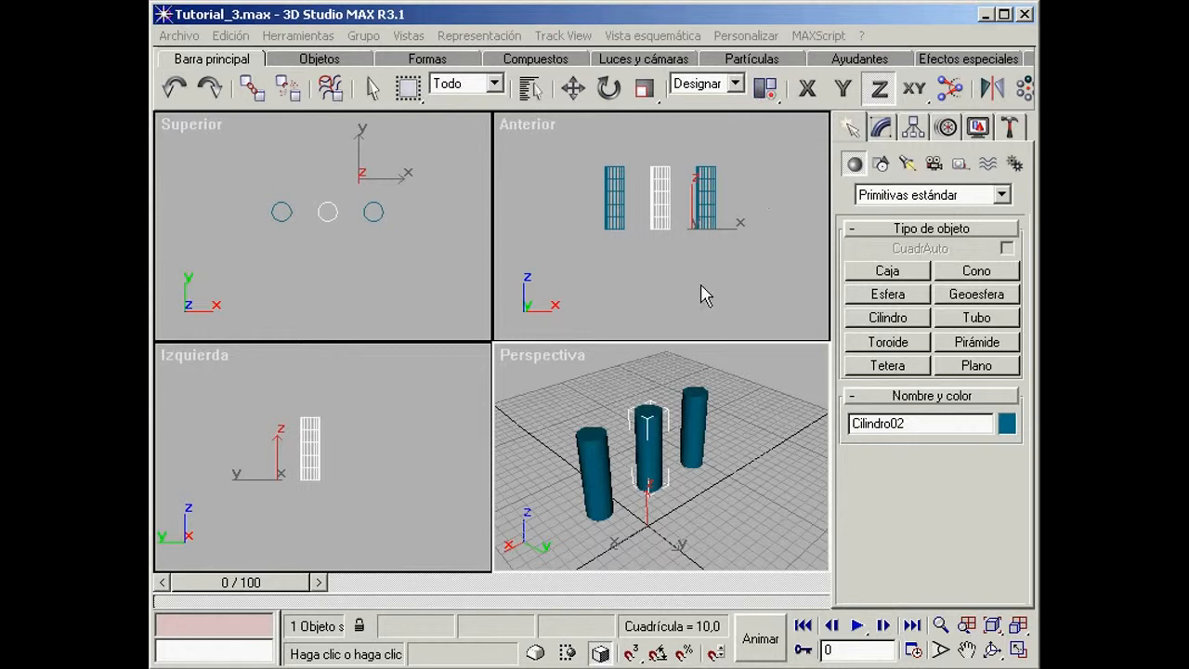
{"action": "left_click", "coordinate": [588, 447]}
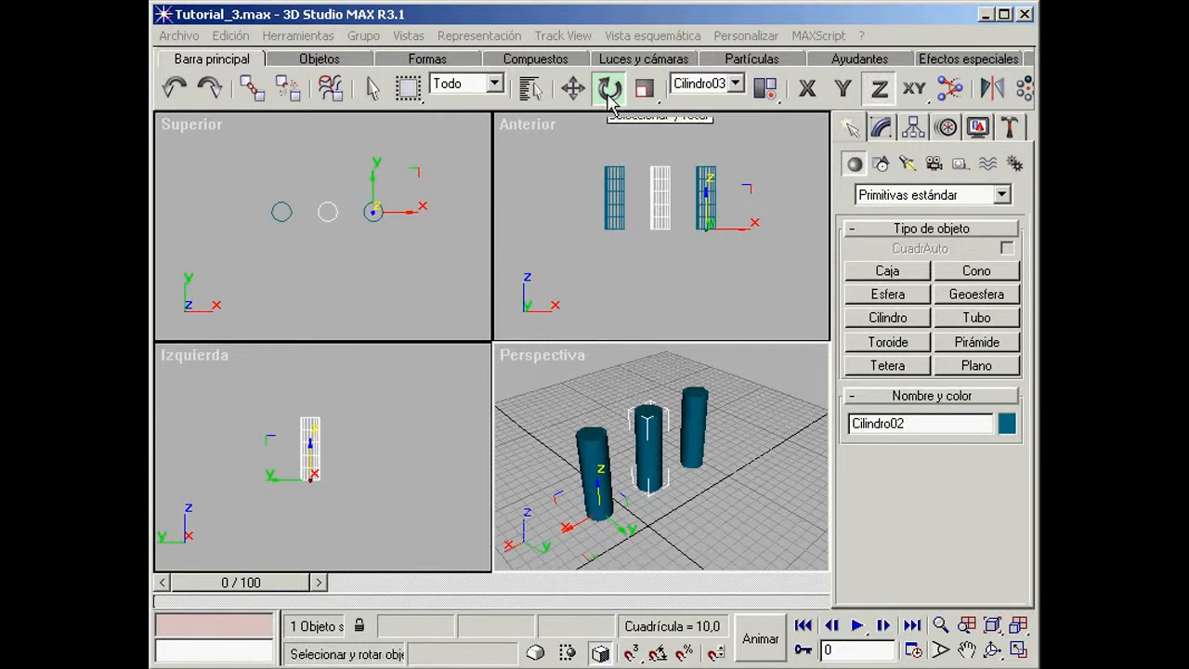
Rotate Cilindro01 about the Z axis around Cilindro03, and undo the rotation.
{"action": "left_click", "coordinate": [688, 404]}
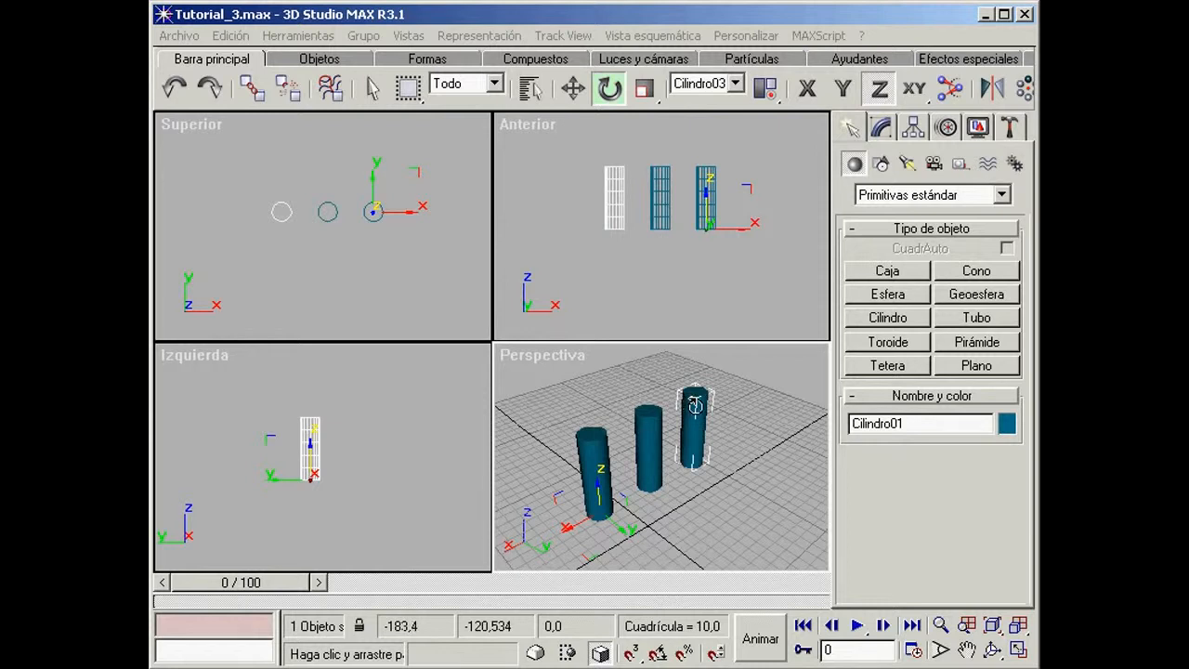
{"action": "left_click_drag", "start_coordinate": [695, 404], "coordinate": [726, 2]}
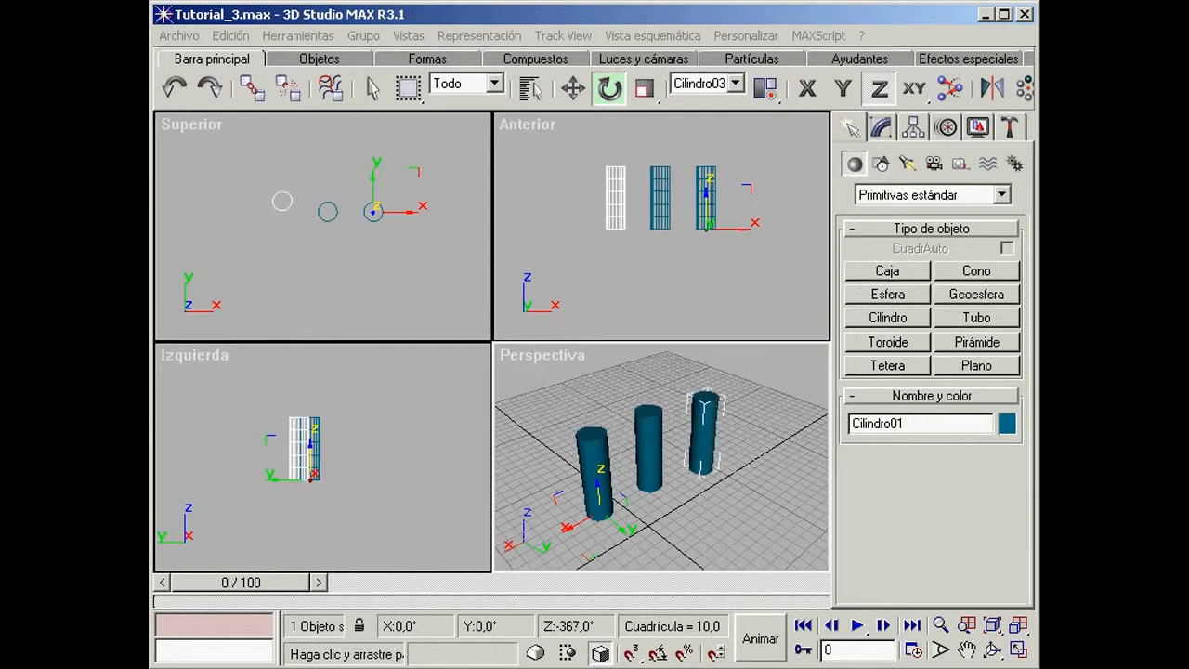
{"action": "left_click", "coordinate": [175, 87]}
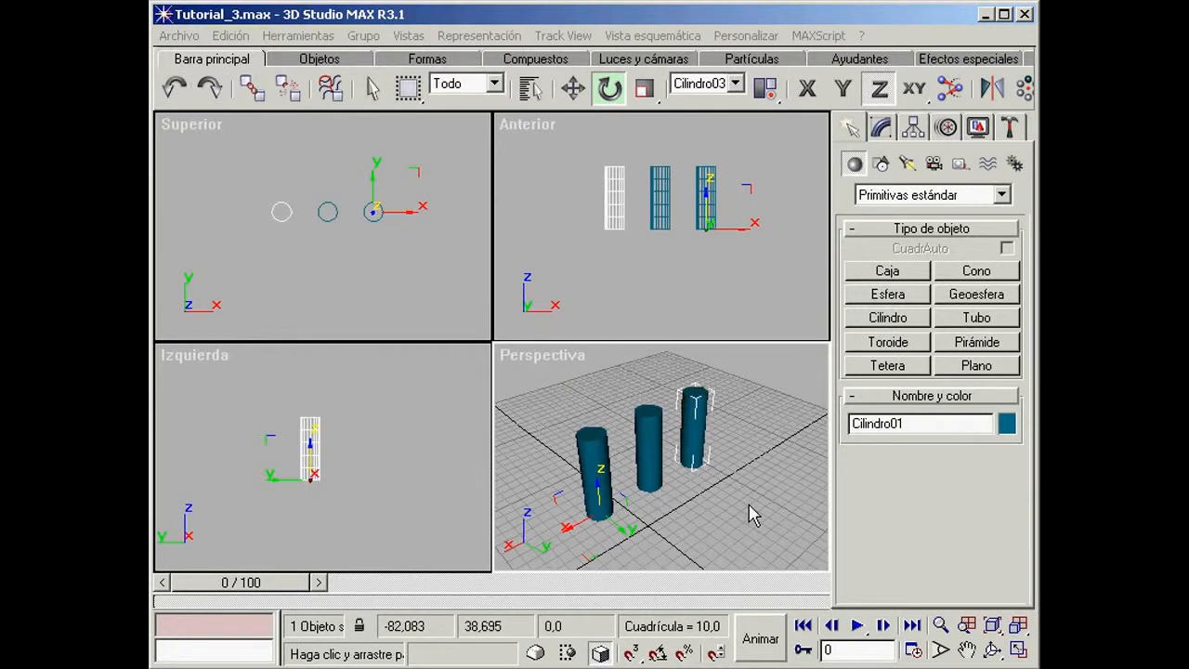
Orbit the Perspectiva view to the opposite side and add the other two cylinders to the selection.
{"action": "left_click", "coordinate": [992, 649]}
{"action": "left_click_drag", "start_coordinate": [650, 511], "coordinate": [676, 497]}
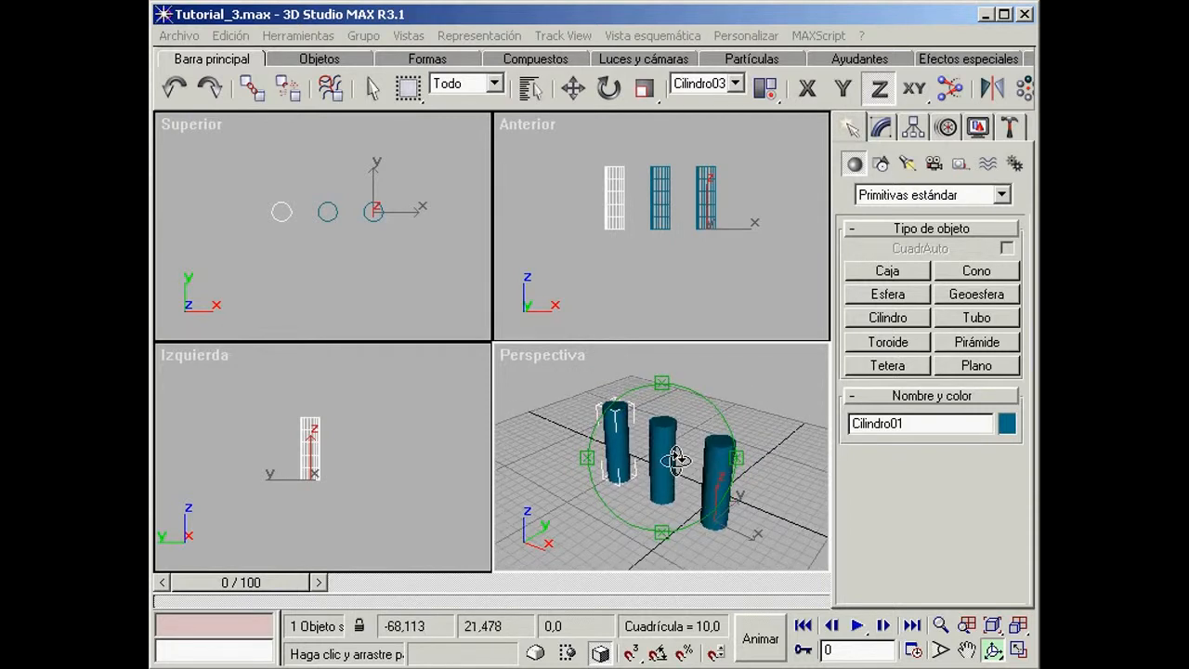
{"action": "right_click", "coordinate": [676, 459]}
{"action": "left_click", "coordinate": [661, 454], "text": "ctrl"}
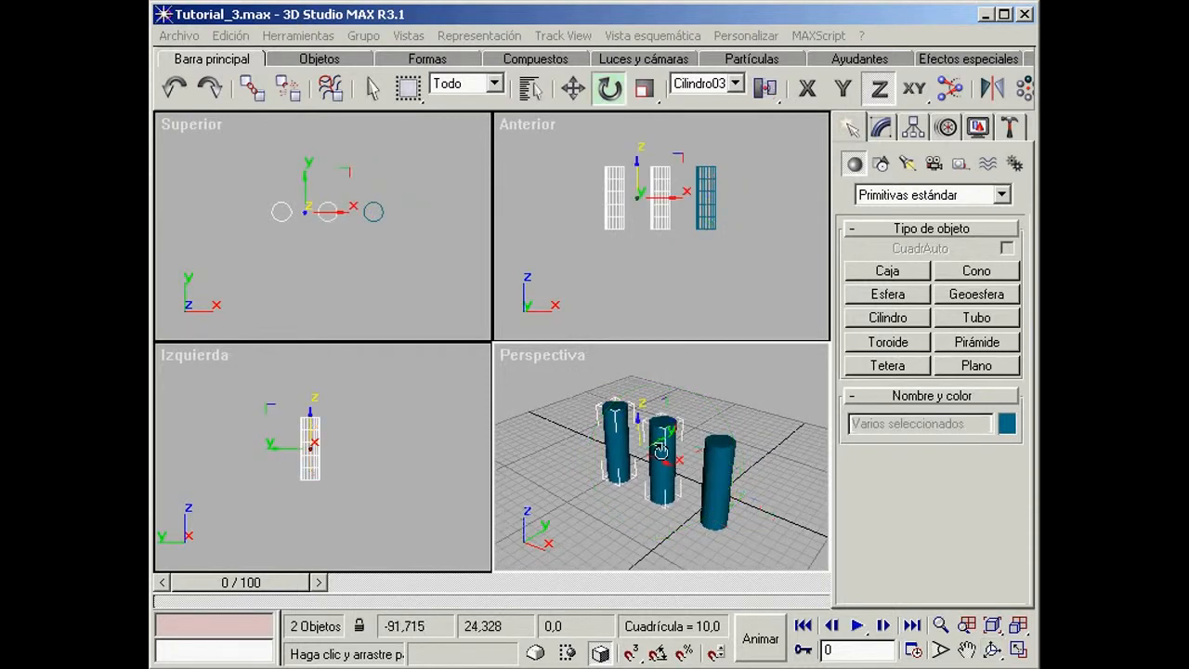
{"action": "left_click", "coordinate": [708, 467], "text": "ctrl"}
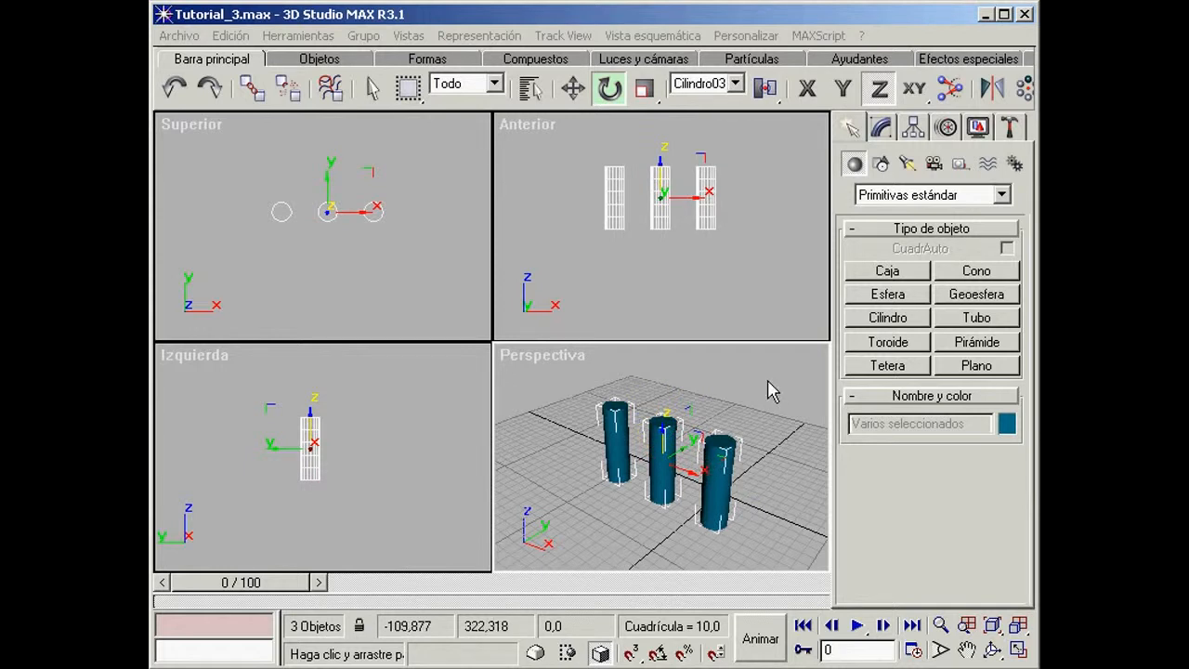
Rotate the three selected cylinders together about the Y axis around the selection center, and undo the rotation.
{"action": "middle_click_drag", "start_coordinate": [769, 415], "coordinate": [755, 415]}
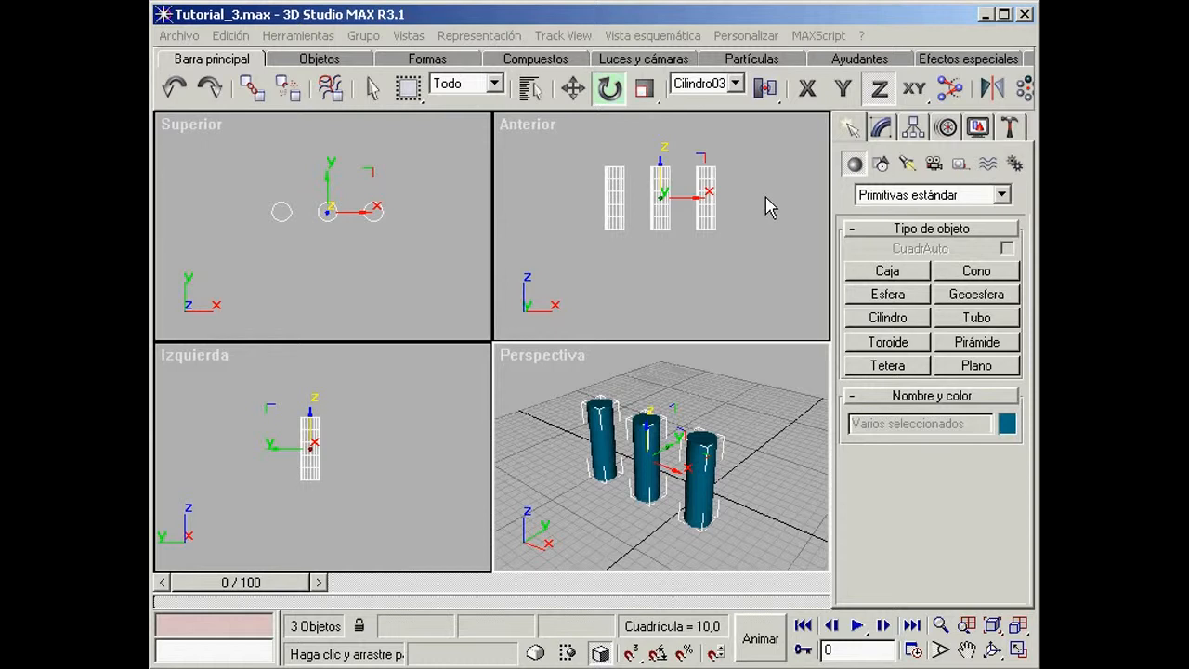
{"action": "left_click", "coordinate": [844, 88]}
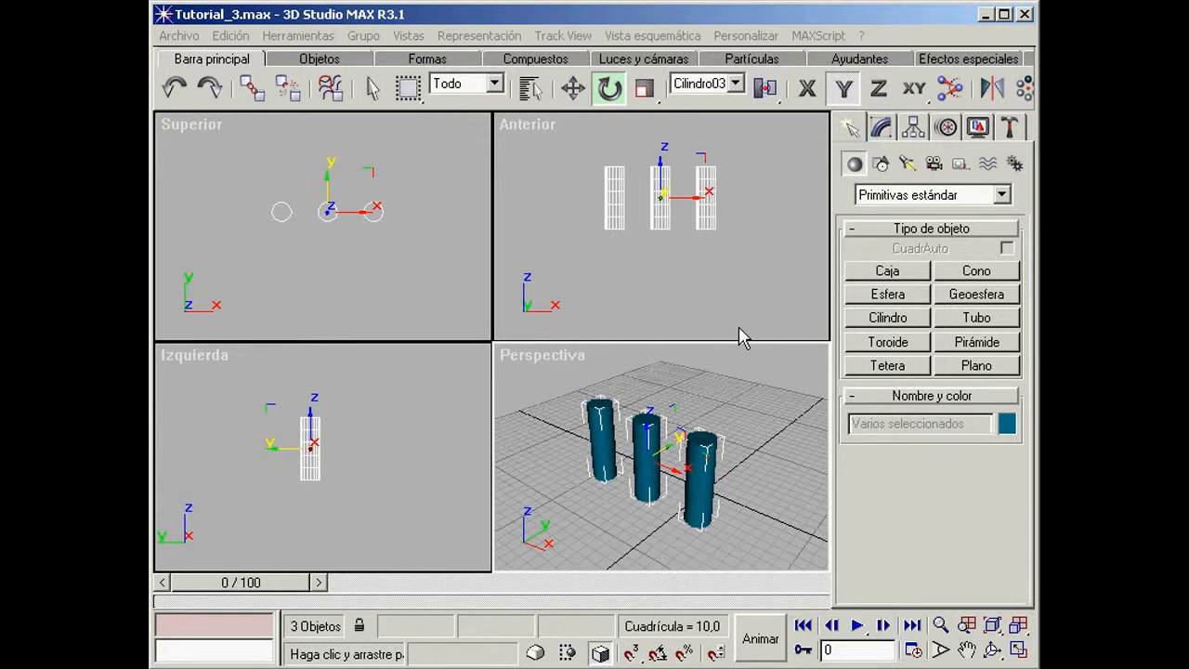
{"action": "left_click_drag", "start_coordinate": [693, 502], "coordinate": [709, 290]}
{"action": "left_click_drag", "start_coordinate": [720, 203], "coordinate": [698, 309]}
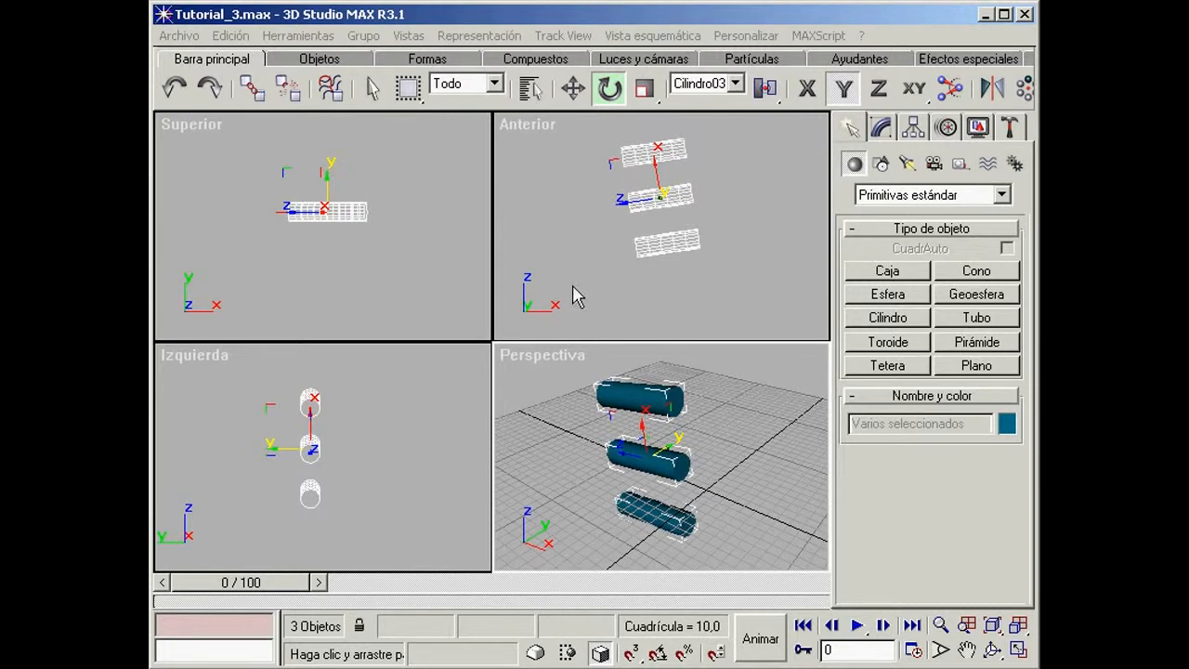
{"action": "left_click", "coordinate": [173, 90]}
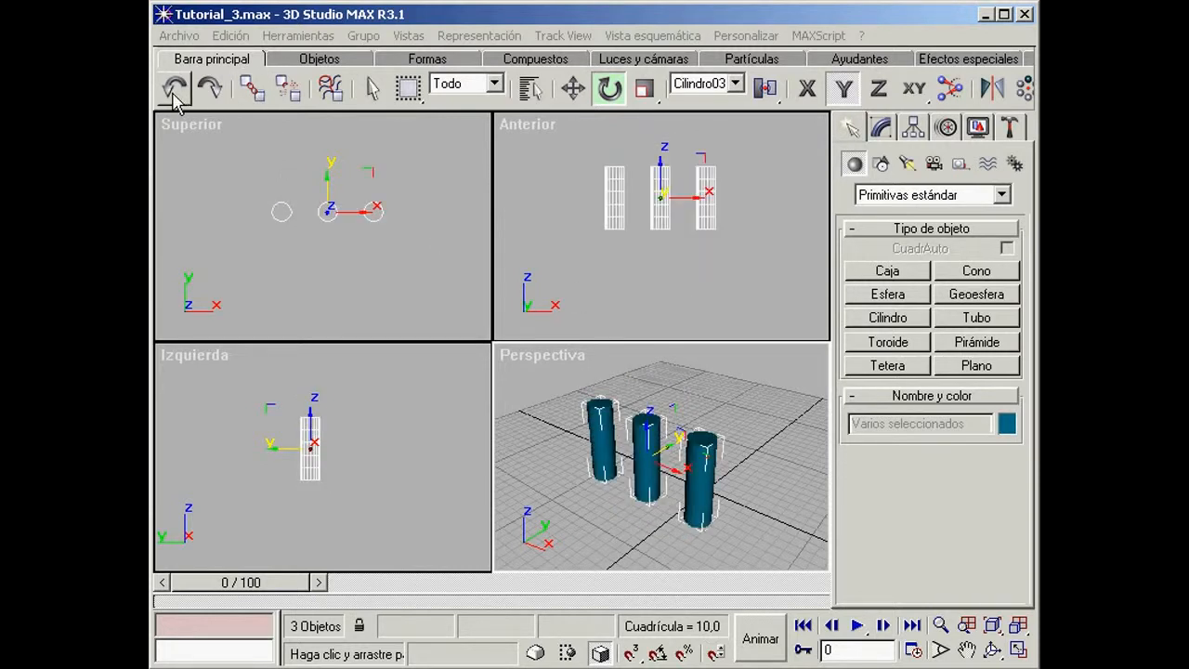
Scale the three cylinders uniformly around their own pivot points, and undo the scaling.
{"action": "left_click", "coordinate": [644, 90]}
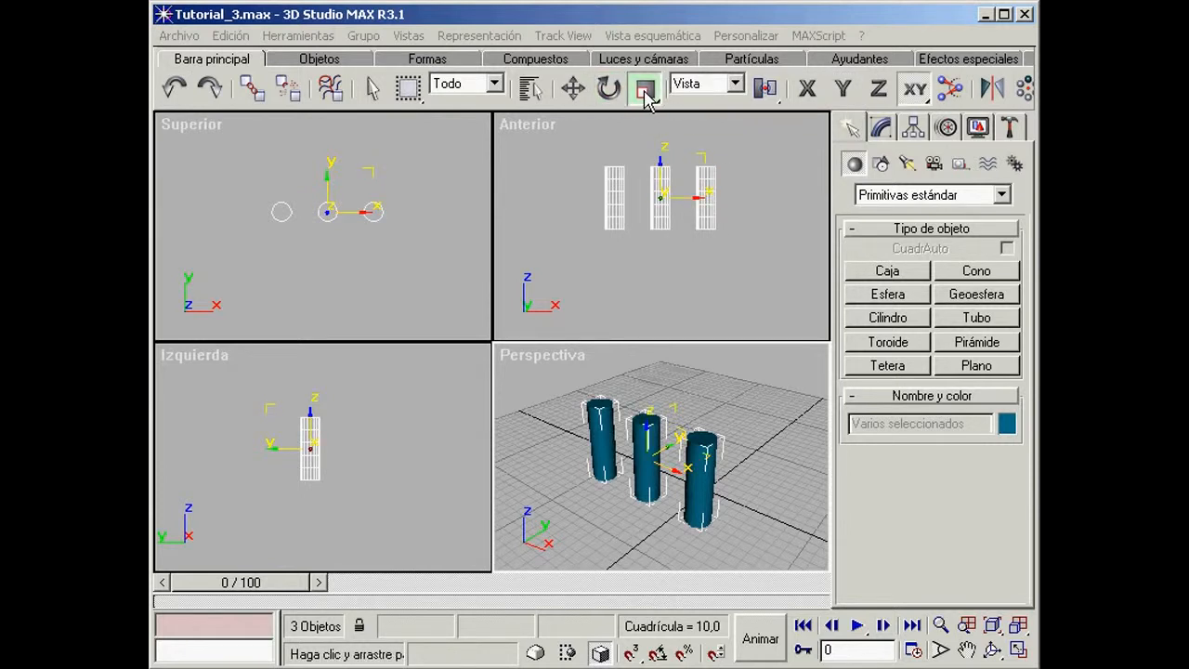
{"action": "left_click_drag", "start_coordinate": [762, 86], "coordinate": [770, 125]}
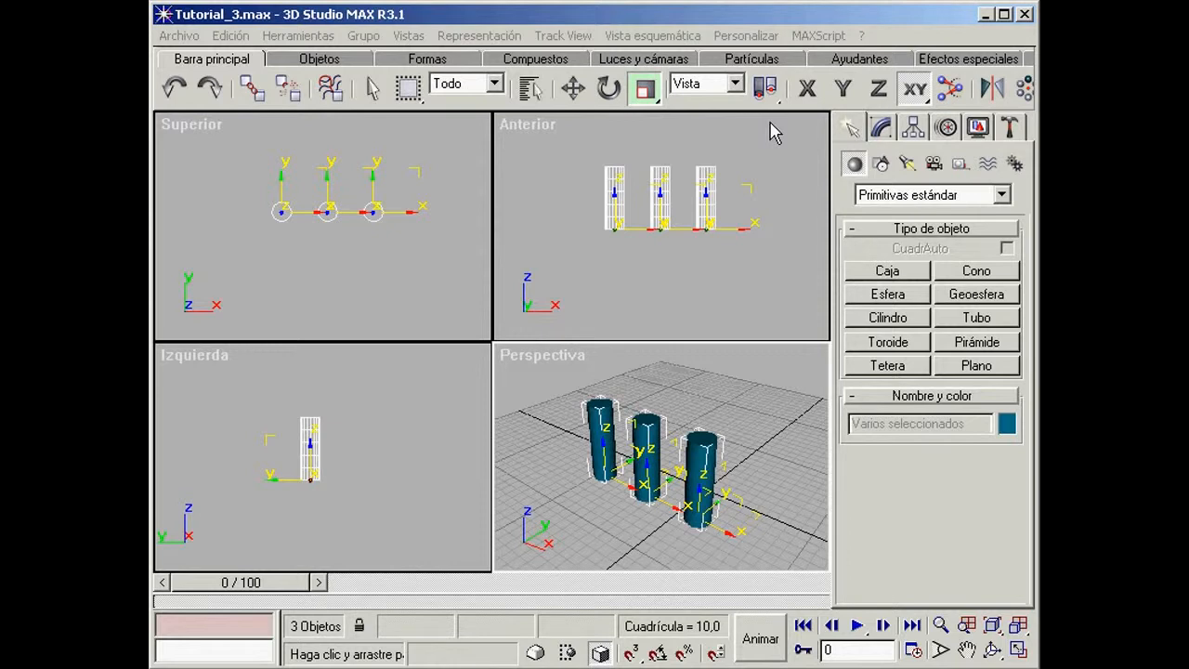
{"action": "left_click_drag", "start_coordinate": [653, 426], "coordinate": [679, 460]}
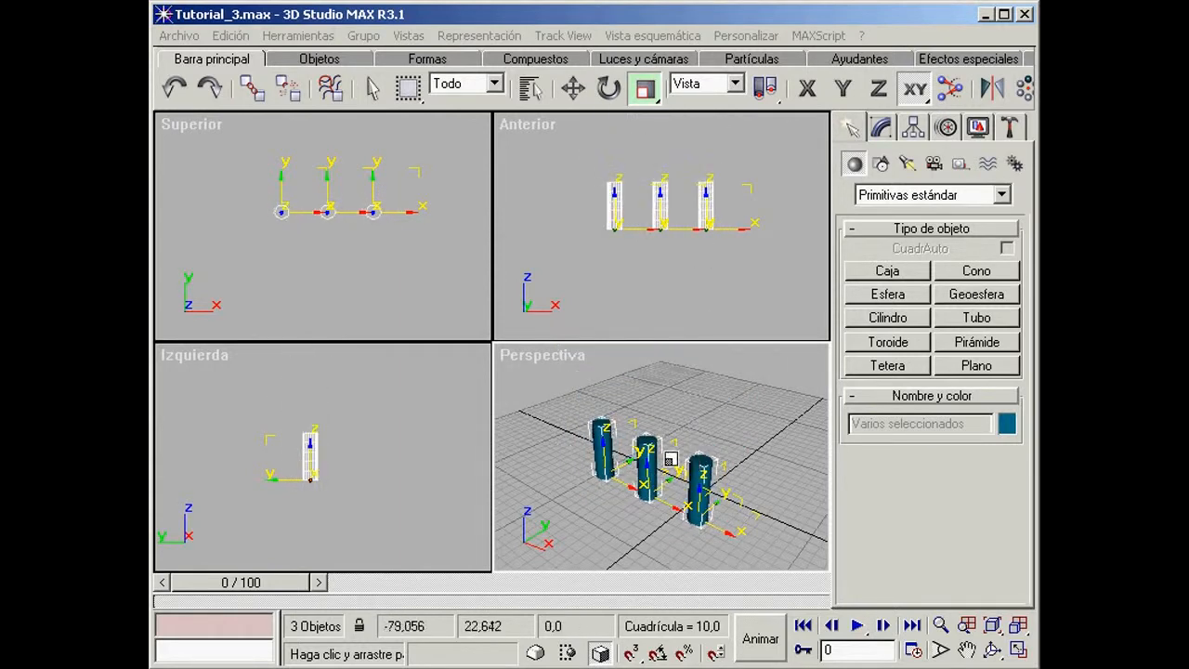
{"action": "left_click", "coordinate": [175, 91]}
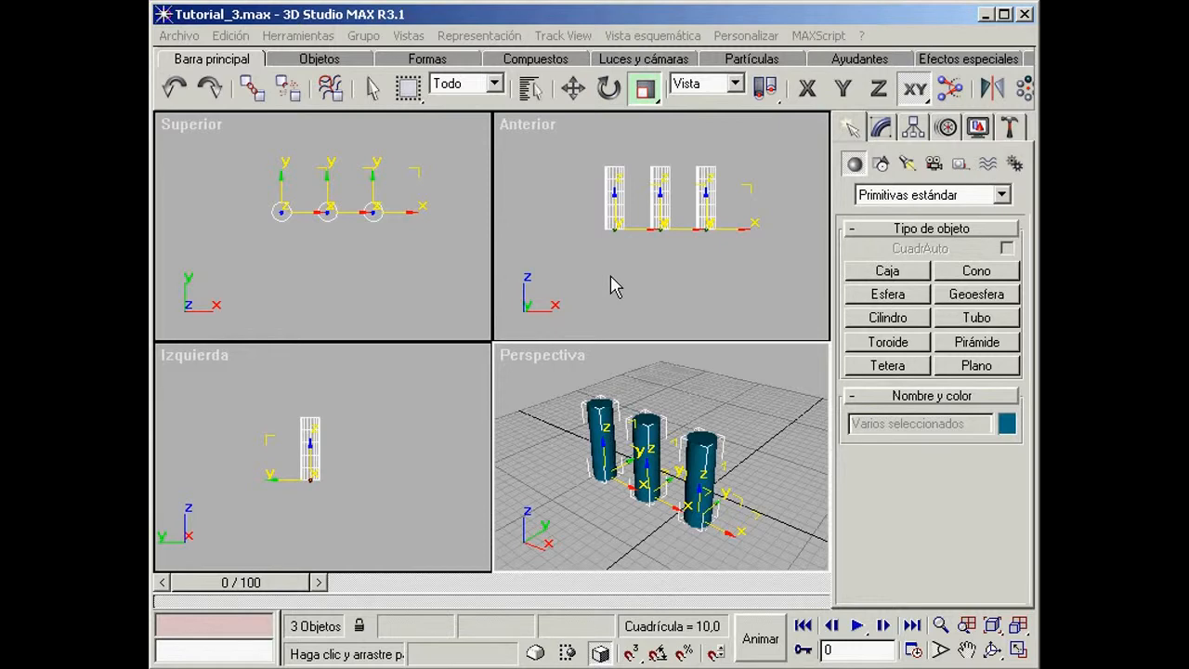
Start a new scene with the Todos nuevos option, discarding the changes to the current scene.
{"action": "left_click", "coordinate": [182, 37]}
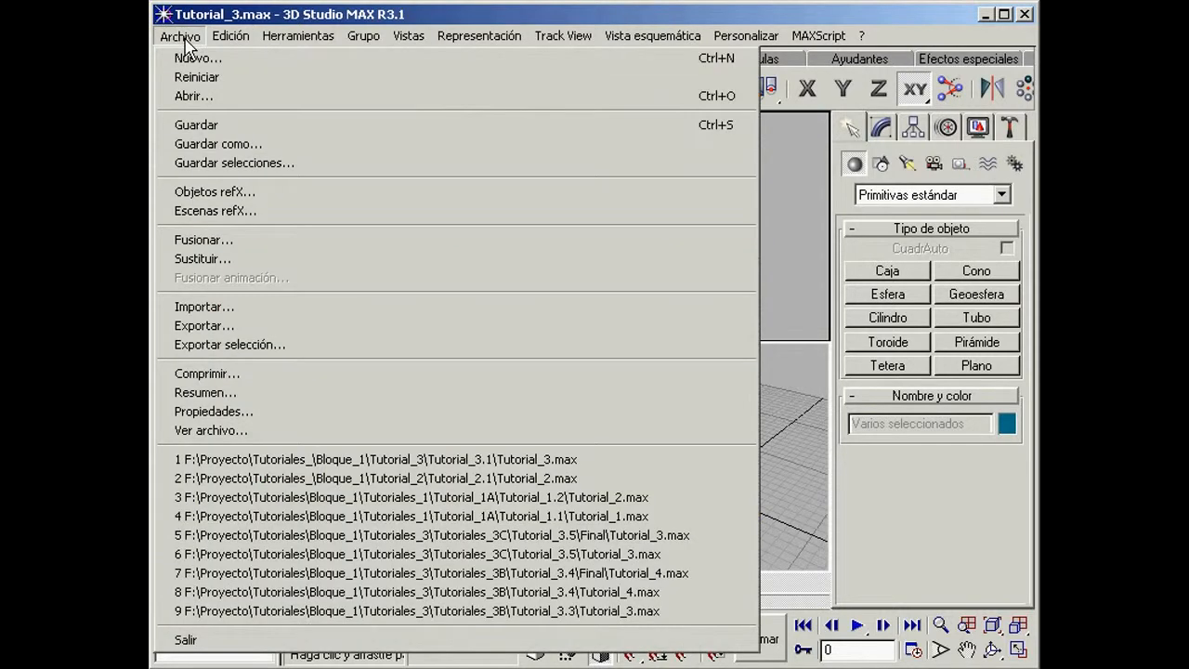
{"action": "left_click", "coordinate": [193, 57]}
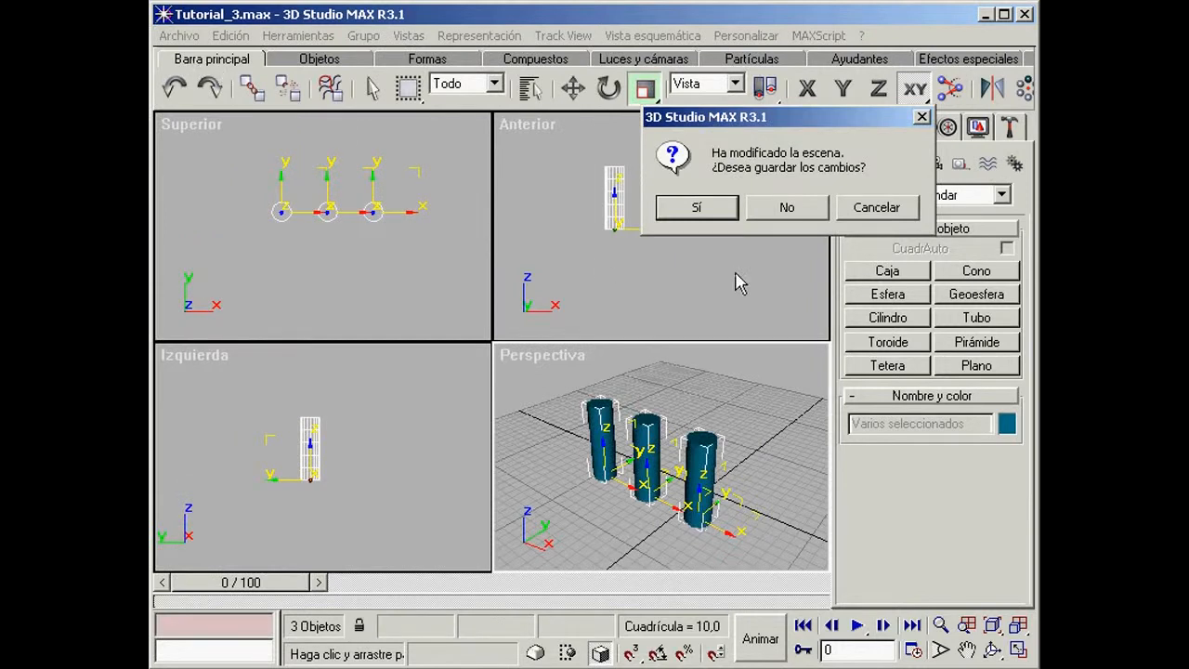
{"action": "left_click", "coordinate": [787, 209]}
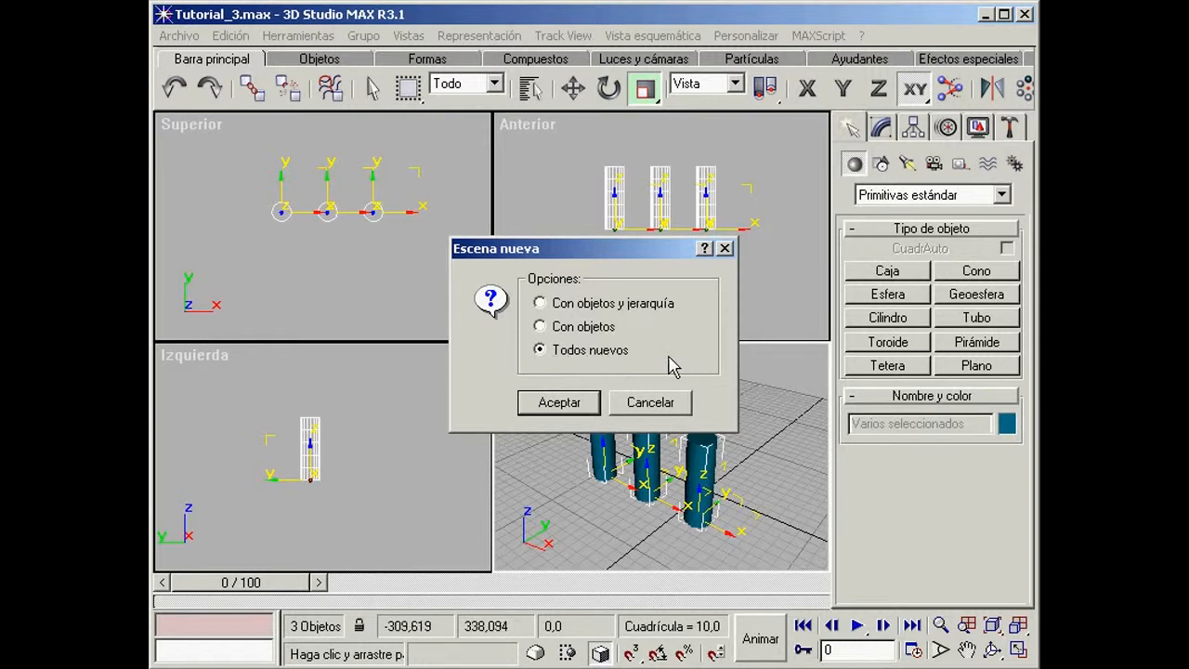
{"action": "left_click", "coordinate": [573, 409]}
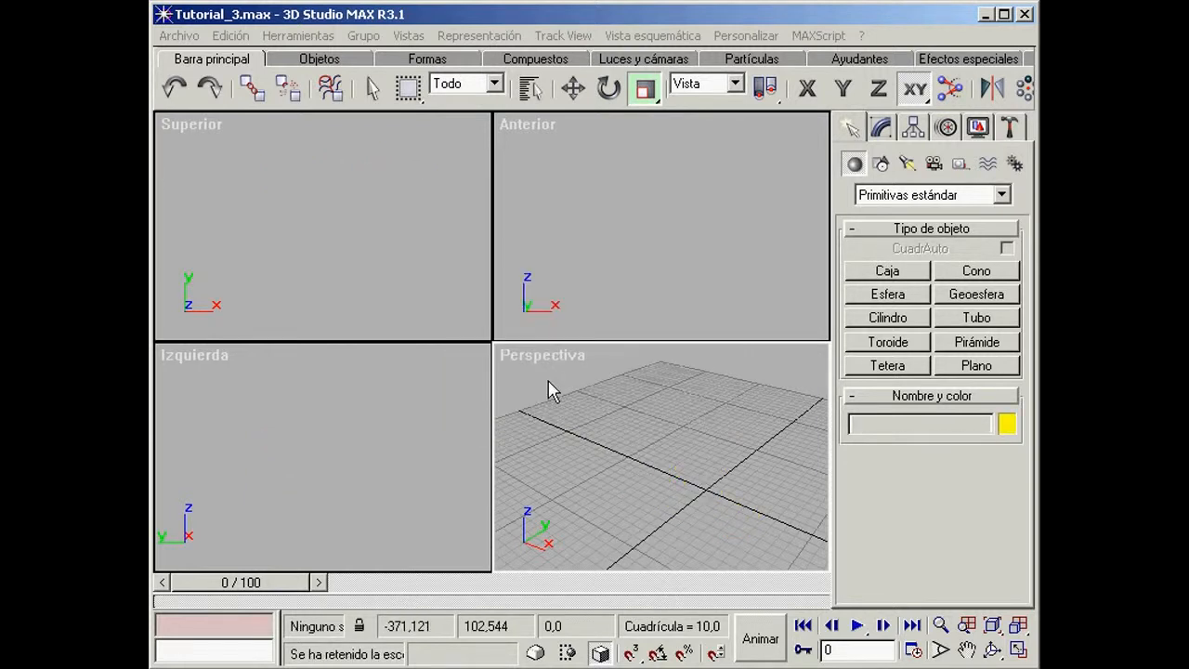
Create a sphere with a radius of 20 near the far side of the grid in the Perspectiva view.
{"action": "left_click", "coordinate": [894, 297]}
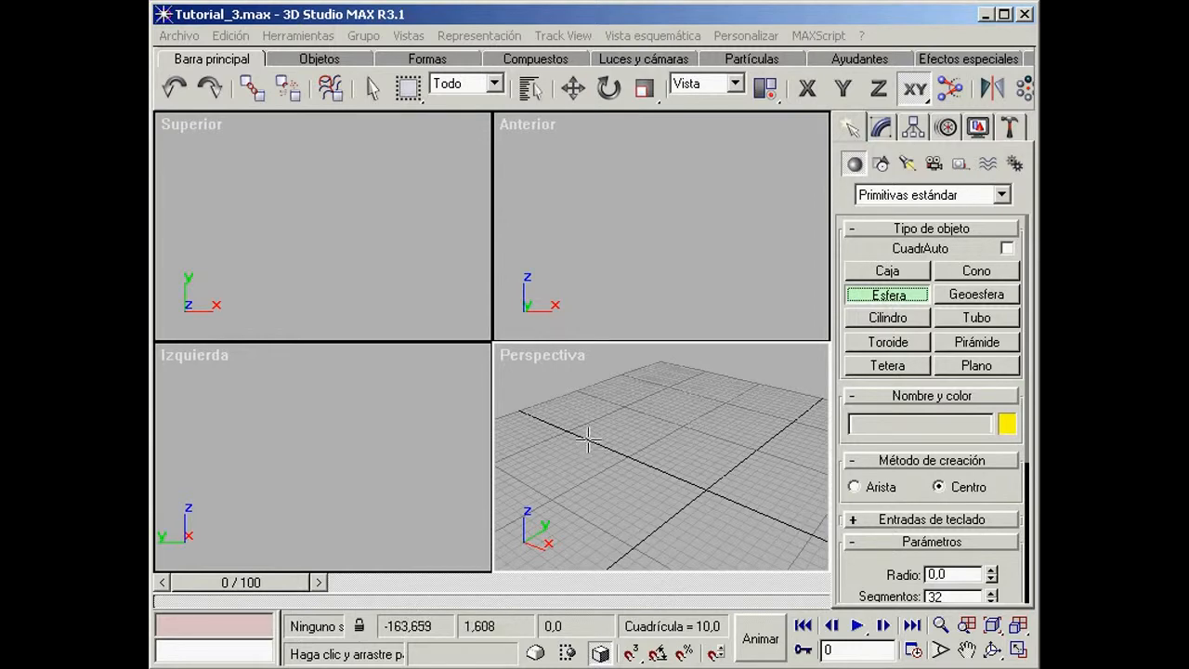
{"action": "mouse_move", "coordinate": [583, 434]}
{"action": "left_mouse_down"}
{"action": "mouse_move", "coordinate": [617, 457]}
{"action": "mouse_move", "coordinate": [596, 436]}
{"action": "mouse_move", "coordinate": [603, 443]}
{"action": "left_mouse_up"}
{"action": "double_click", "coordinate": [965, 574]}
{"action": "type", "text": "20"}
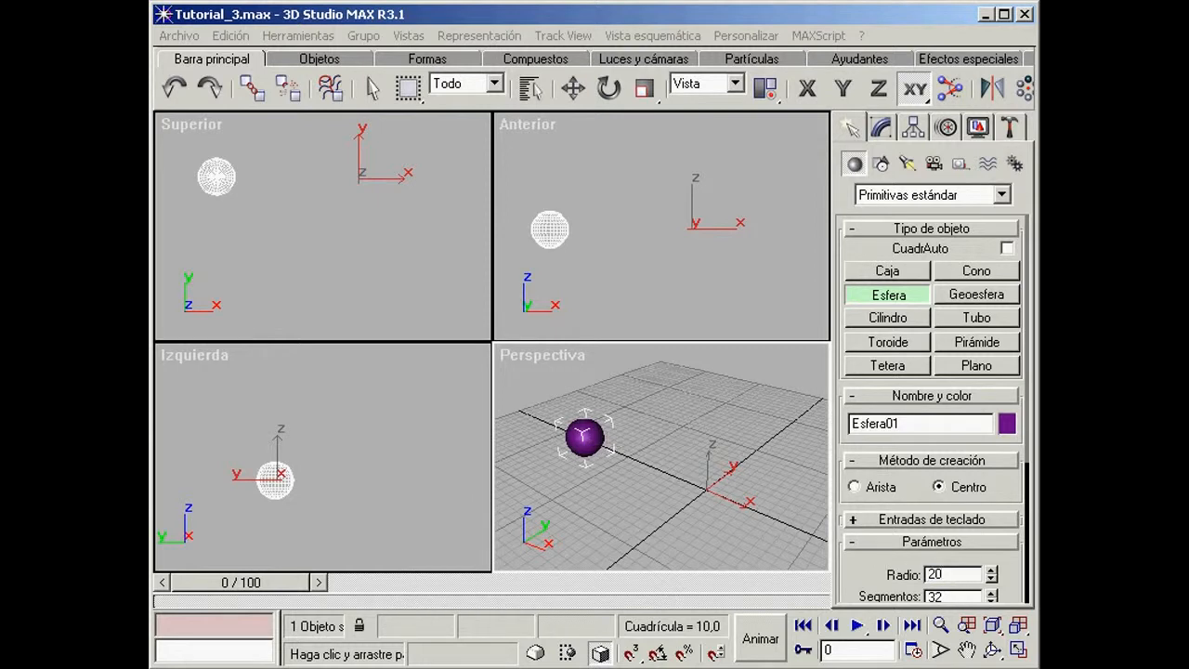
Turn on animation recording and, at frame 25, offset the sphere by 50 in X and 50 in Z.
{"action": "left_click", "coordinate": [759, 638]}
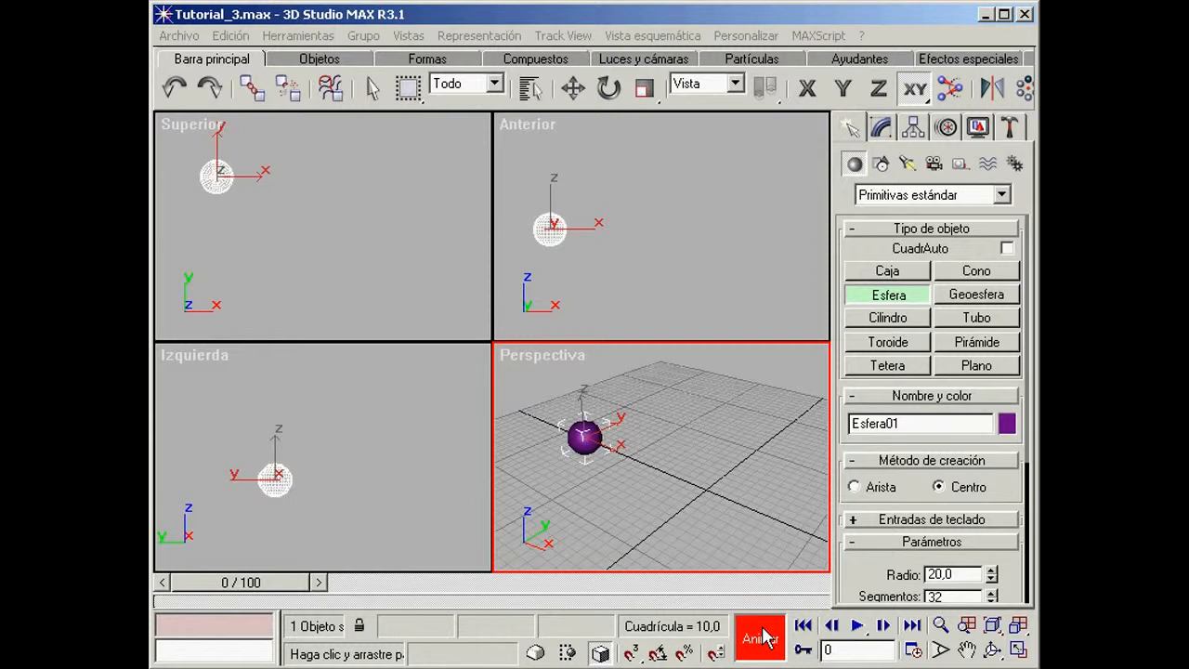
{"action": "left_click_drag", "start_coordinate": [256, 593], "coordinate": [379, 604]}
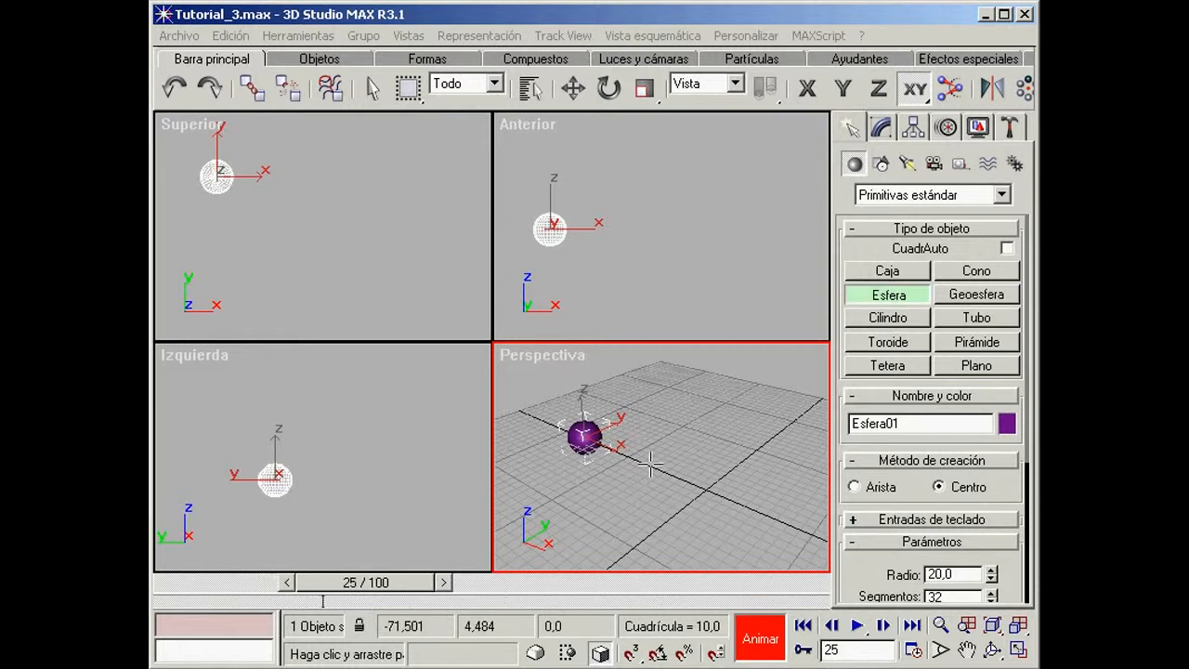
{"action": "left_click", "coordinate": [574, 90]}
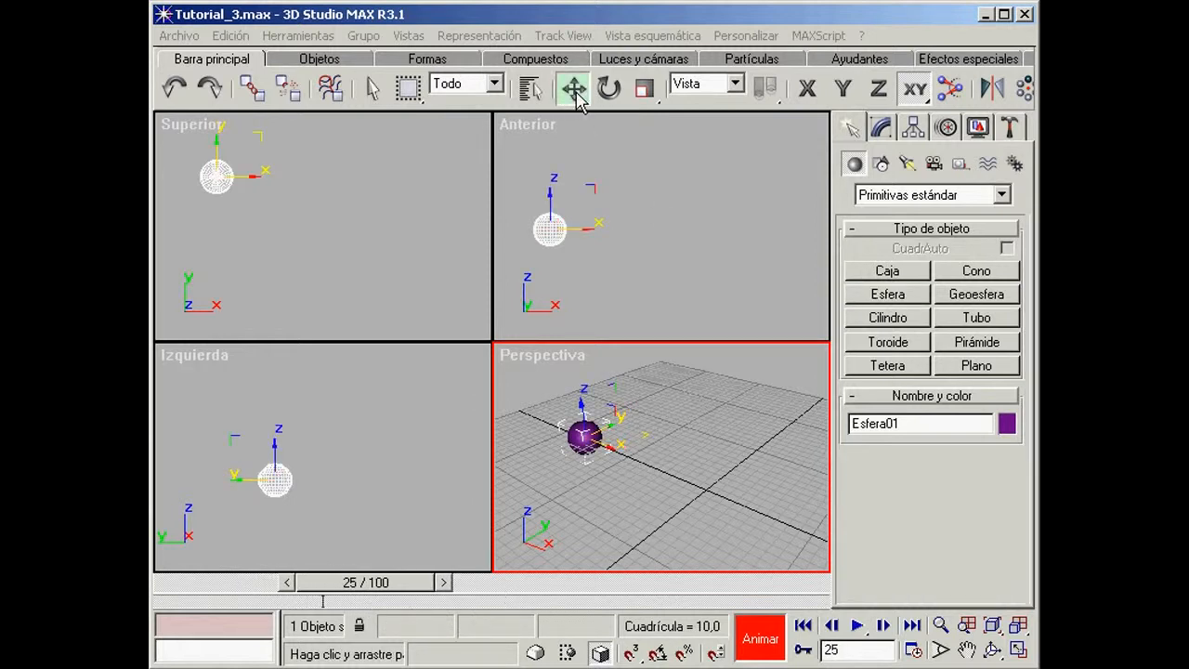
{"action": "right_click", "coordinate": [576, 94]}
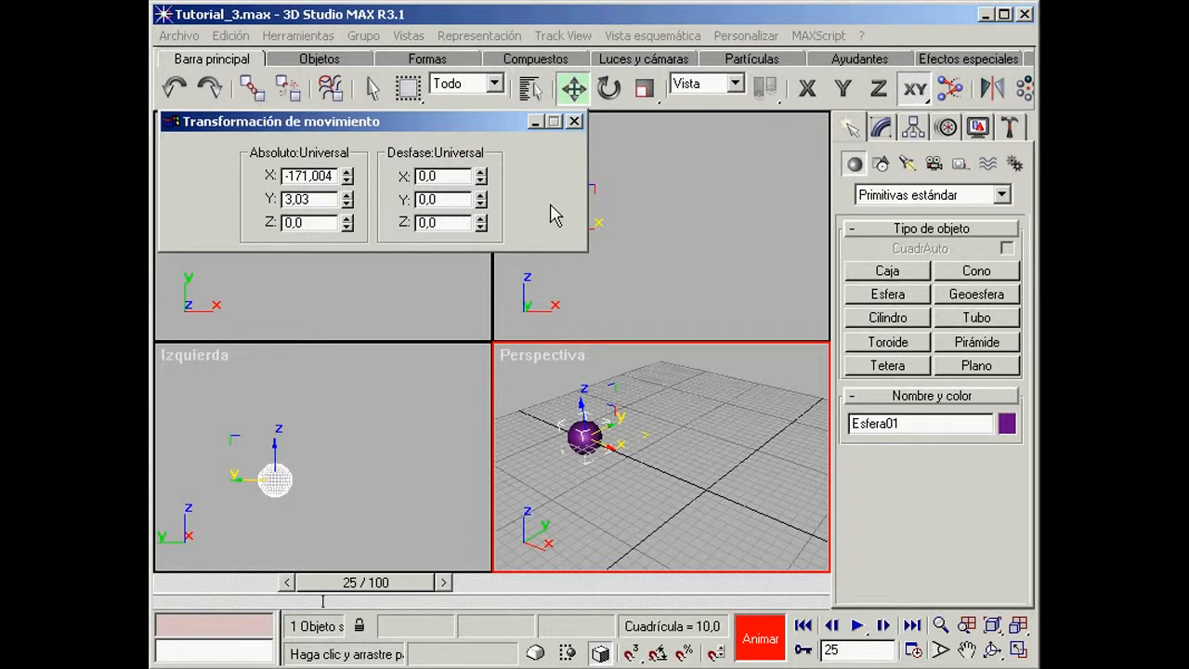
{"action": "double_click", "coordinate": [444, 177]}
{"action": "type", "text": "50"}
{"action": "double_click", "coordinate": [440, 223]}
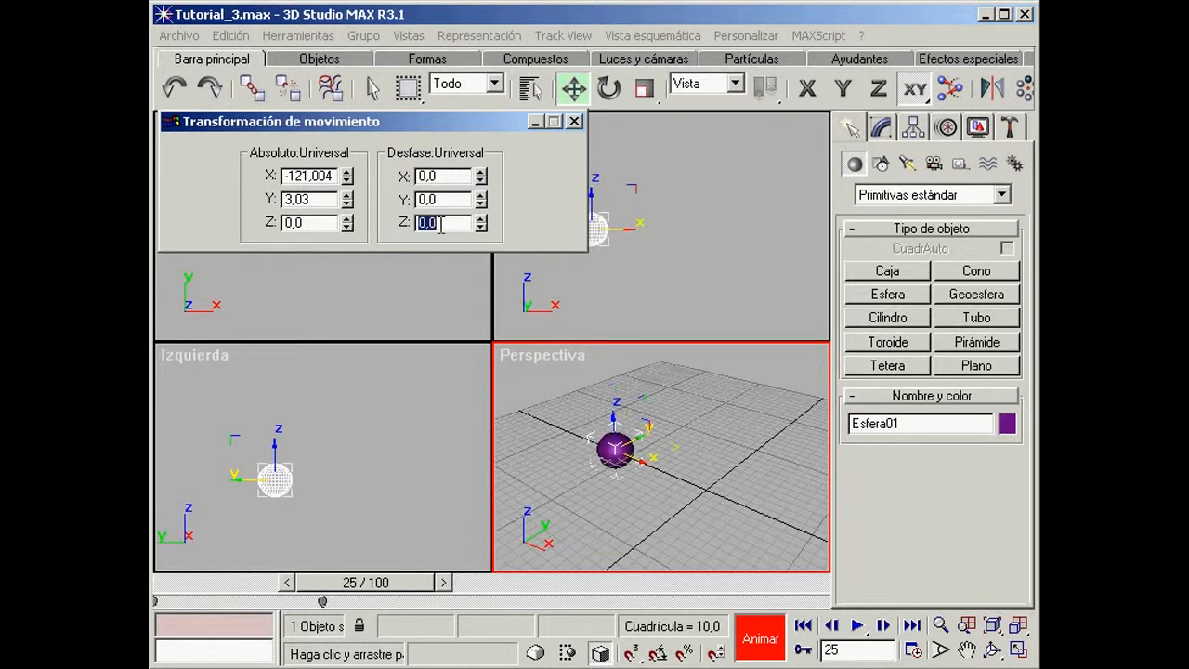
{"action": "type", "text": "50"}
{"action": "key", "text": "Return"}
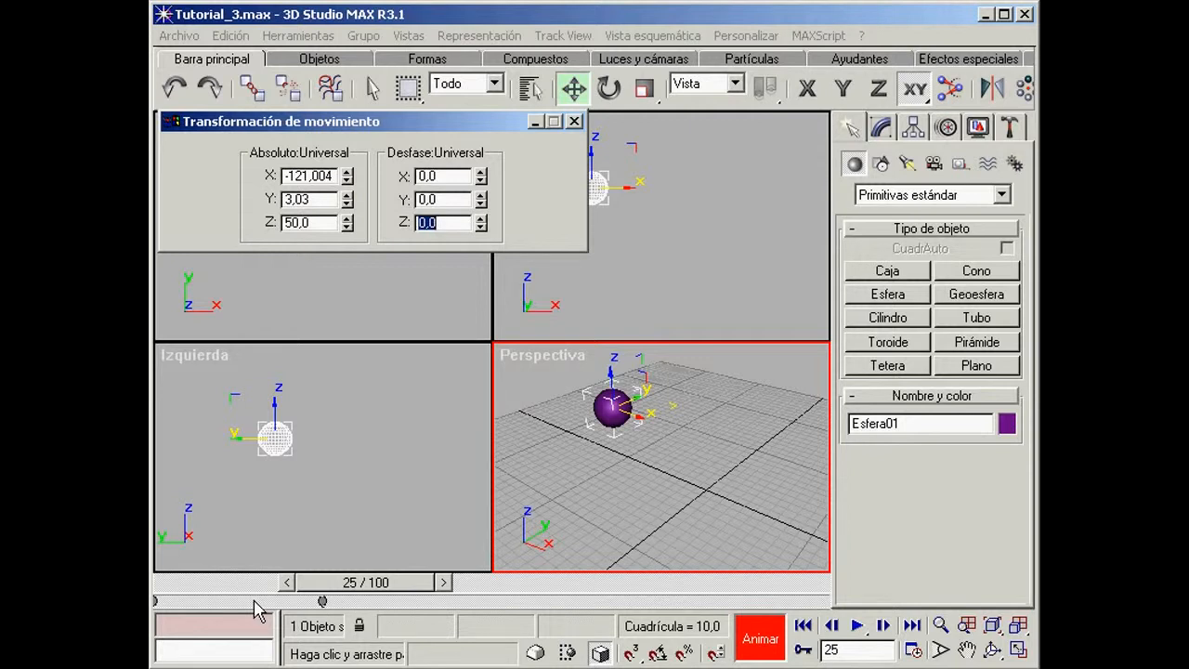
At frame 50, offset the sphere by 50 in X, -50 in Y and -50 in Z.
{"action": "left_click_drag", "start_coordinate": [365, 582], "coordinate": [384, 601]}
{"action": "key", "text": "w"}
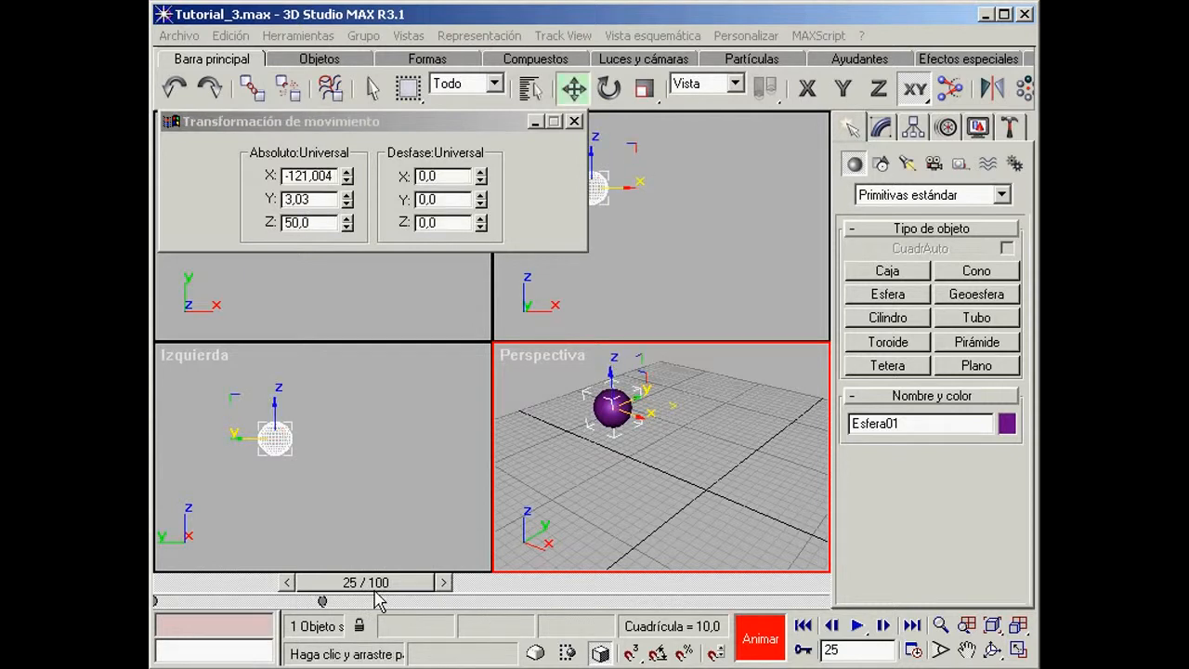
{"action": "left_click_drag", "start_coordinate": [378, 602], "coordinate": [489, 604]}
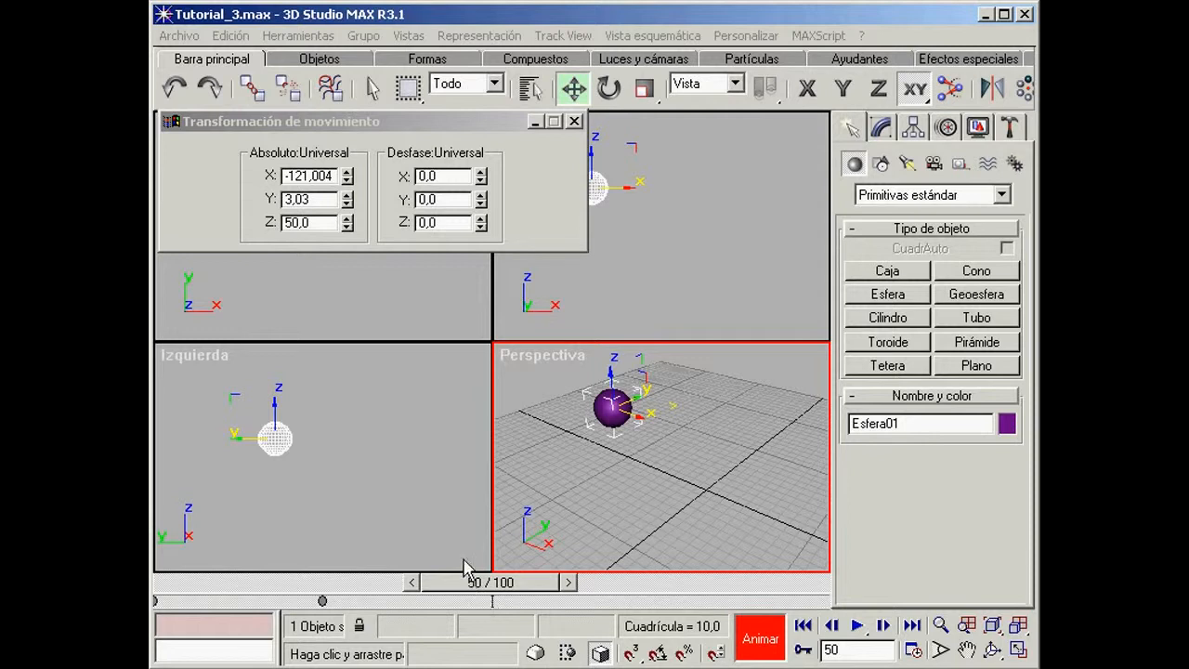
{"action": "double_click", "coordinate": [446, 175]}
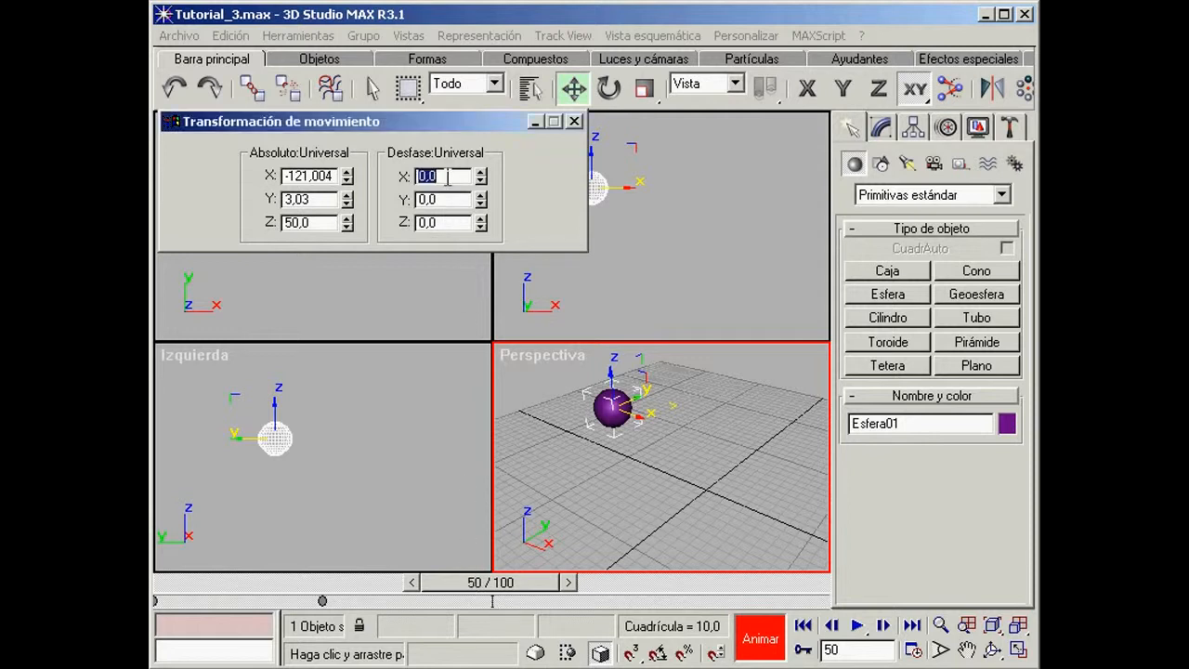
{"action": "type", "text": "50"}
{"action": "key", "text": "Tab"}
{"action": "type", "text": "-50"}
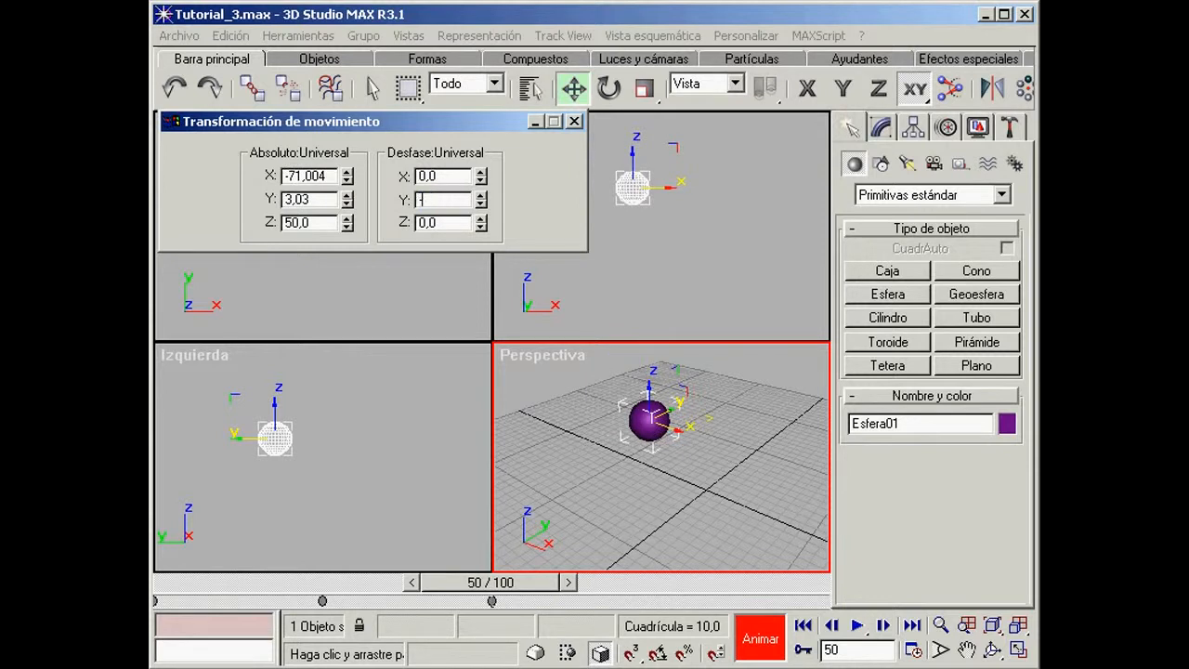
{"action": "key", "text": "Tab"}
{"action": "type", "text": "-50"}
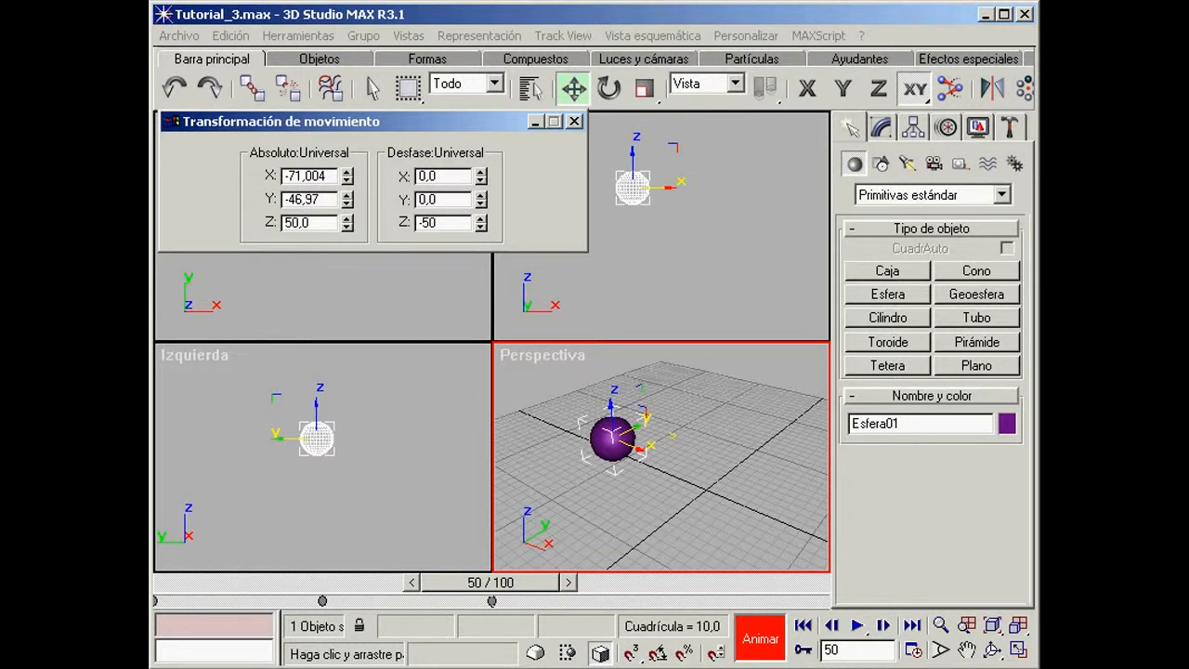
{"action": "key", "text": "Return"}
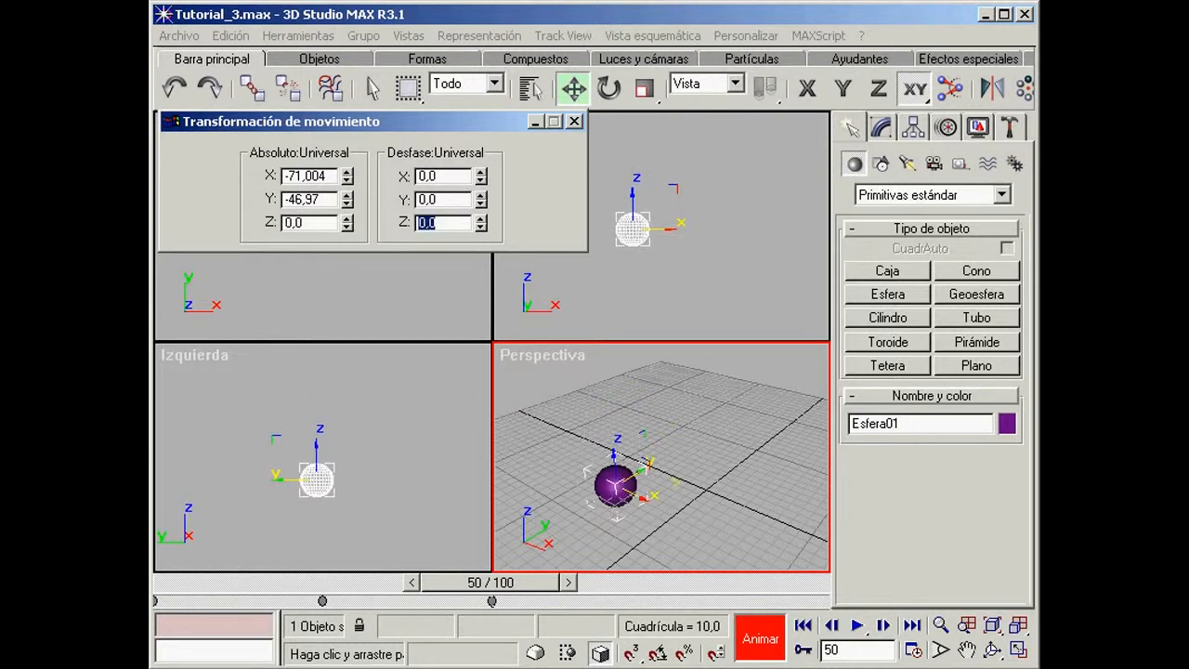
Scale the sphere non-uniformly to 20% along Z at frame 50, and turn off animation recording.
{"action": "left_click_drag", "start_coordinate": [644, 94], "coordinate": [645, 191]}
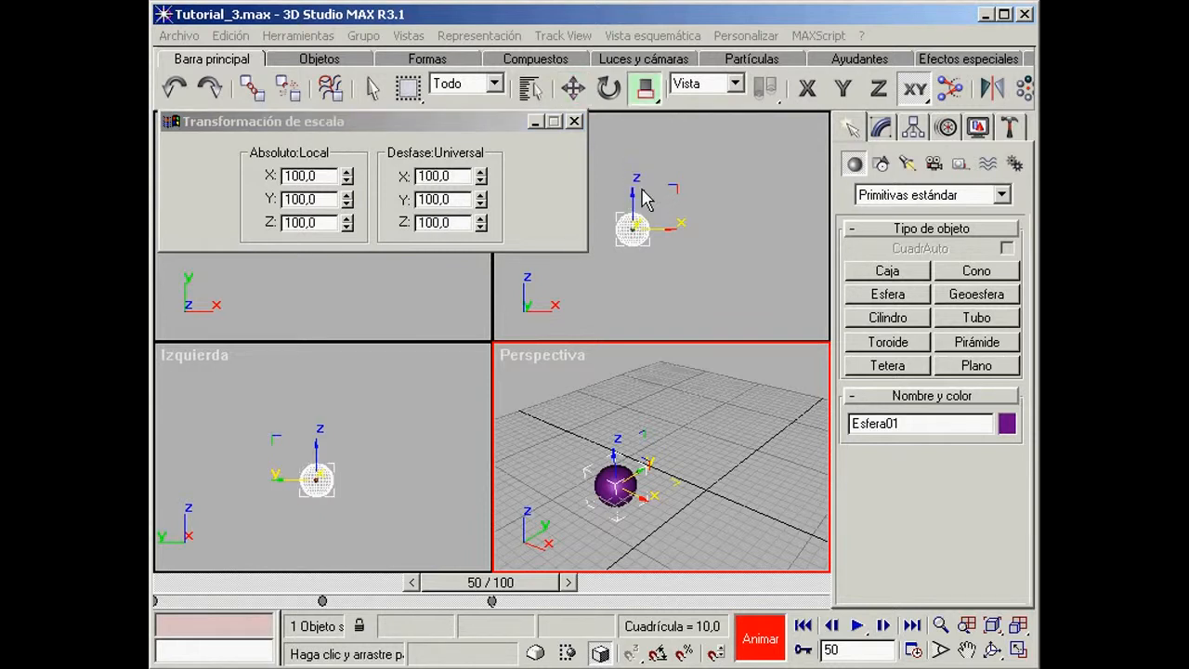
{"action": "left_click", "coordinate": [449, 224]}
{"action": "left_click_drag", "start_coordinate": [458, 226], "coordinate": [392, 224]}
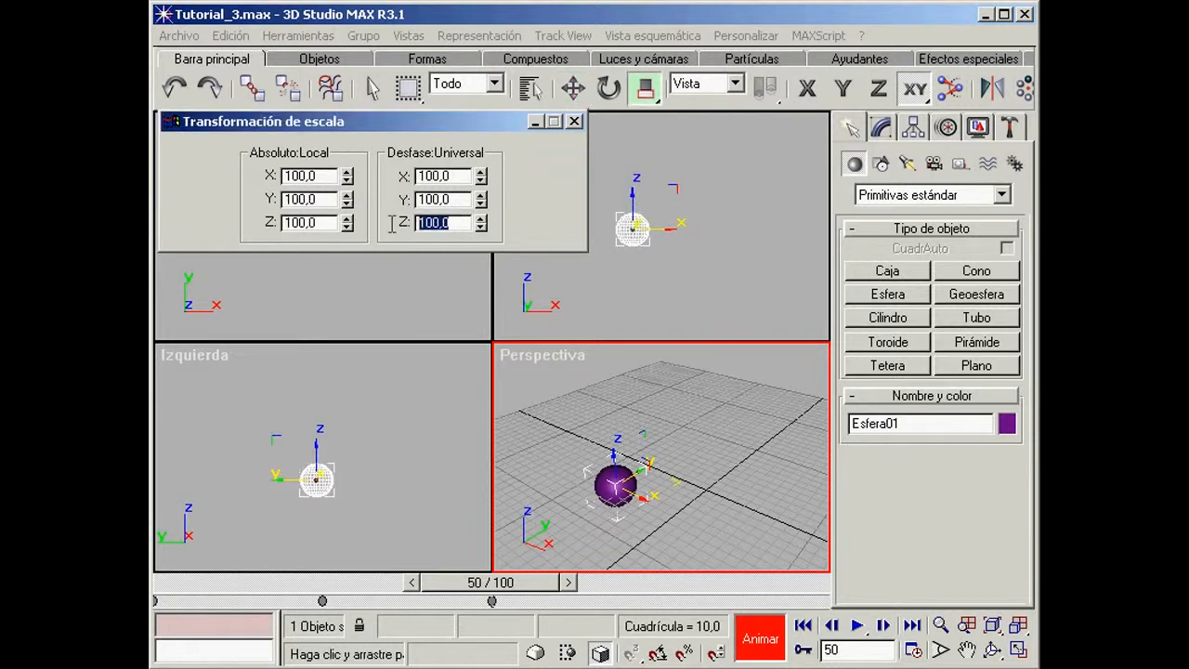
{"action": "type", "text": "20"}
{"action": "key", "text": "Return"}
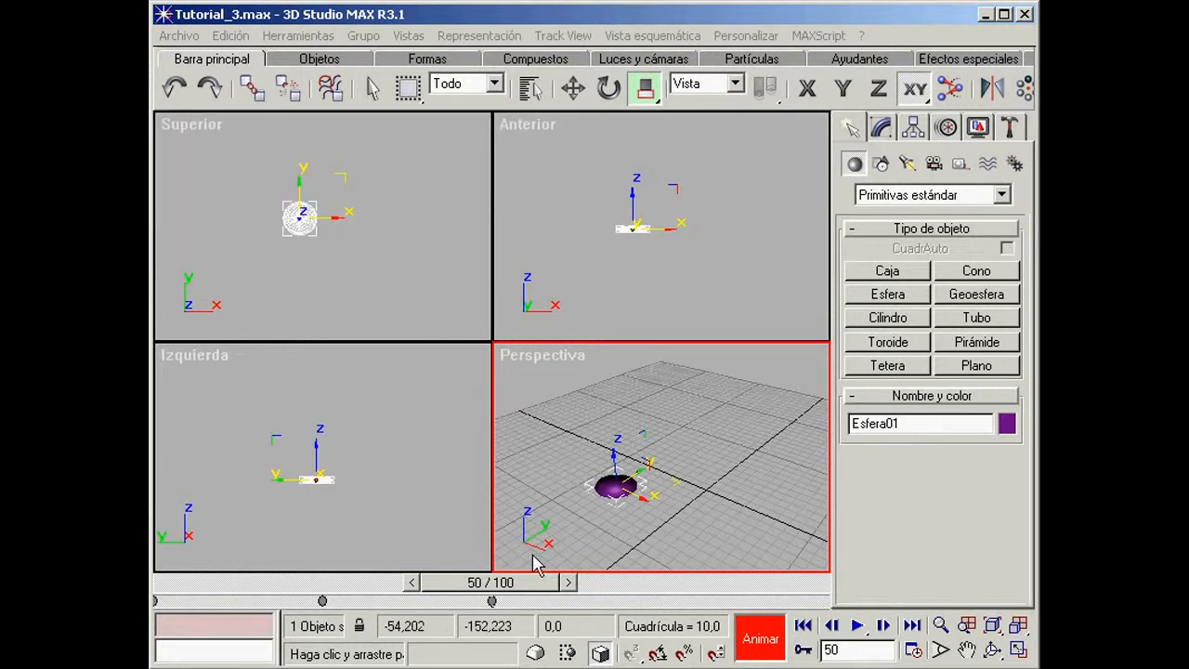
{"action": "left_click", "coordinate": [750, 639]}
Return the animation to frame 0 and maximize the Perspectiva view.
{"action": "scroll", "coordinate": [620, 493], "scroll_direction": "up", "scroll_amount": 3}
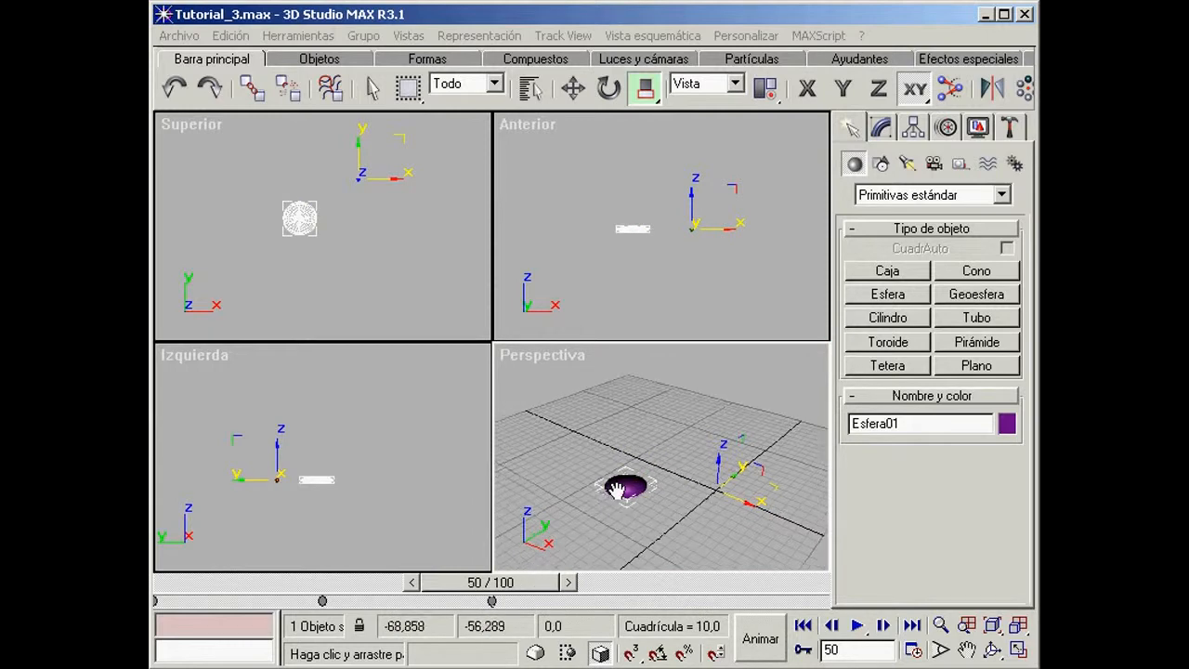
{"action": "scroll", "coordinate": [655, 478], "scroll_direction": "down", "scroll_amount": 4}
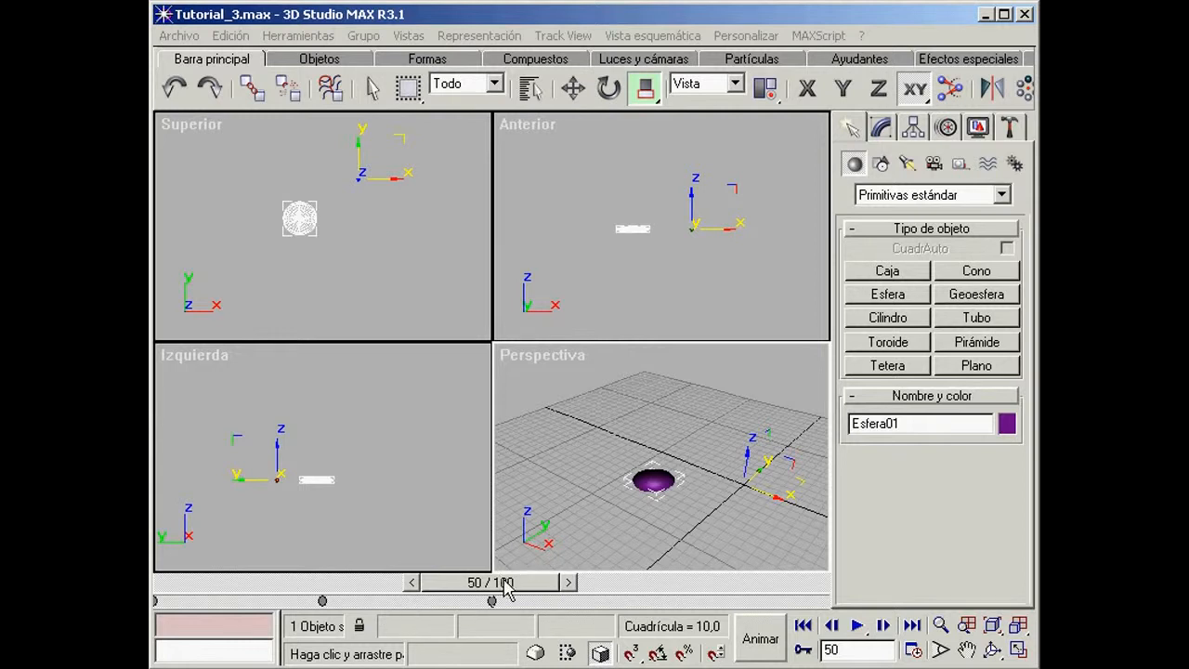
{"action": "left_click_drag", "start_coordinate": [508, 595], "coordinate": [213, 613]}
{"action": "key", "text": "ctrl+e"}
{"action": "key", "text": "w"}
{"action": "key", "text": "r"}
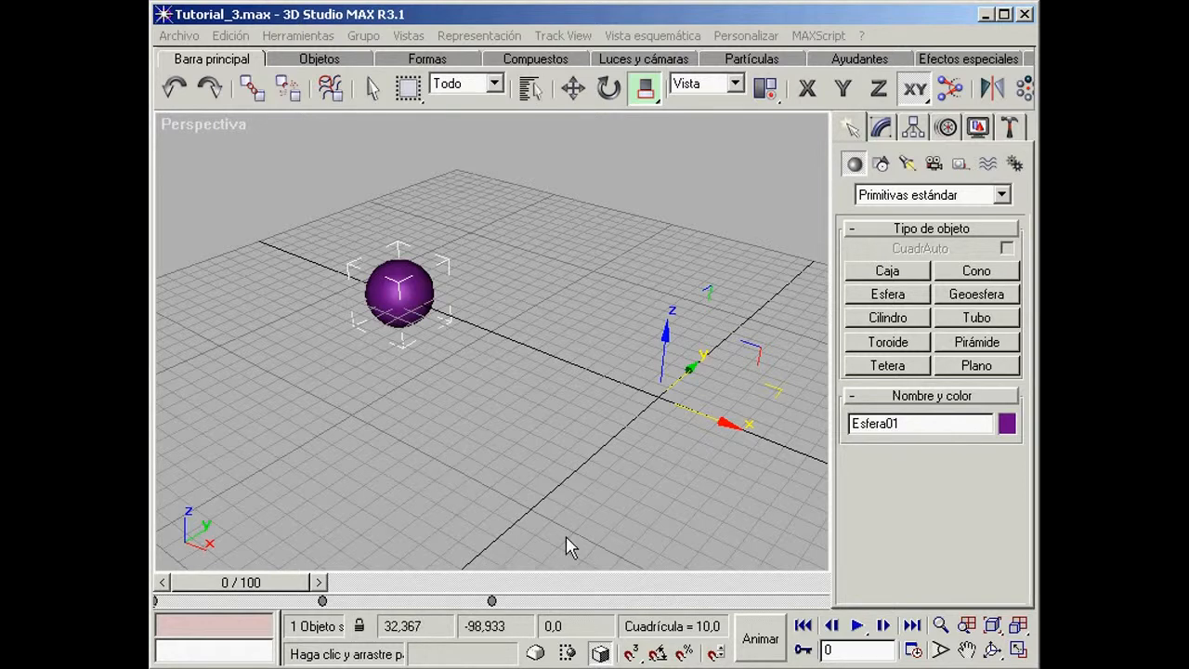
Record a movement at frame 77 that offsets the sphere by -50 in Y and 80 in Z, and stop recording.
{"action": "left_click", "coordinate": [762, 638]}
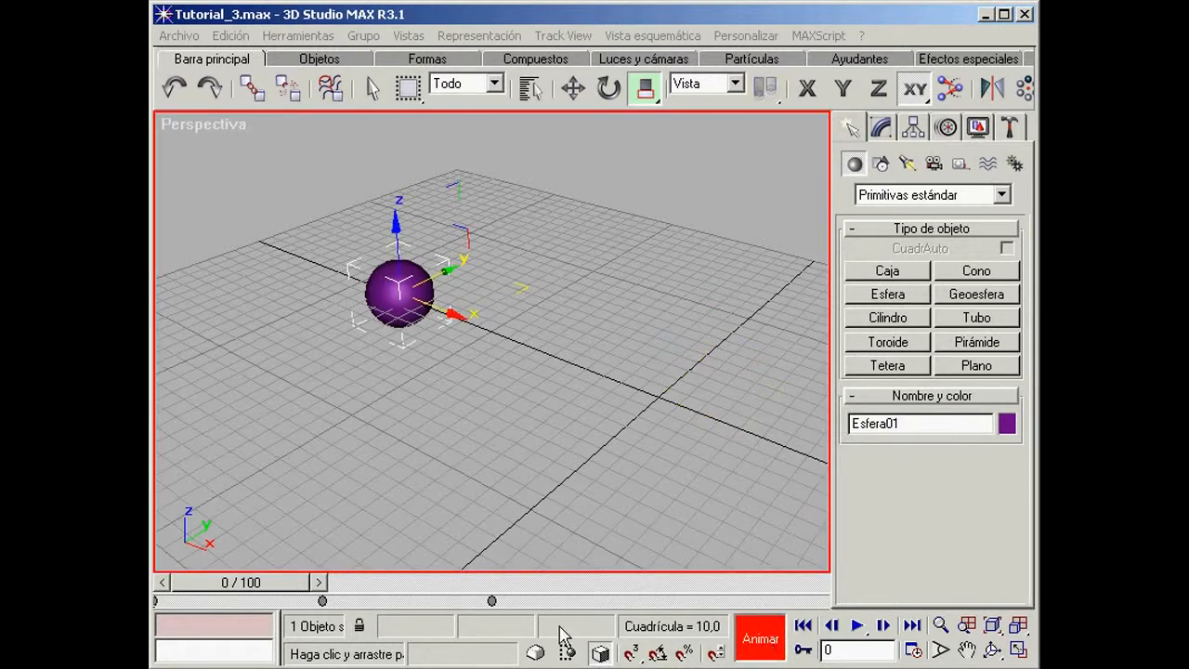
{"action": "left_click_drag", "start_coordinate": [241, 592], "coordinate": [622, 596]}
{"action": "key", "text": "r"}
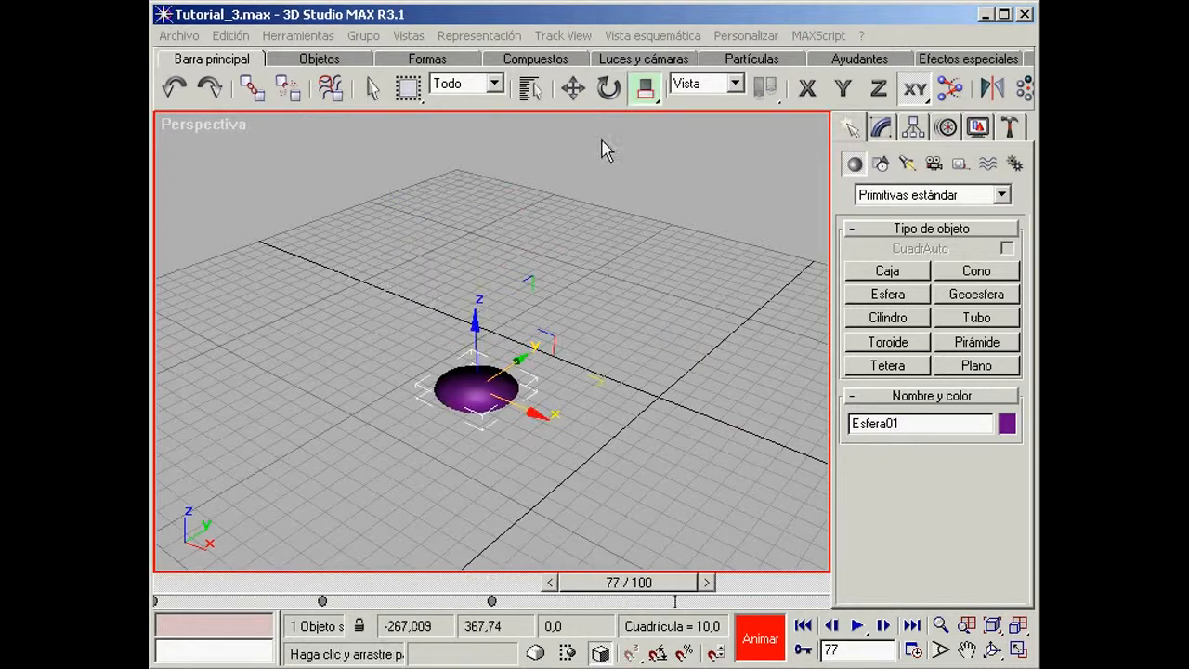
{"action": "right_click", "coordinate": [573, 91]}
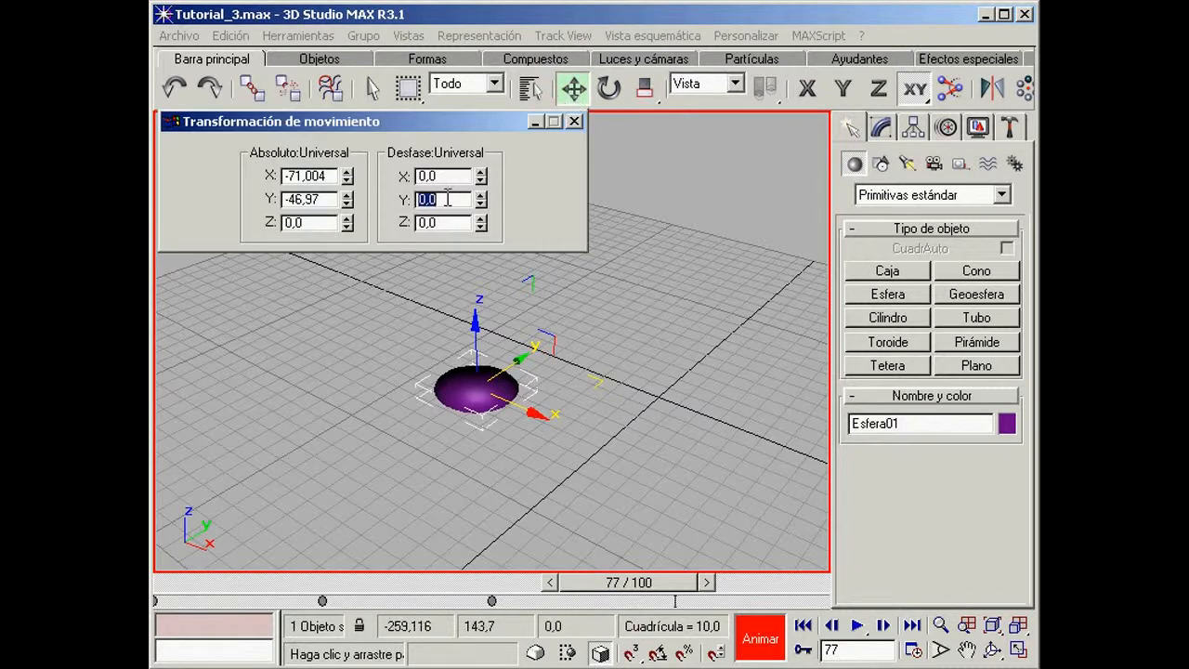
{"action": "key", "text": "Return"}
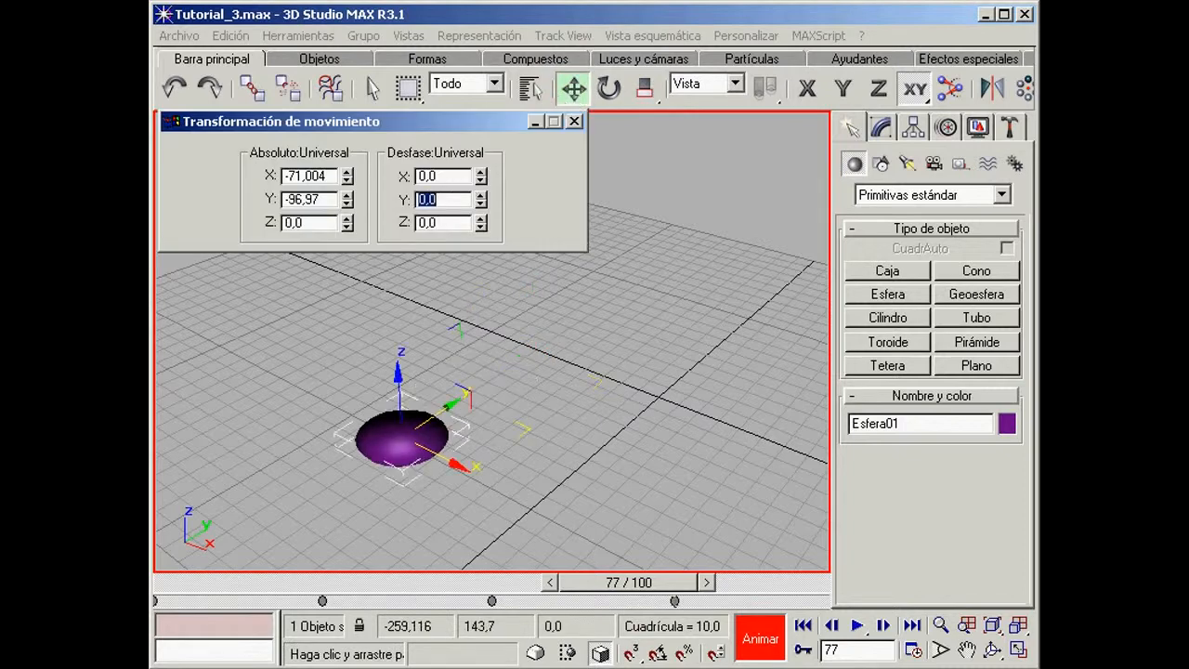
{"action": "type", "text": "80"}
{"action": "key", "text": "Return"}
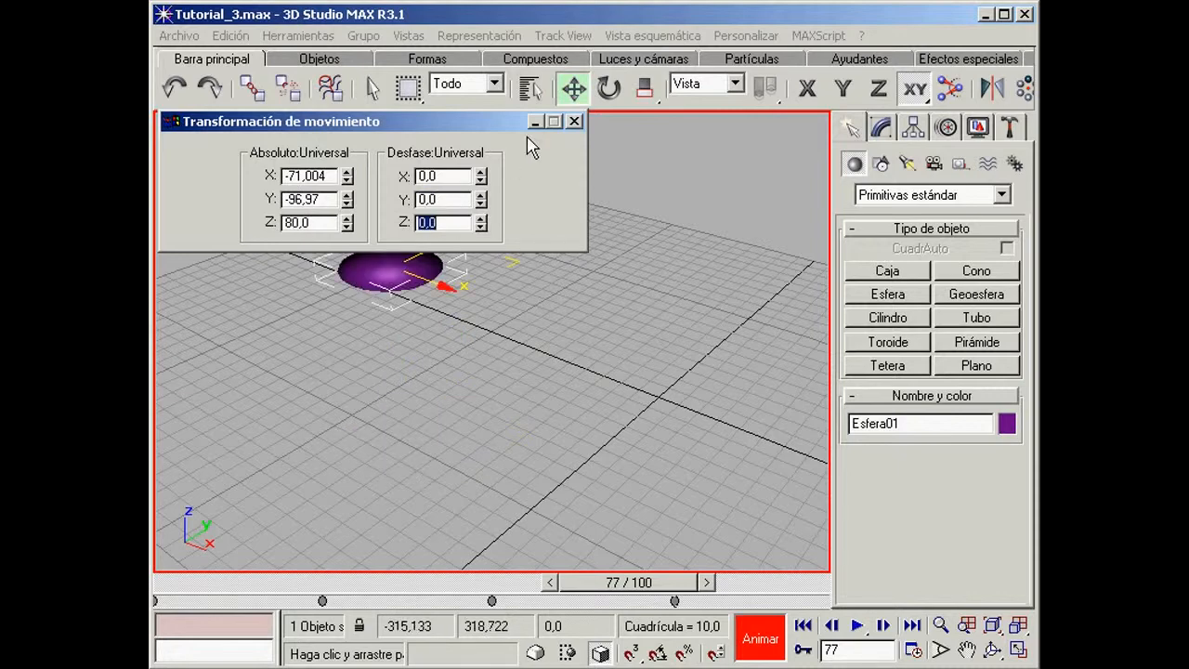
{"action": "left_click", "coordinate": [575, 121]}
{"action": "left_click", "coordinate": [760, 638]}
Return the animation to frame 0 and deselect the sphere.
{"action": "left_click_drag", "start_coordinate": [629, 582], "coordinate": [244, 585]}
{"action": "key", "text": "w"}
{"action": "left_click", "coordinate": [517, 389]}
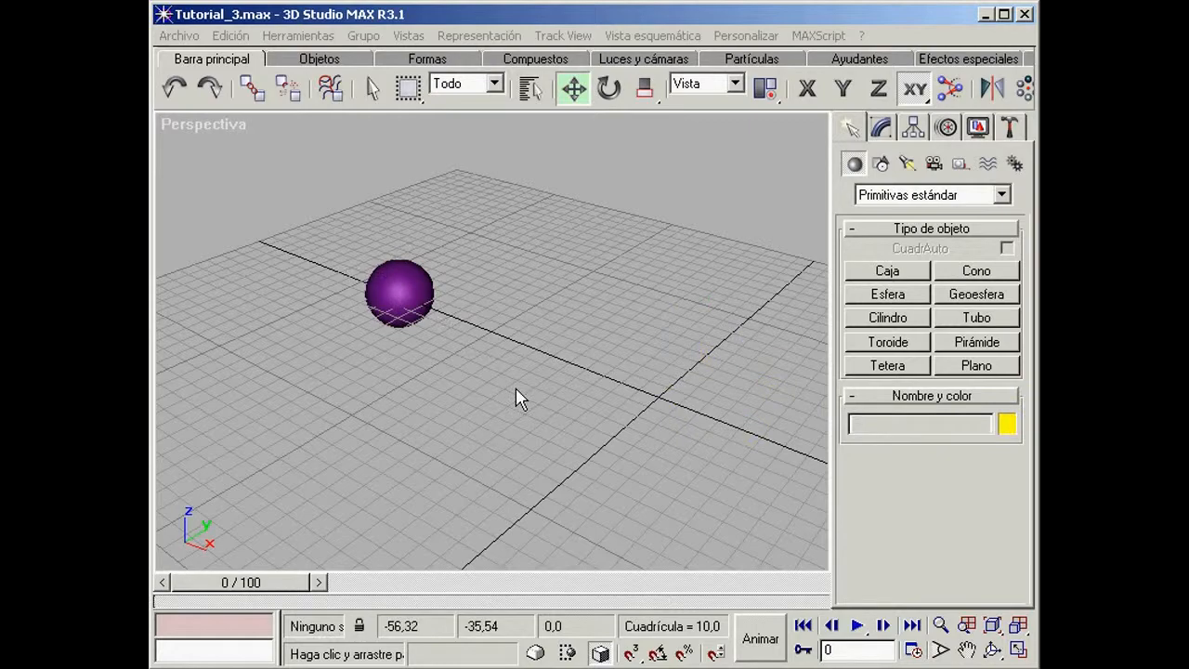